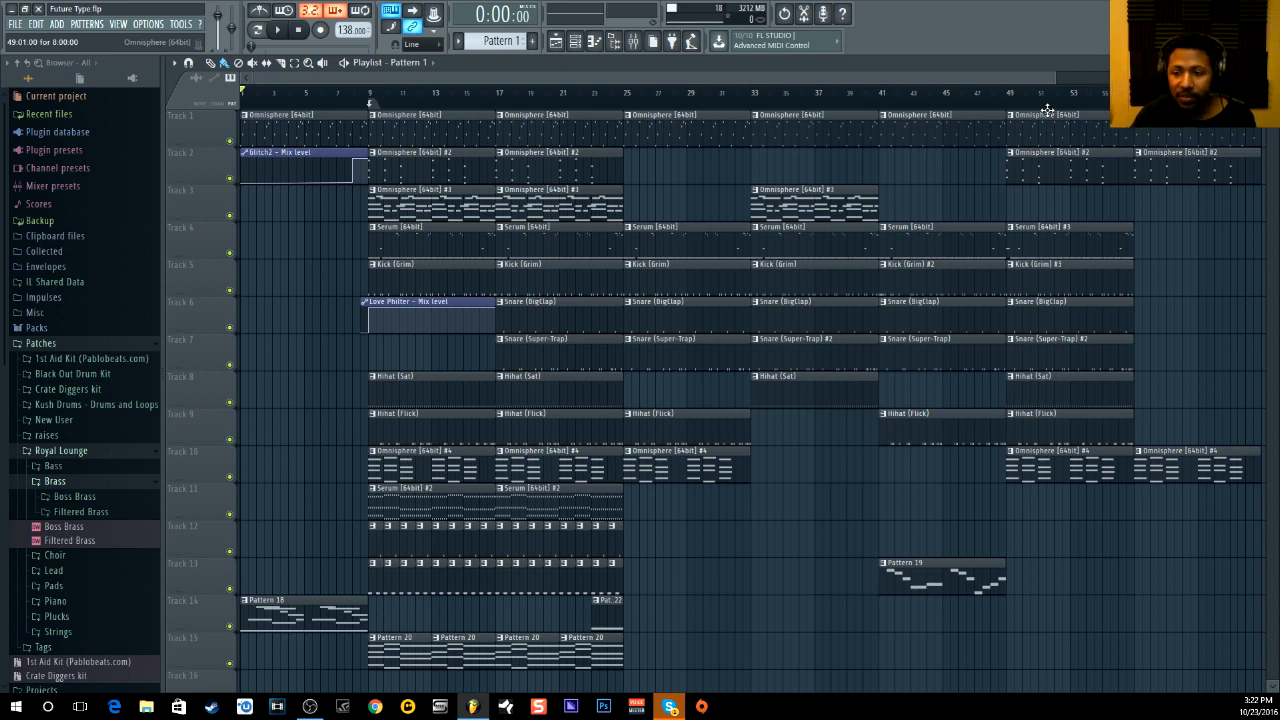
Play the full arrangement from the start through the first sections, then stop playback.
scroll(712, 215, down, 4)
scroll(666, 274, up, 4)
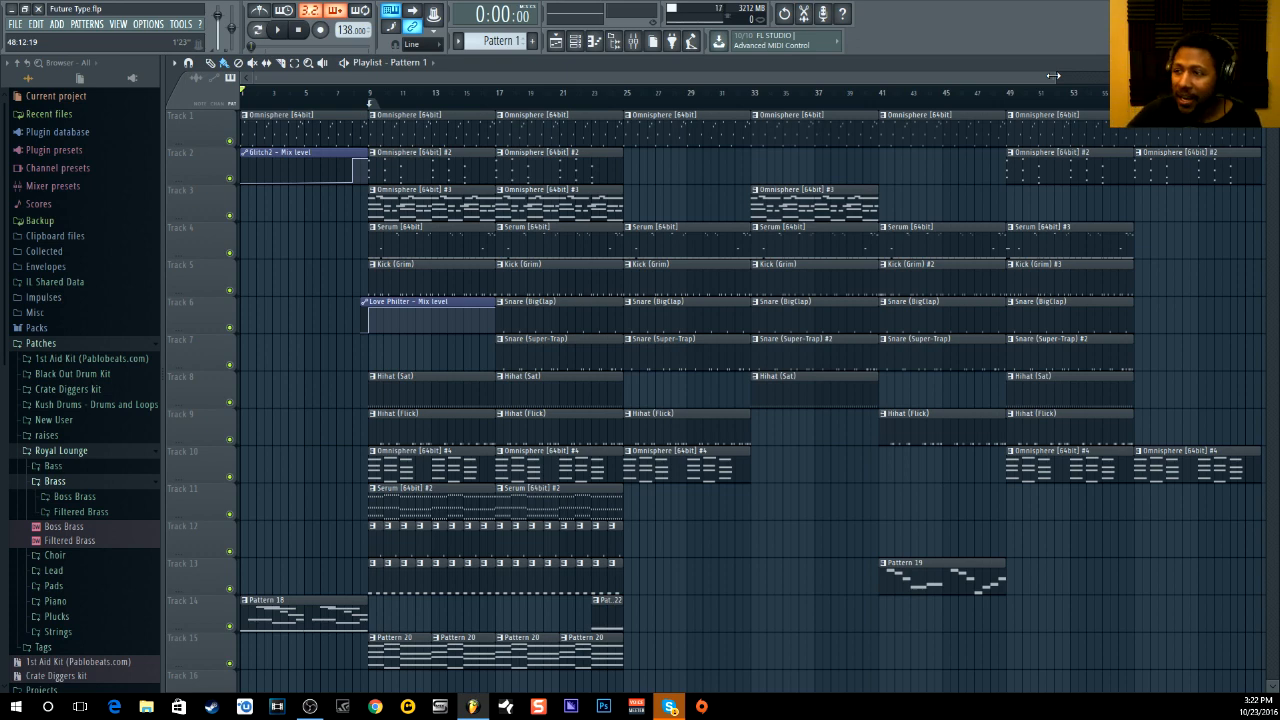
drag(1053, 75, 1050, 75)
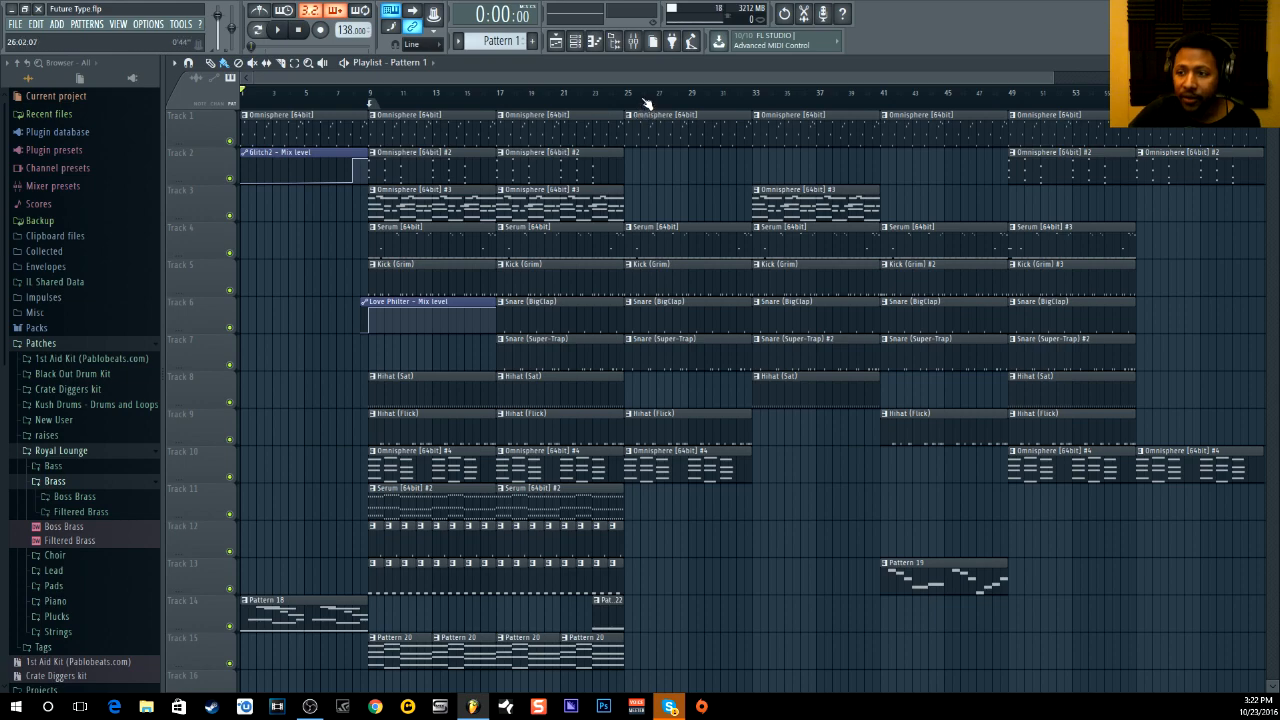
drag(633, 79, 486, 103)
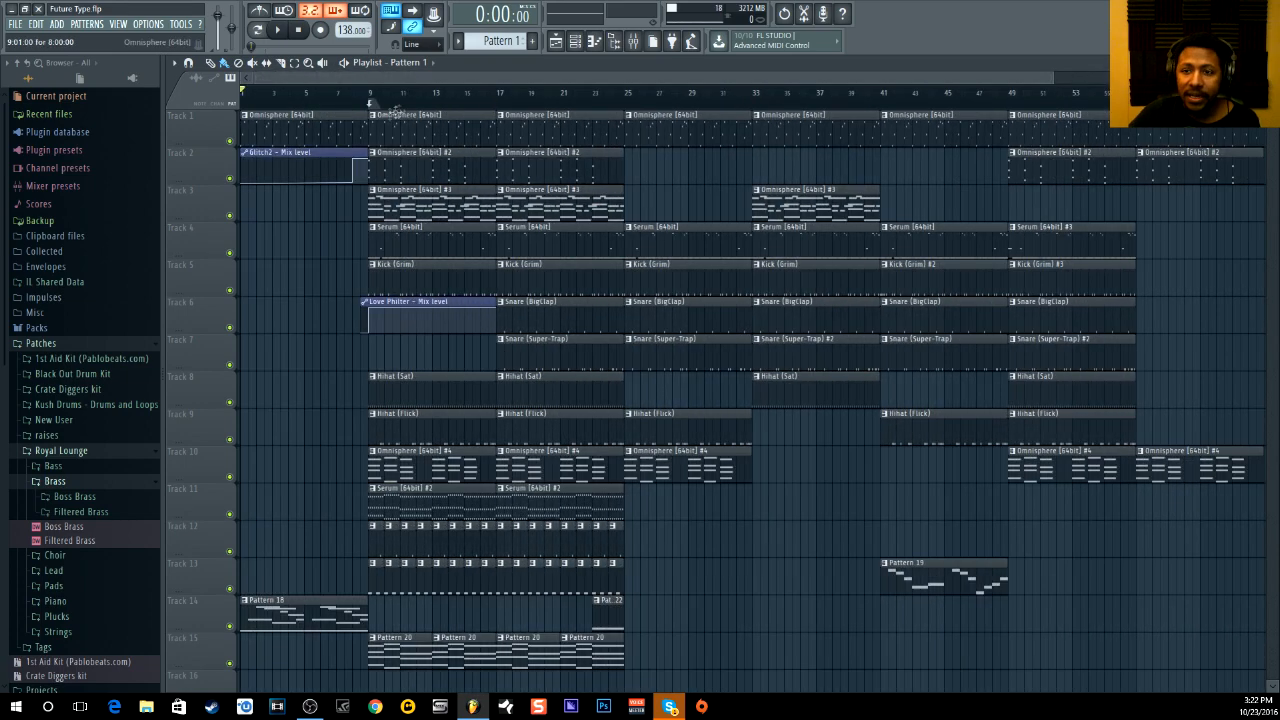
click(281, 31)
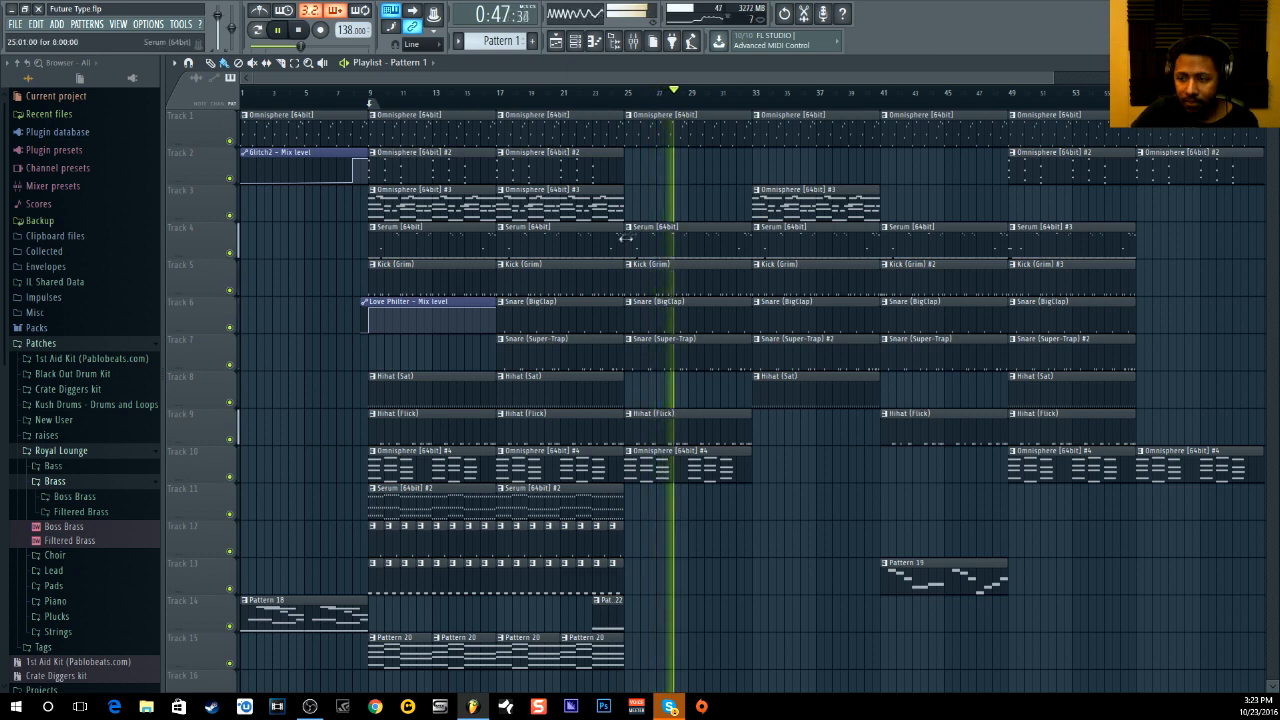
click(299, 30)
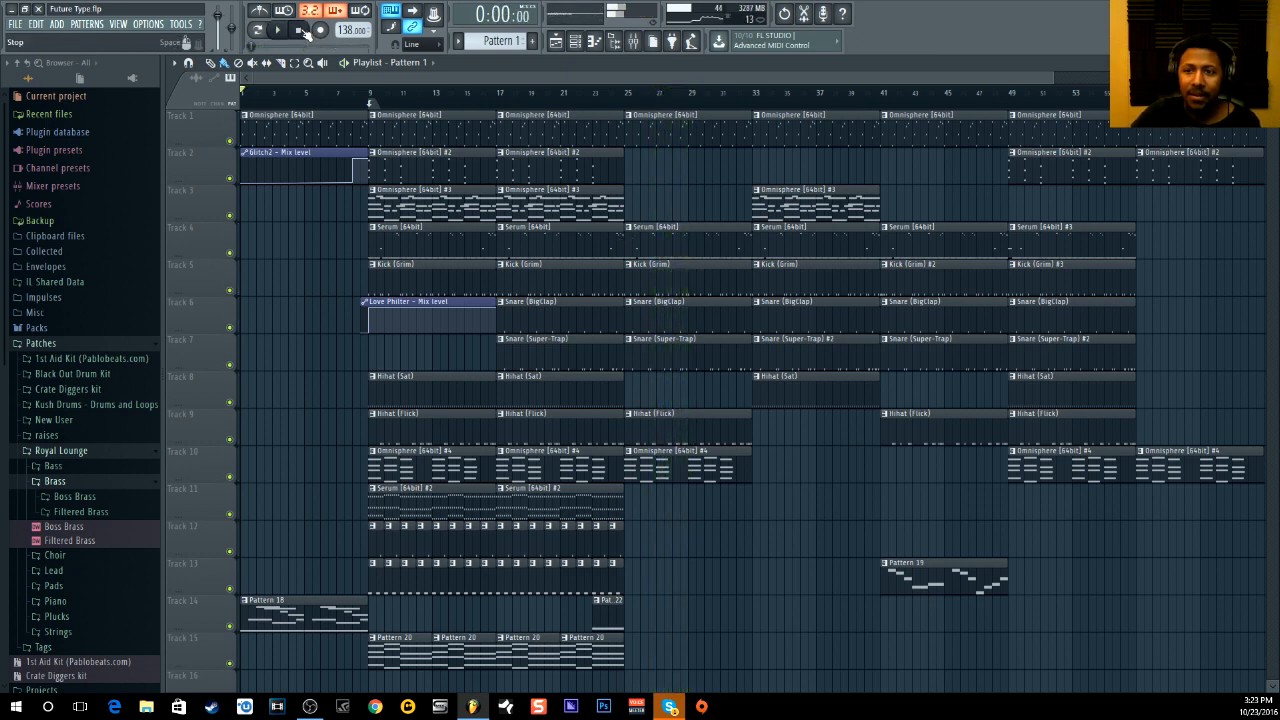
Solo the first Omnisphere channel in the channel rack and open its instrument to view the loaded patch.
click(577, 41)
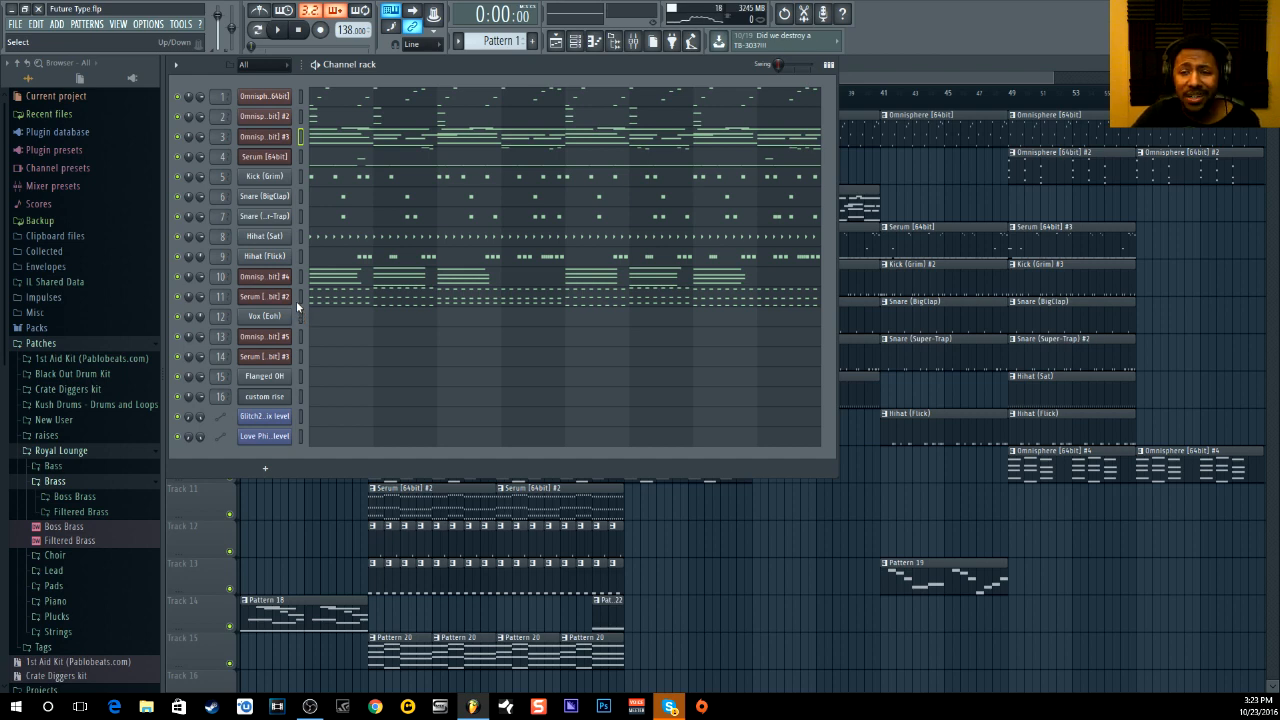
right_click(177, 100)
click(180, 110)
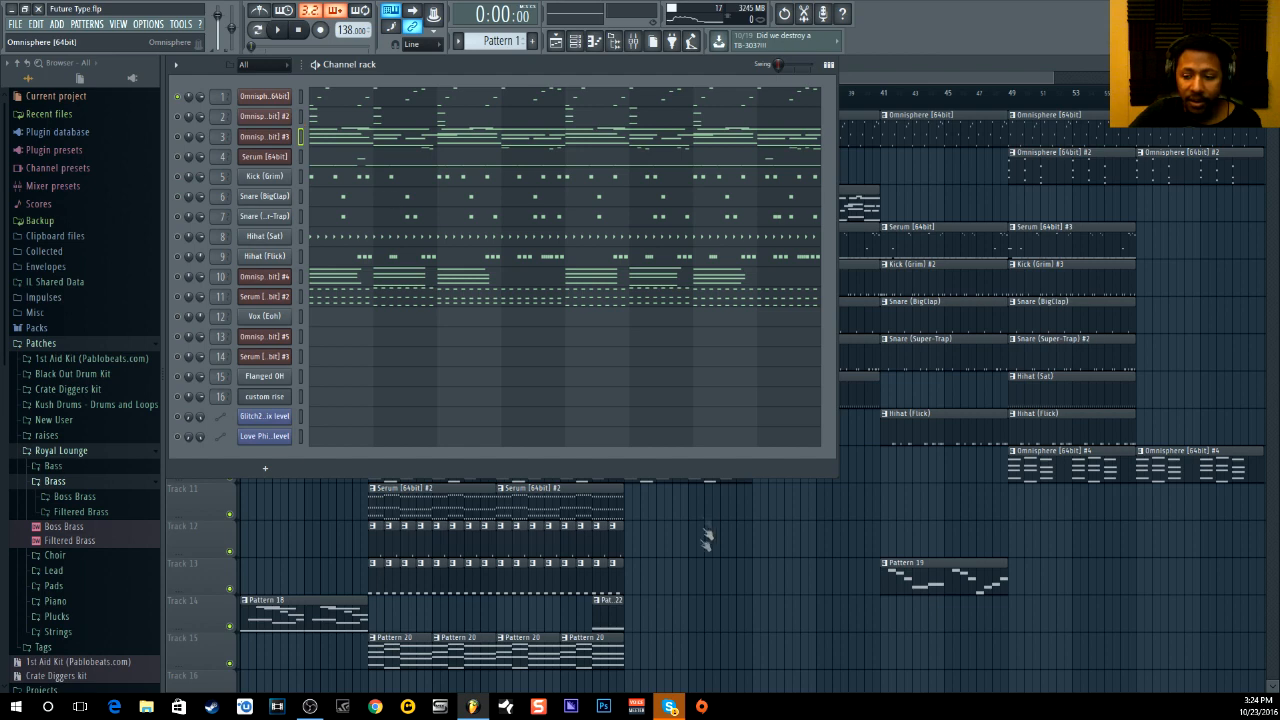
click(265, 96)
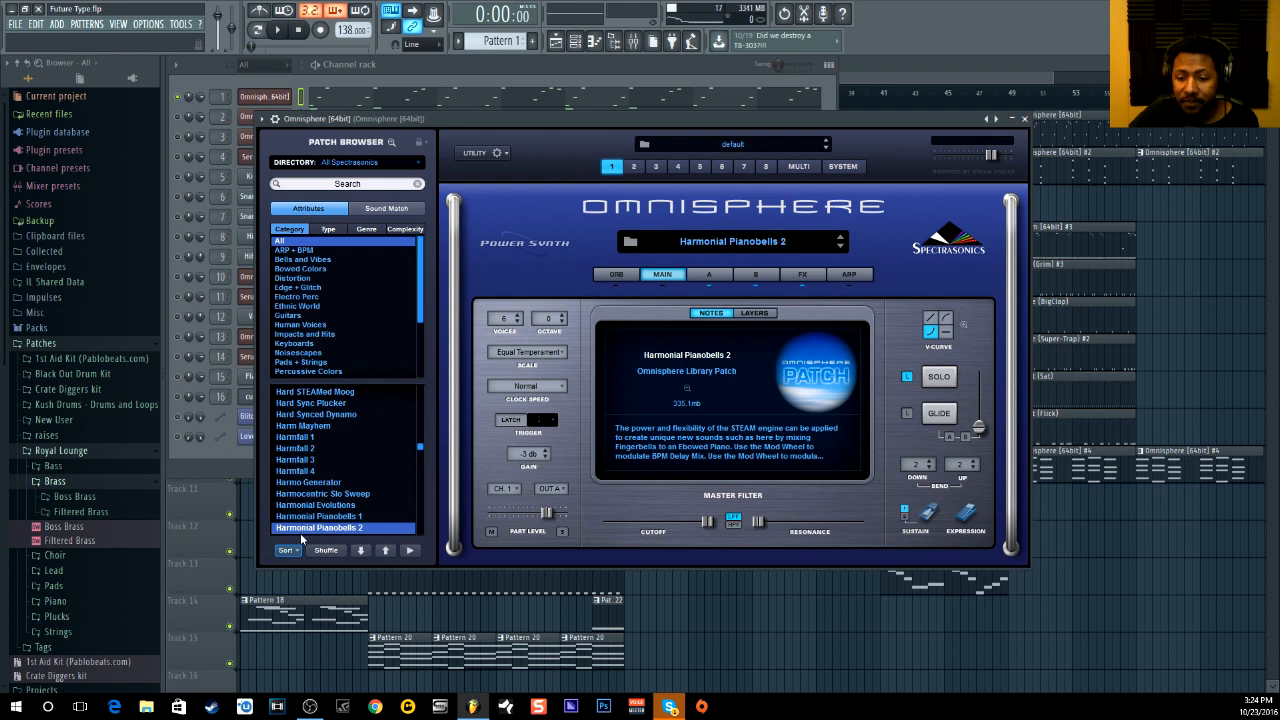
Bypass Gross Beat, Fruity Parametric EQ 2 and Decimort 2 on the first Omnisphere's mixer track and audition the dry melody.
click(550, 73)
double_click(224, 98)
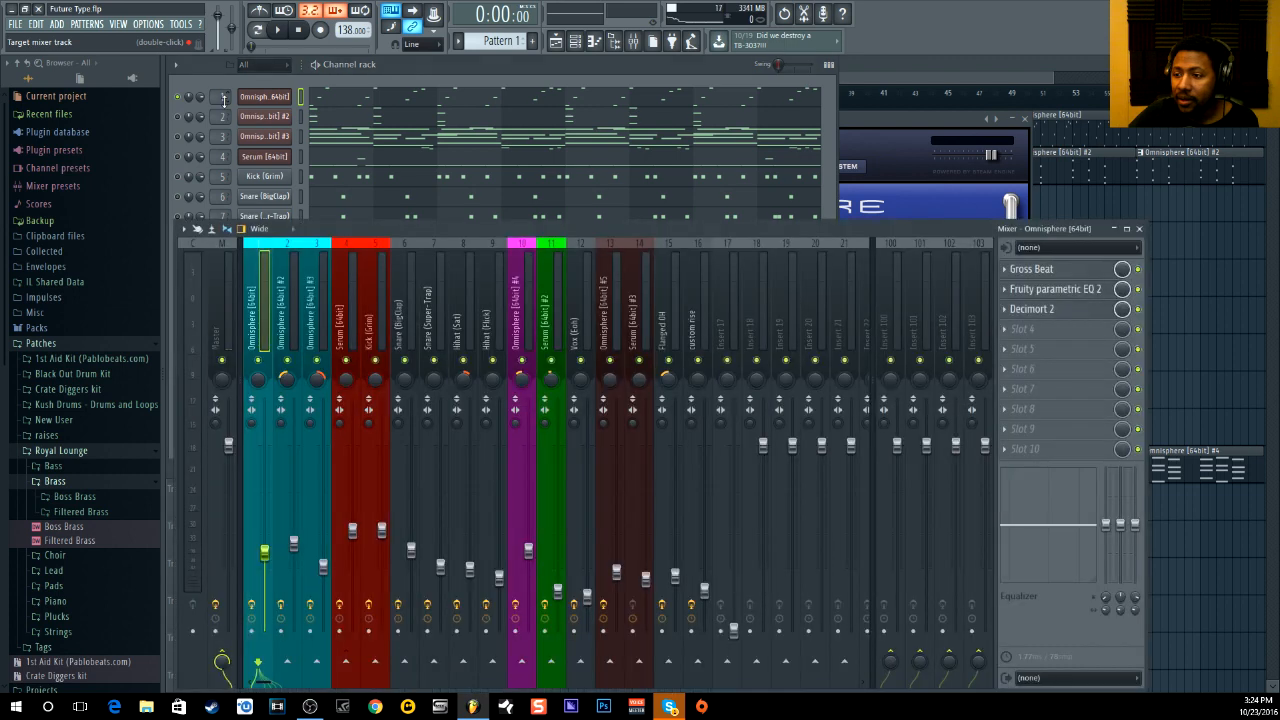
drag(1141, 312, 1138, 270)
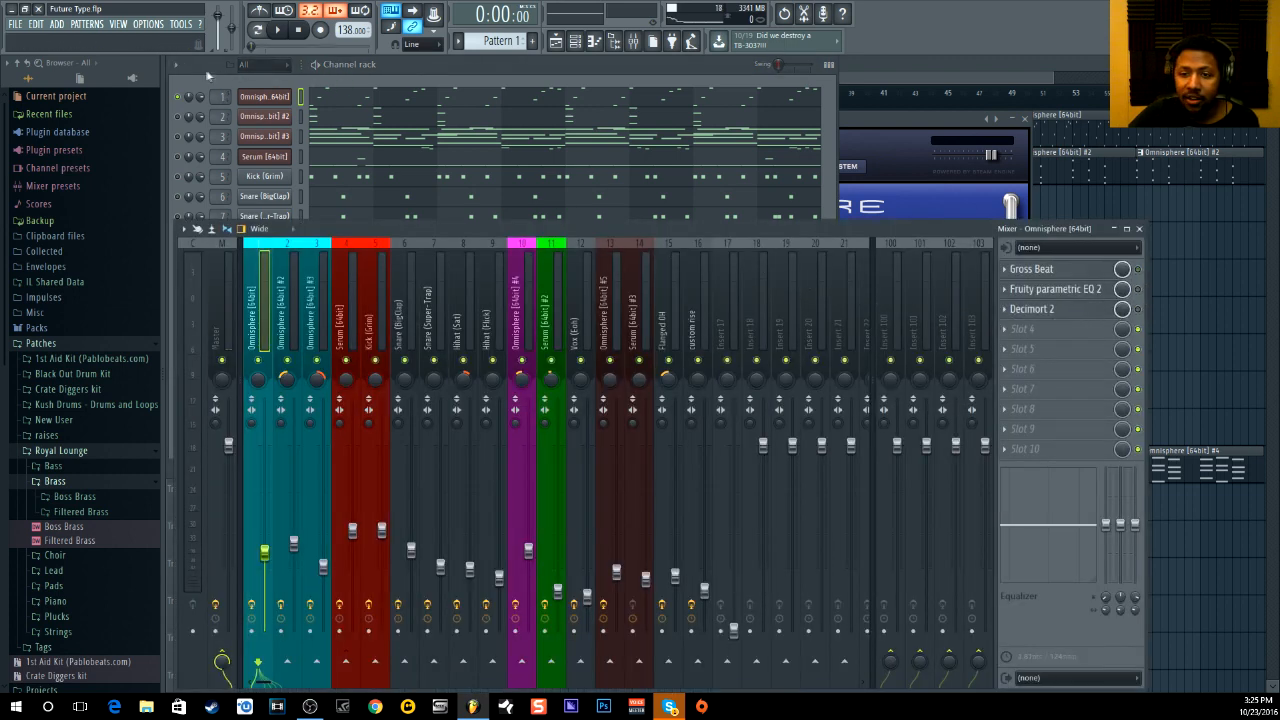
click(277, 30)
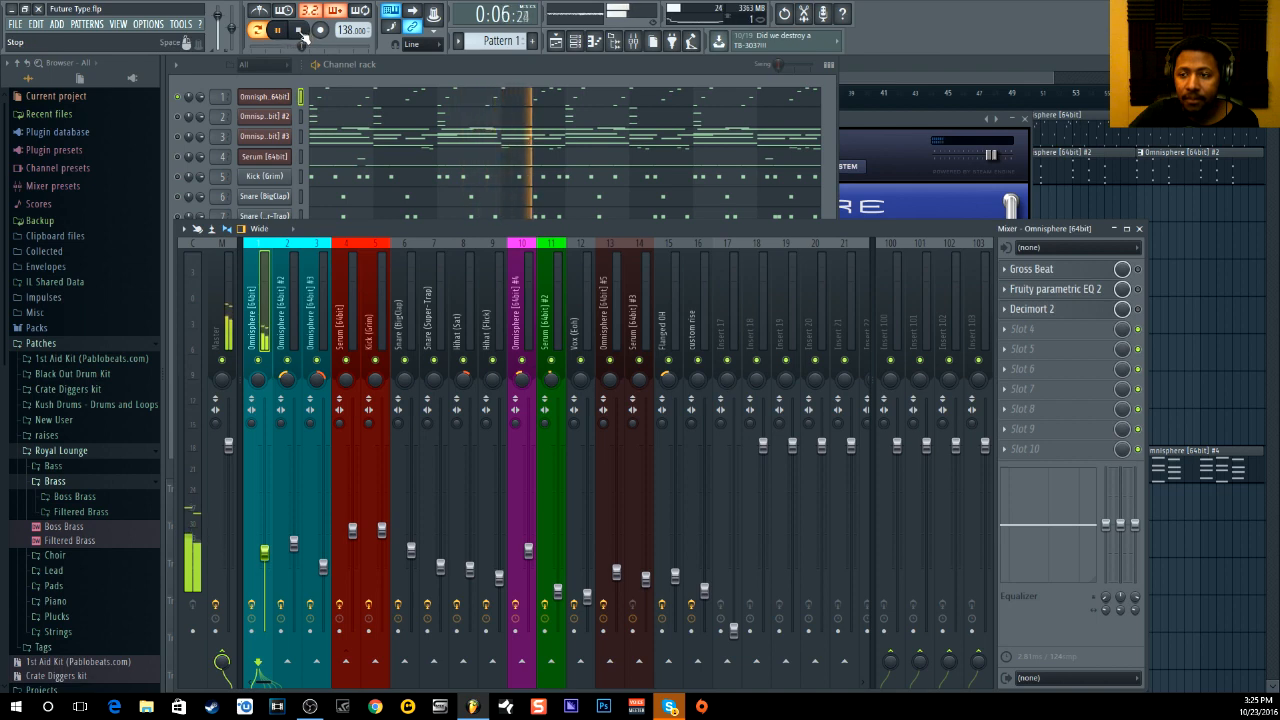
click(300, 32)
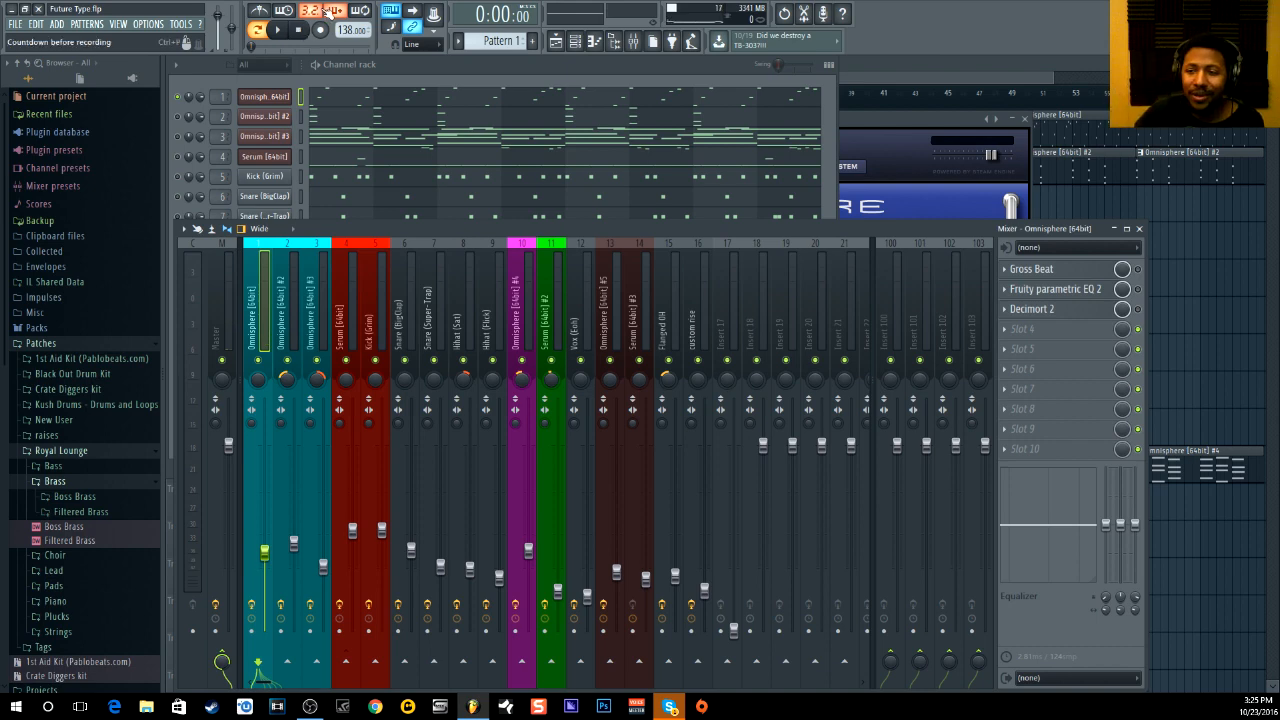
Turn Gross Beat back on for the first Omnisphere, view its 1/2 Speed setting and audition the melody.
click(1050, 270)
click(1076, 272)
click(1076, 272)
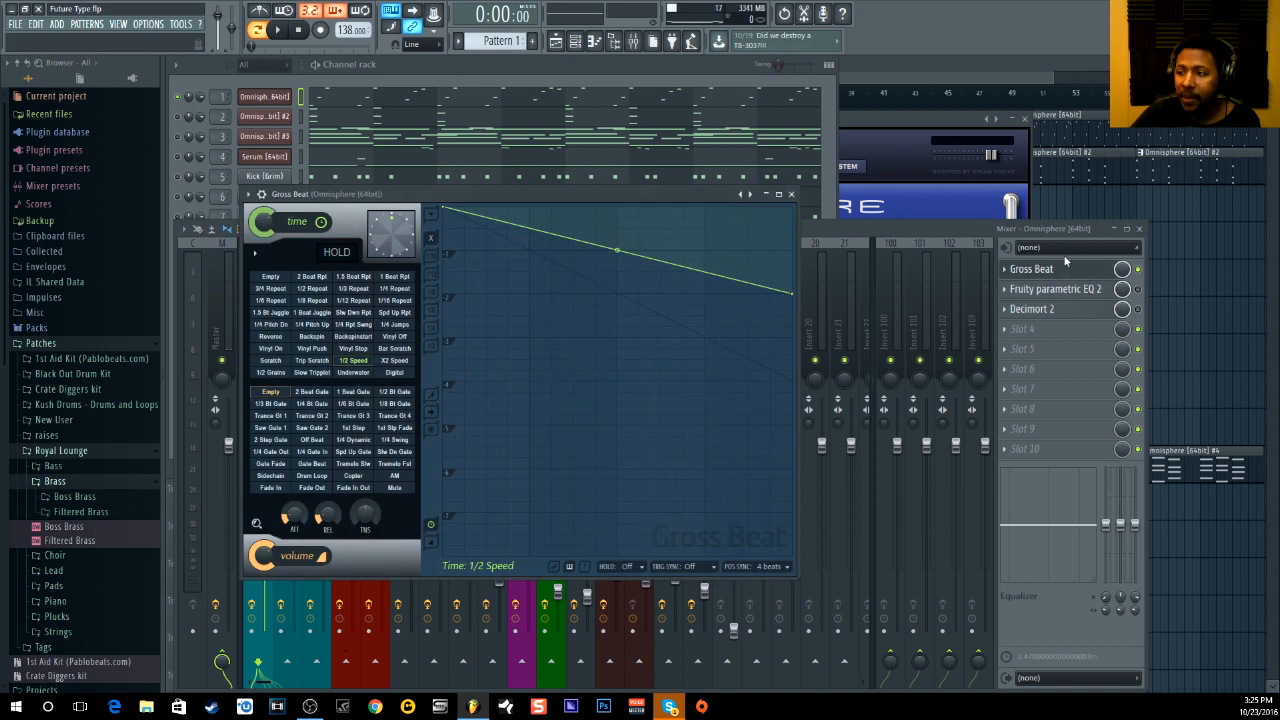
click(1030, 269)
click(281, 32)
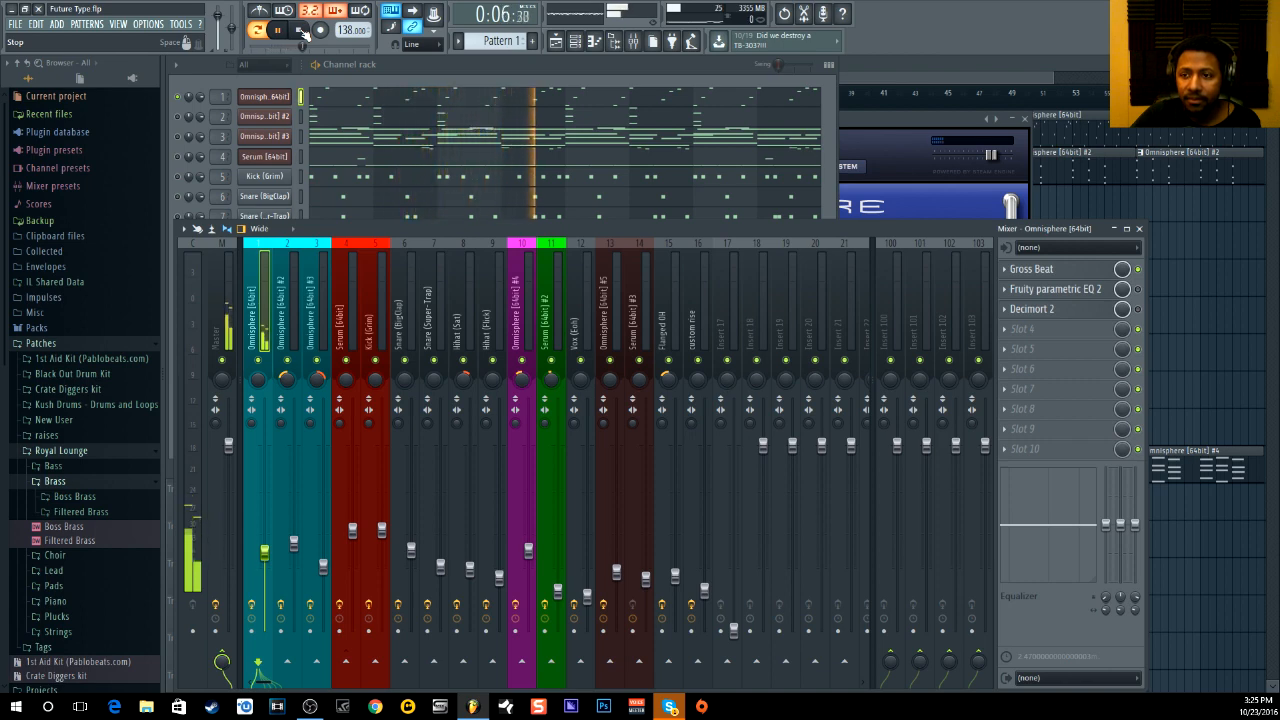
click(302, 31)
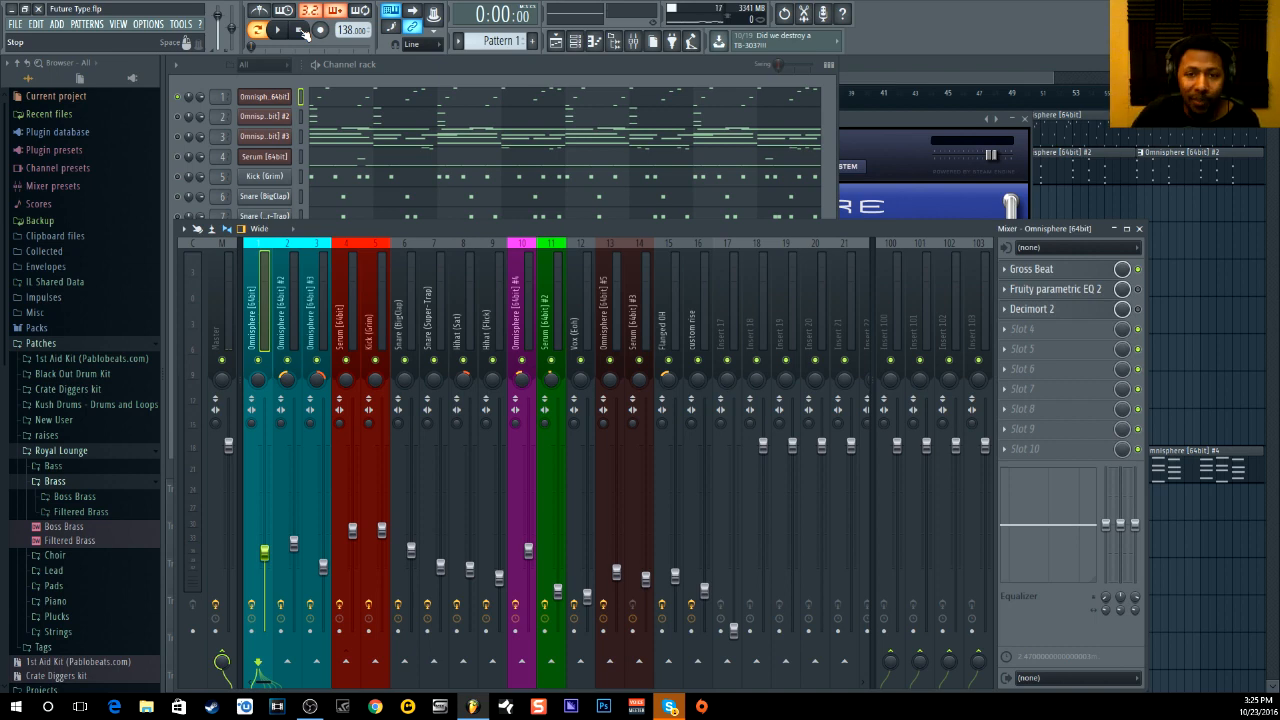
Turn Fruity Parametric EQ 2 back on for the first Omnisphere and examine its low and high cut curve.
click(1092, 289)
click(1139, 290)
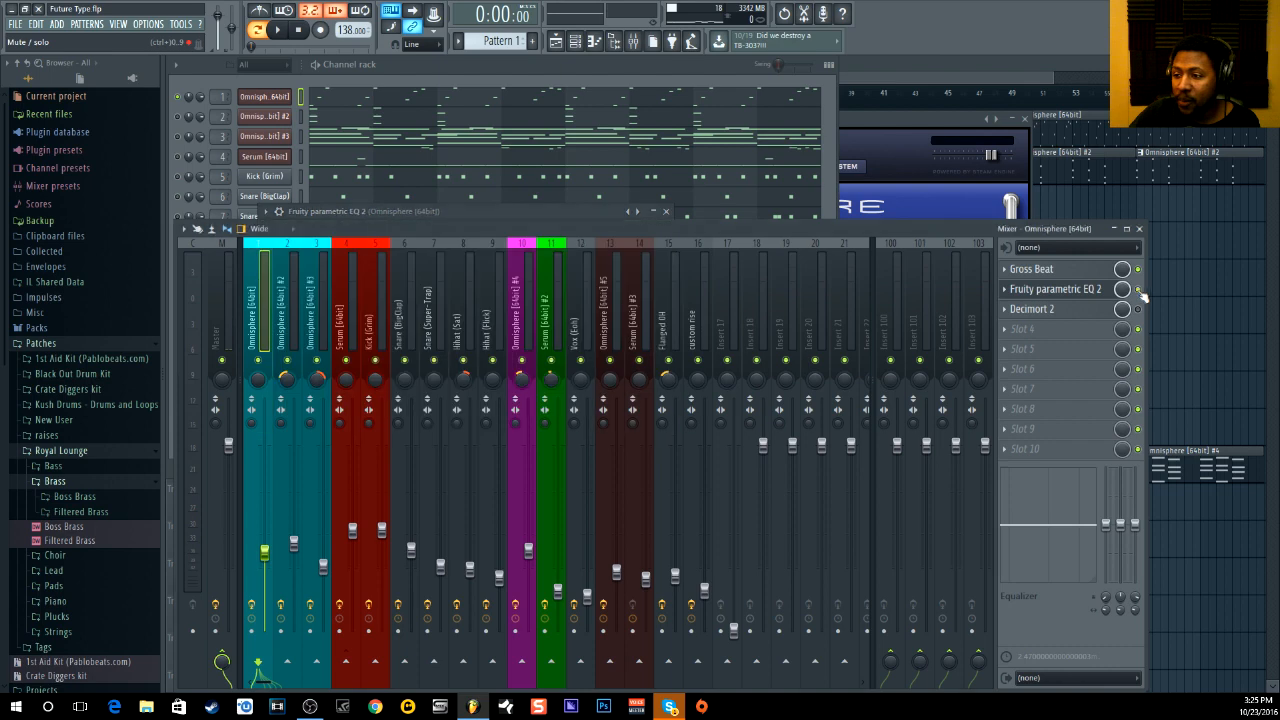
click(1086, 289)
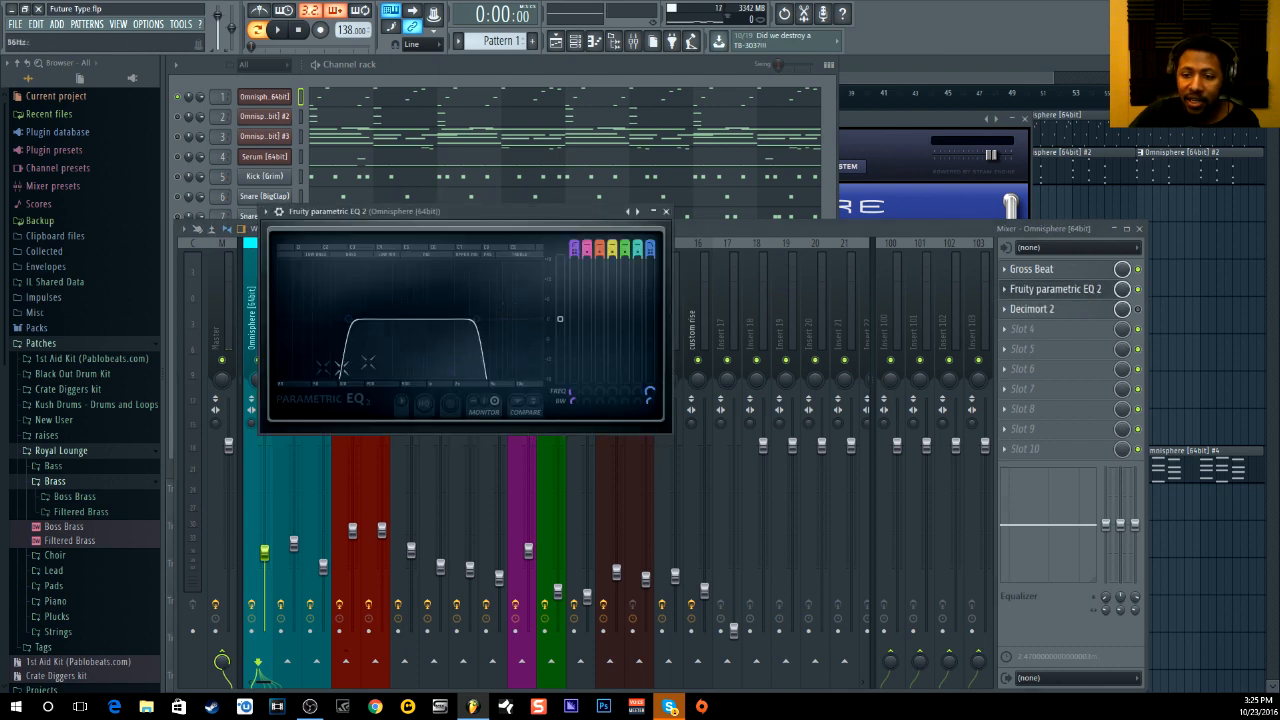
drag(341, 368, 344, 310)
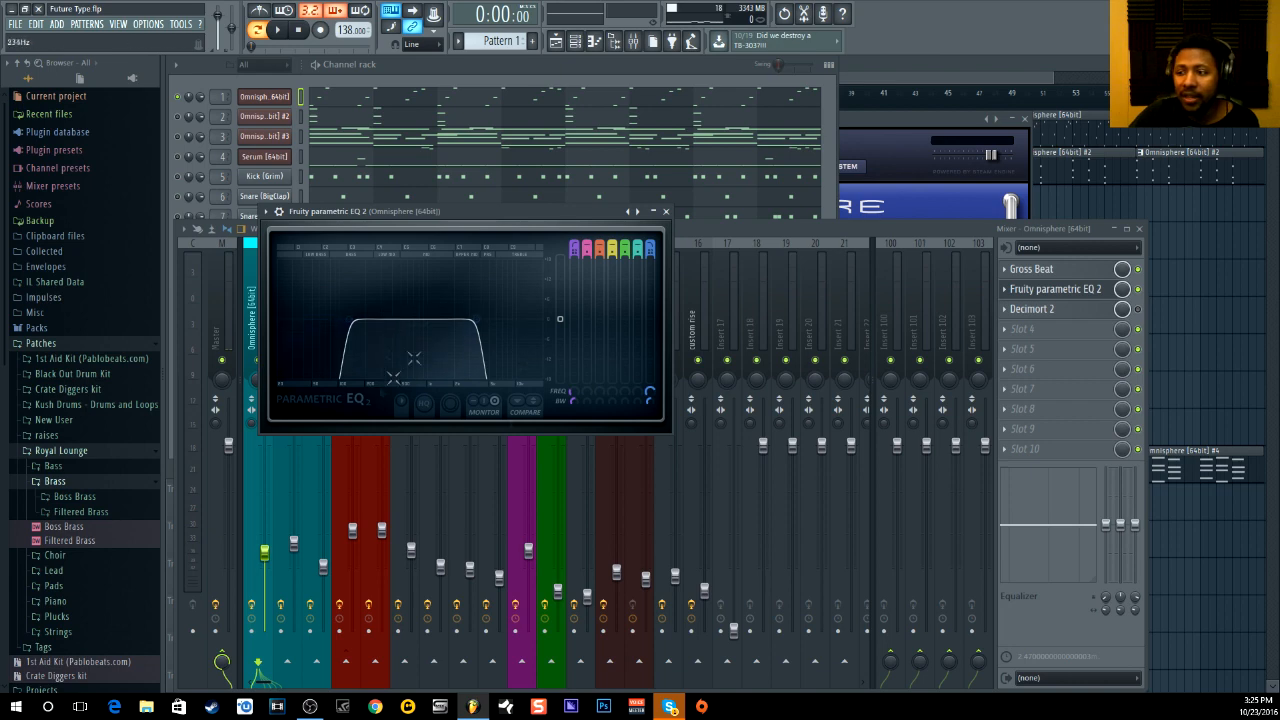
View the Decimort 2 settings, turn the effect back on and audition the melody with all three effects.
click(1070, 310)
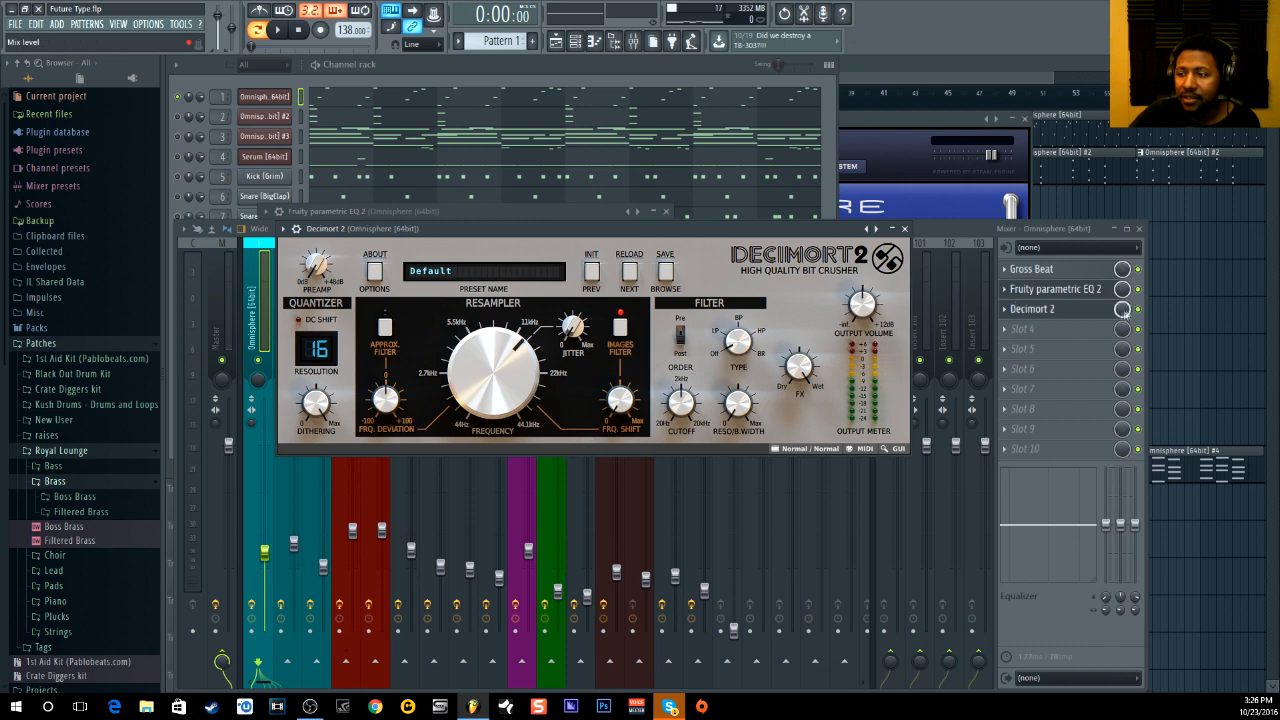
click(1139, 310)
key(space)
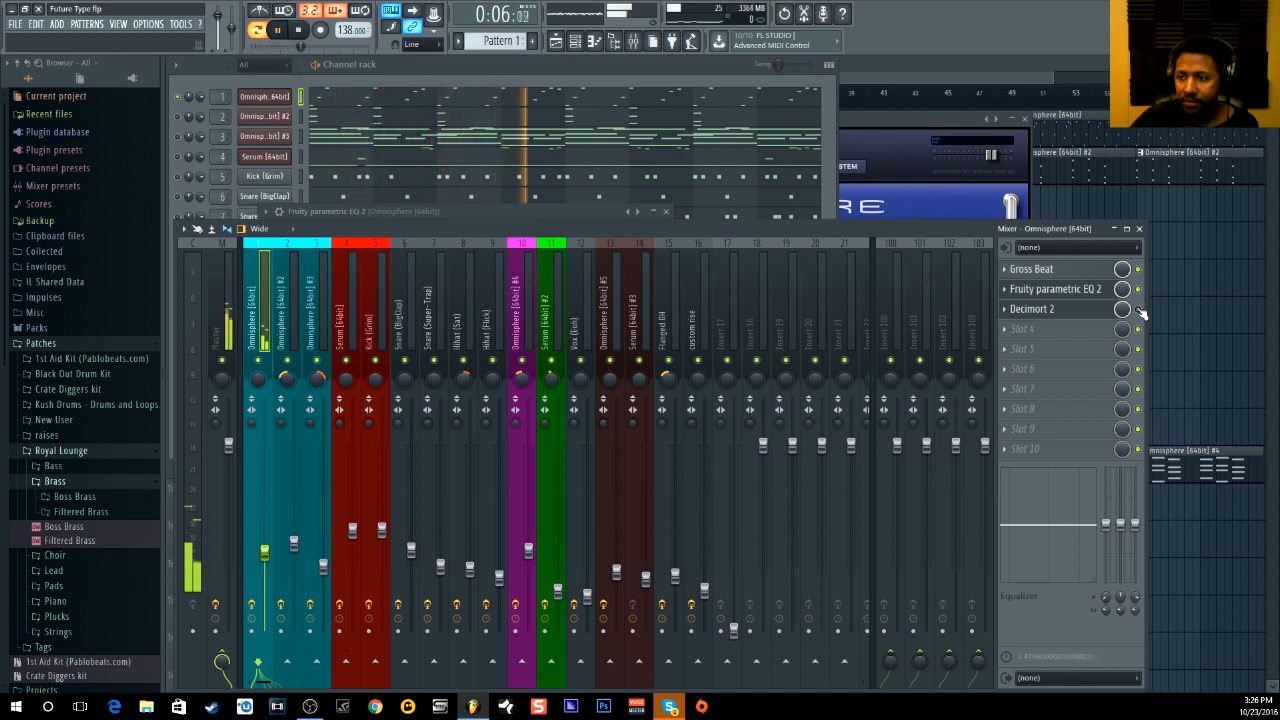
click(299, 30)
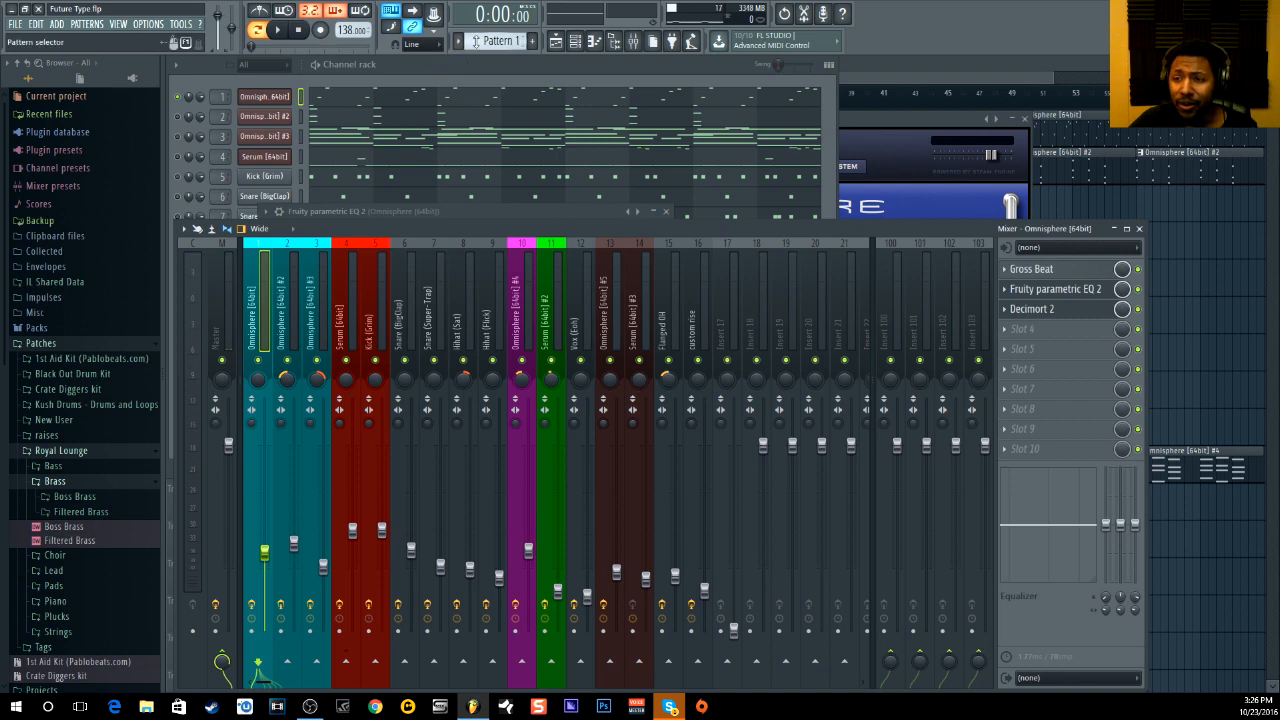
Solo the Omnisphere #2 channel, view its loaded patch and close the instrument window.
click(212, 116)
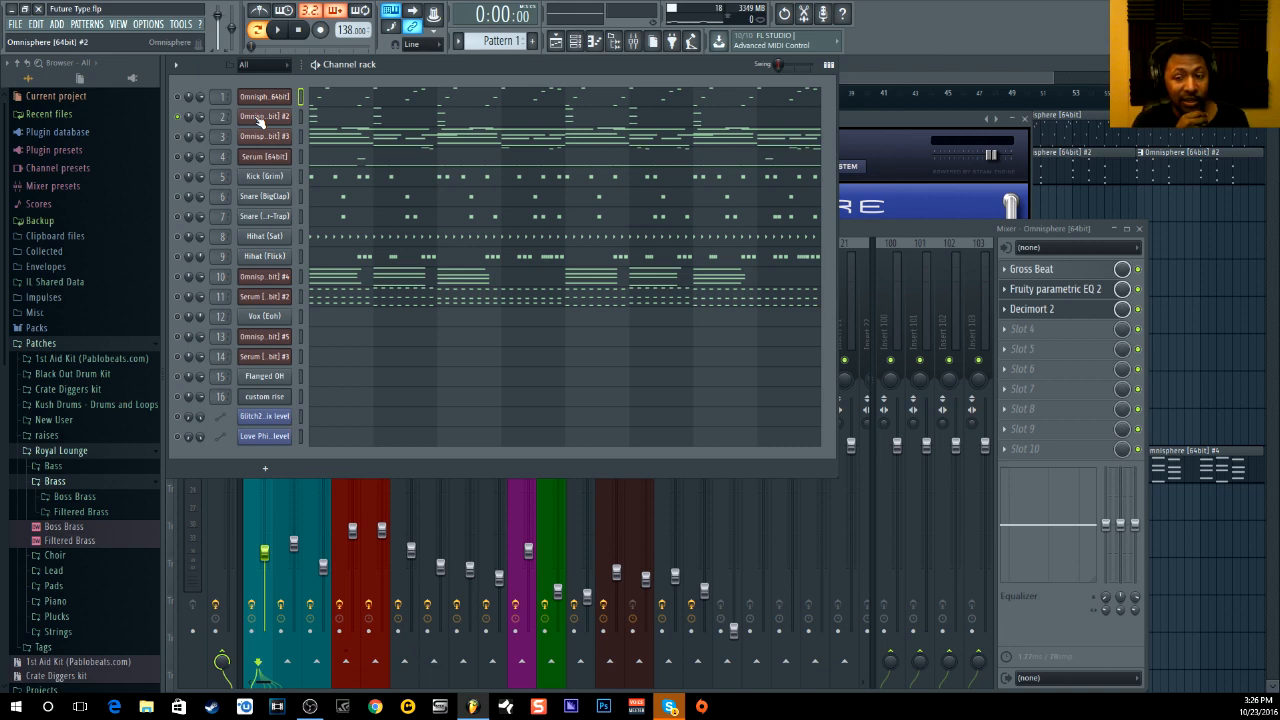
click(259, 117)
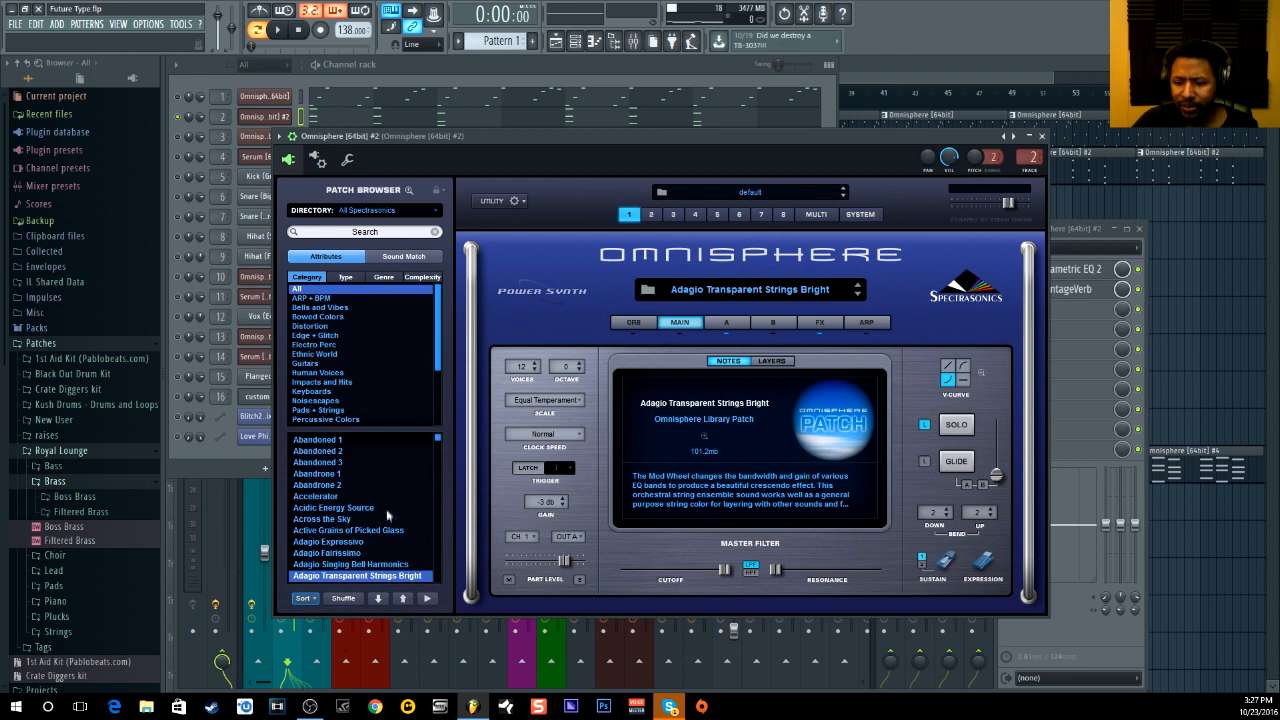
click(646, 66)
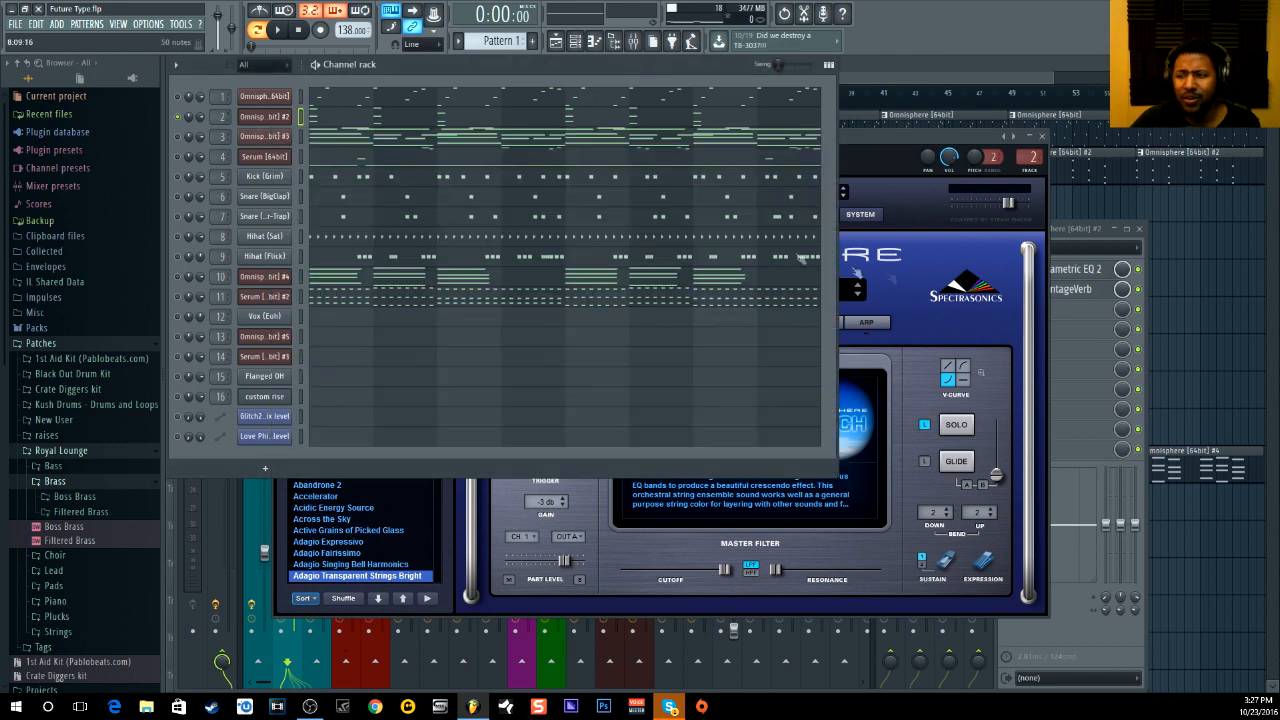
click(1042, 136)
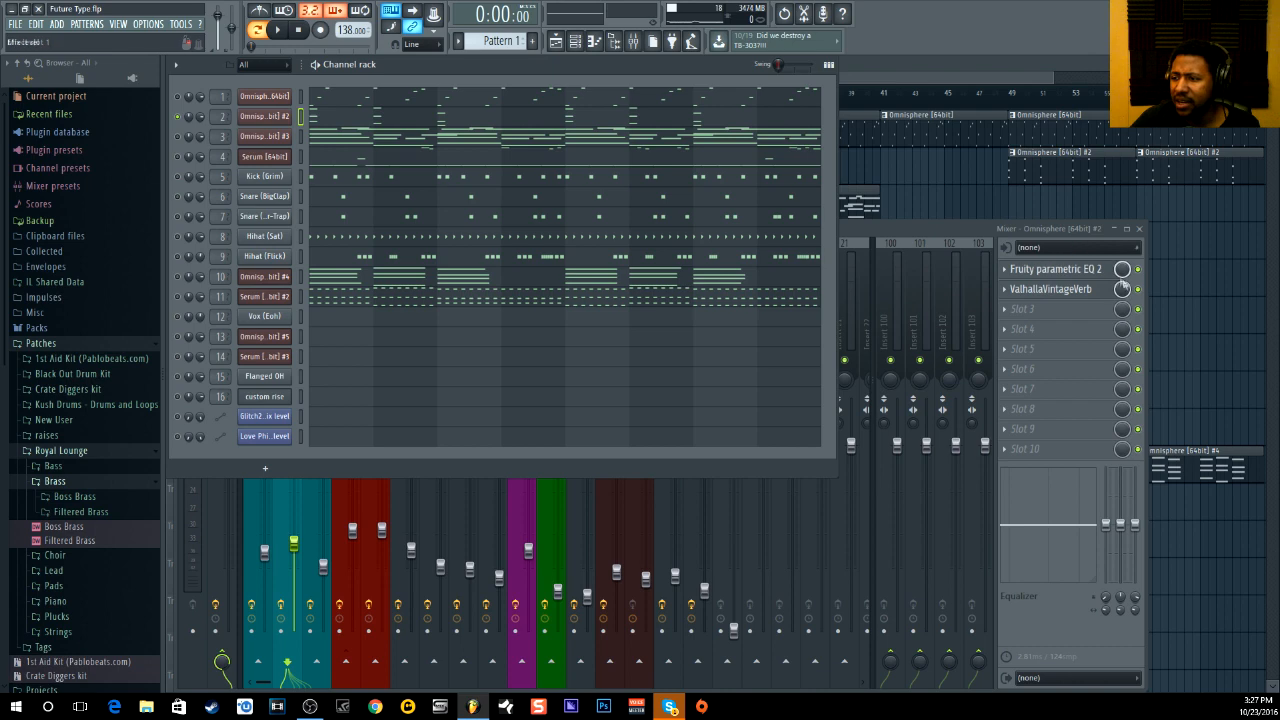
Bypass Fruity Parametric EQ 2 and ValhallaVintageVerb on the Omnisphere #2 mixer track and audition the dry sound.
click(1143, 292)
click(1140, 289)
click(1138, 269)
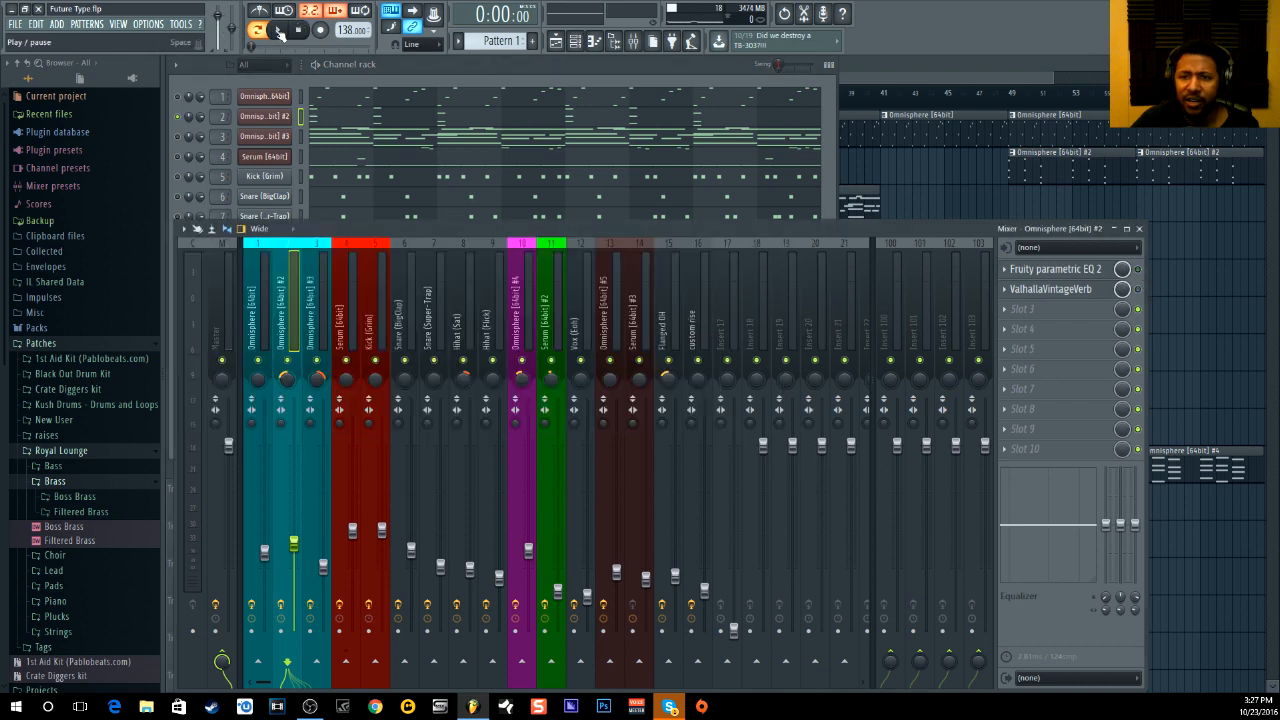
click(280, 31)
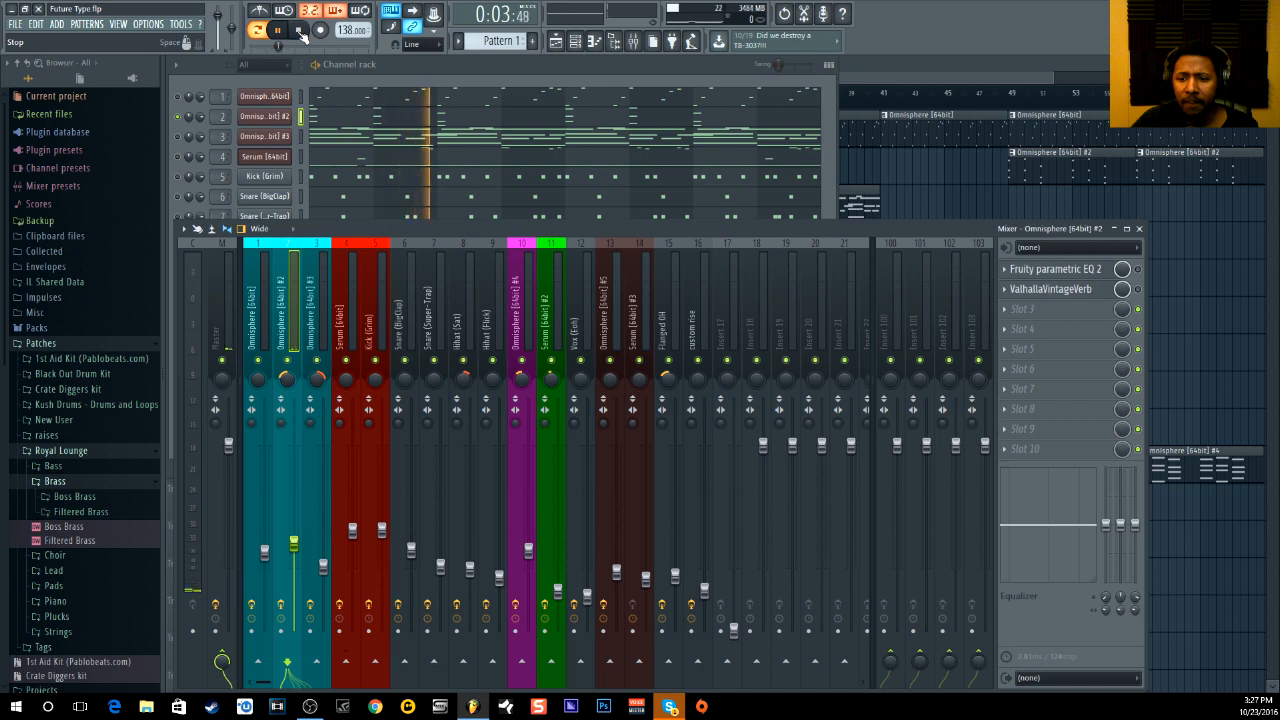
click(301, 34)
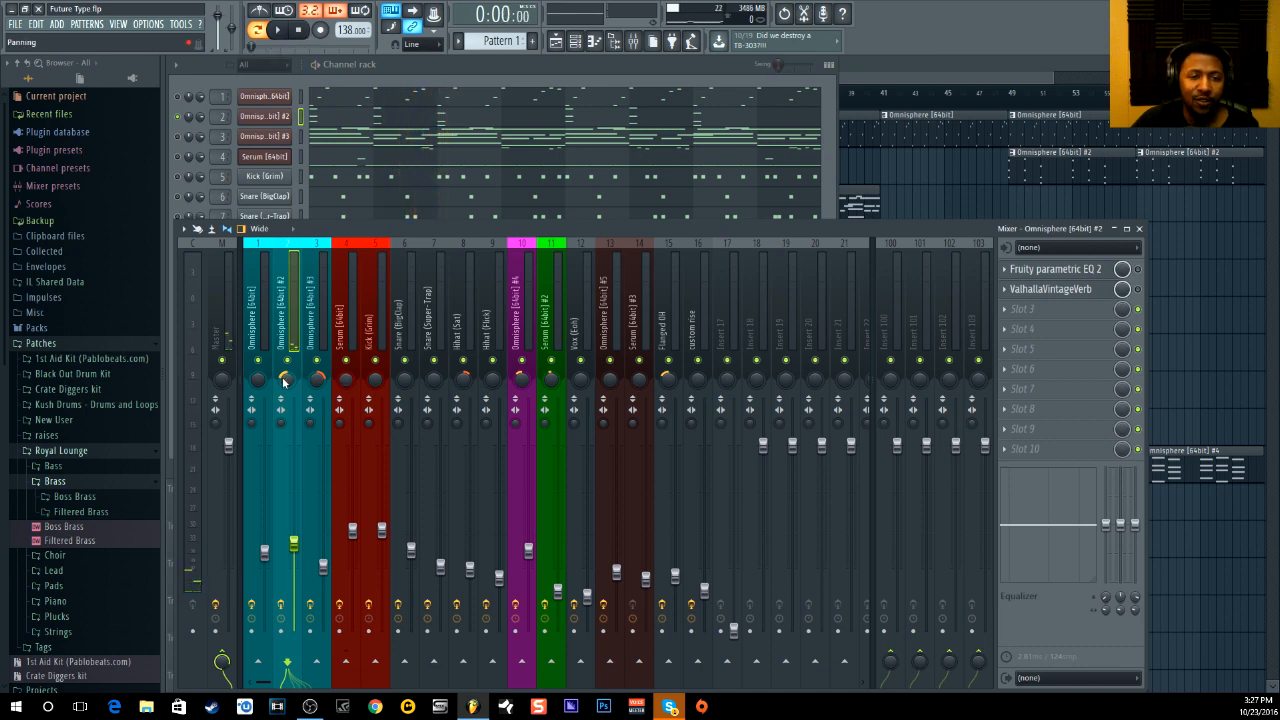
Turn both Omnisphere #2 effects back on and view the ValhallaVintageVerb reverb settings.
click(1137, 269)
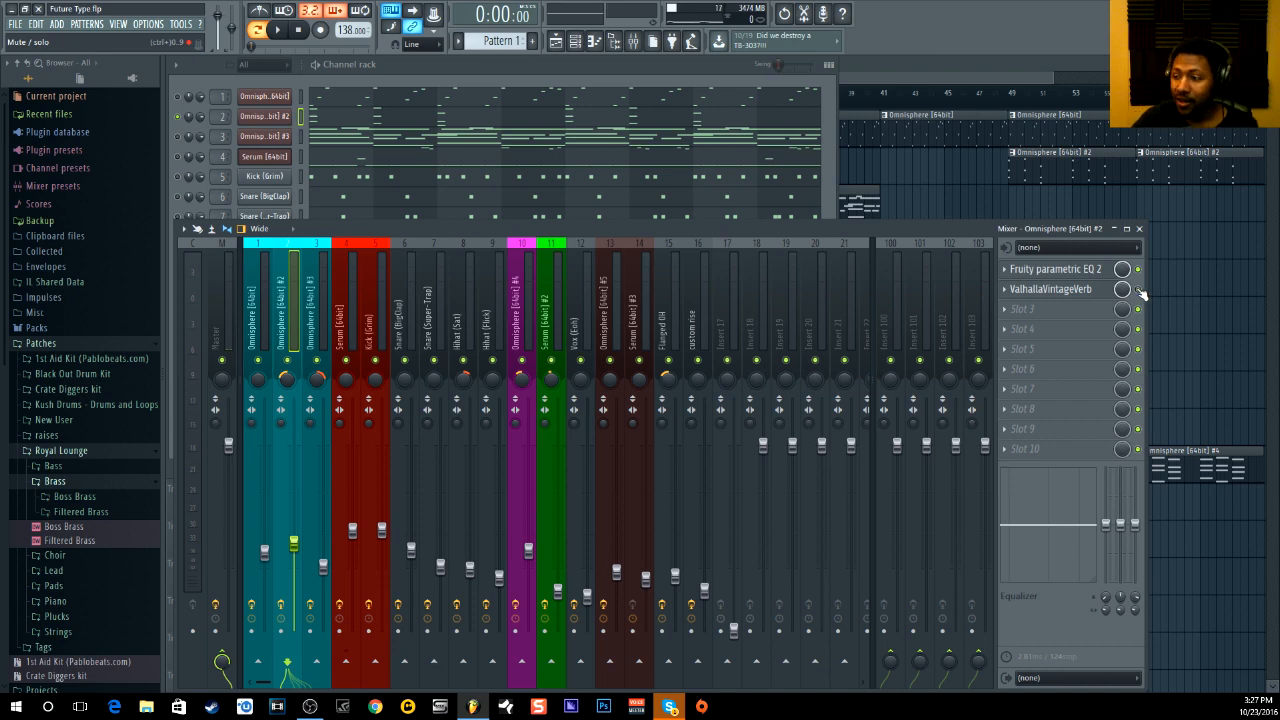
click(1050, 291)
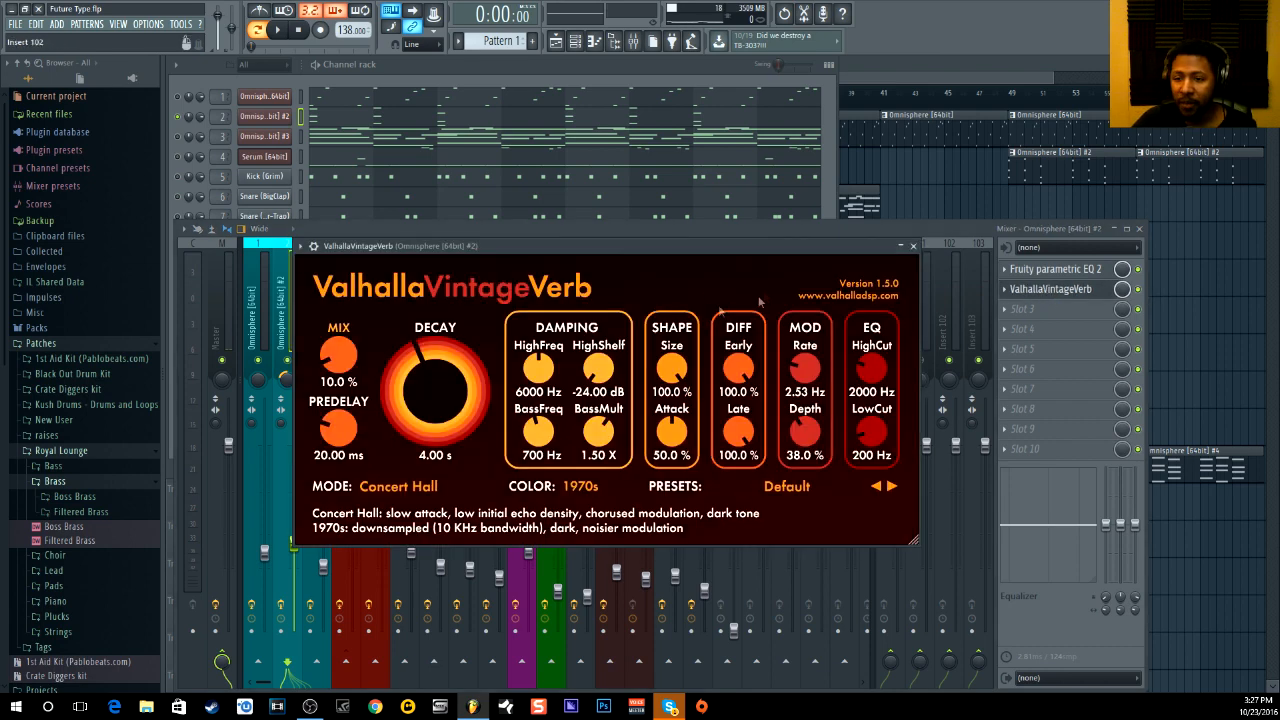
click(913, 247)
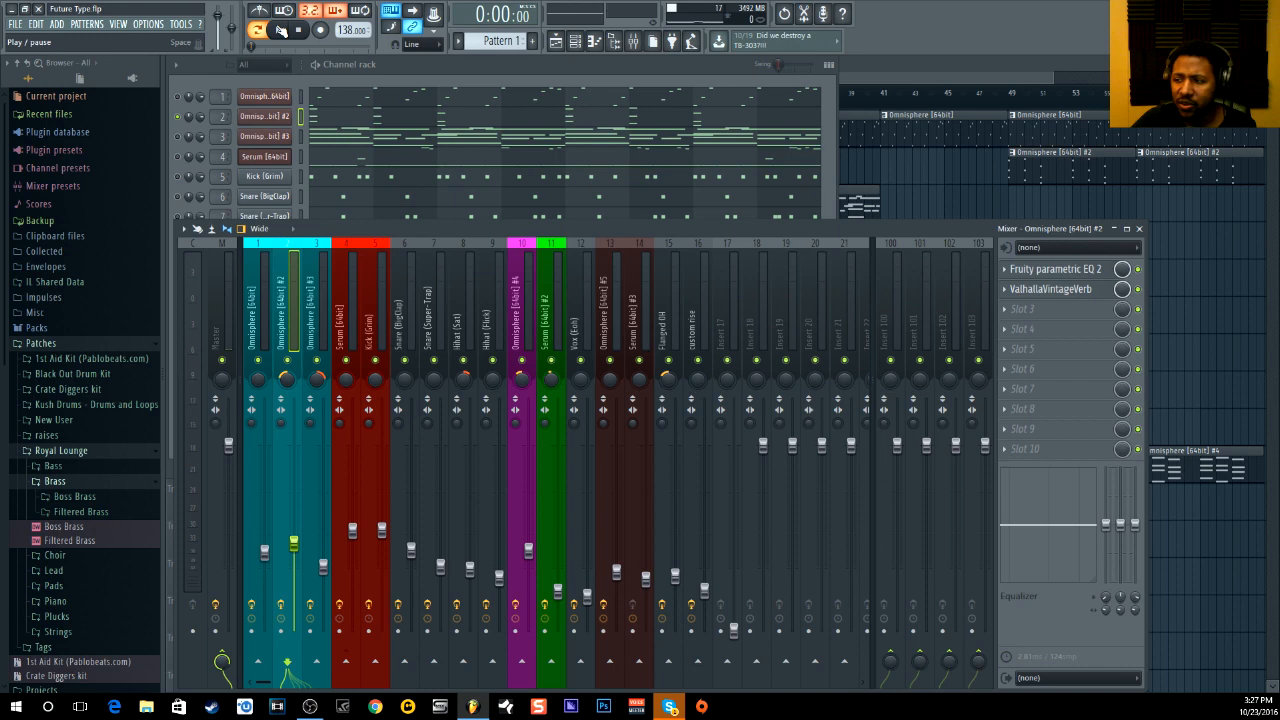
Examine the Omnisphere #2 EQ curve, then audition the soloed channel with both effects active.
click(1060, 269)
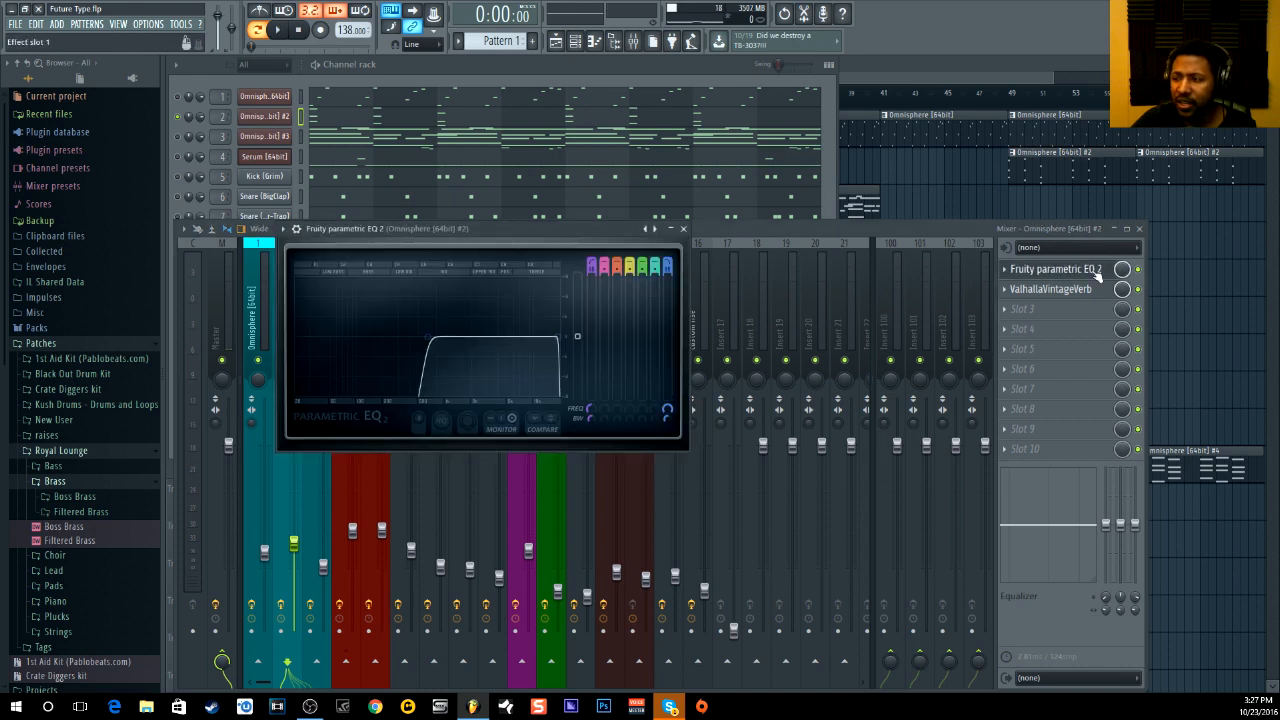
click(1095, 274)
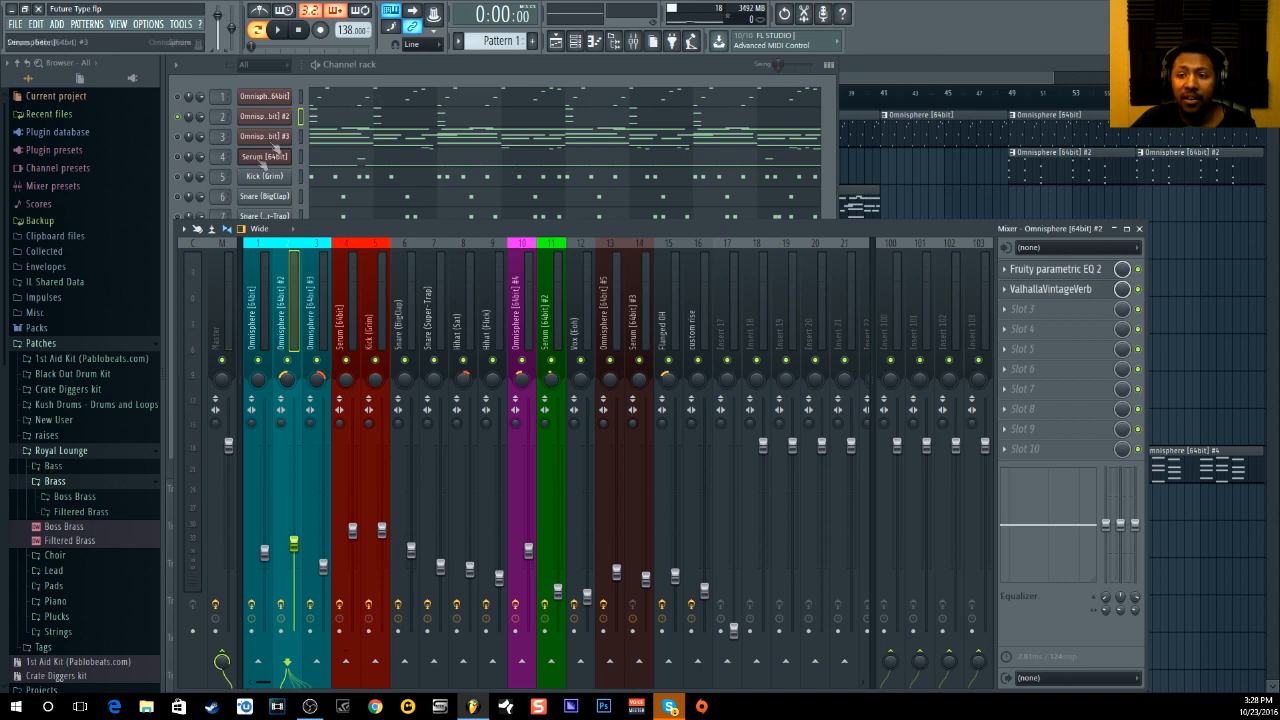
click(282, 31)
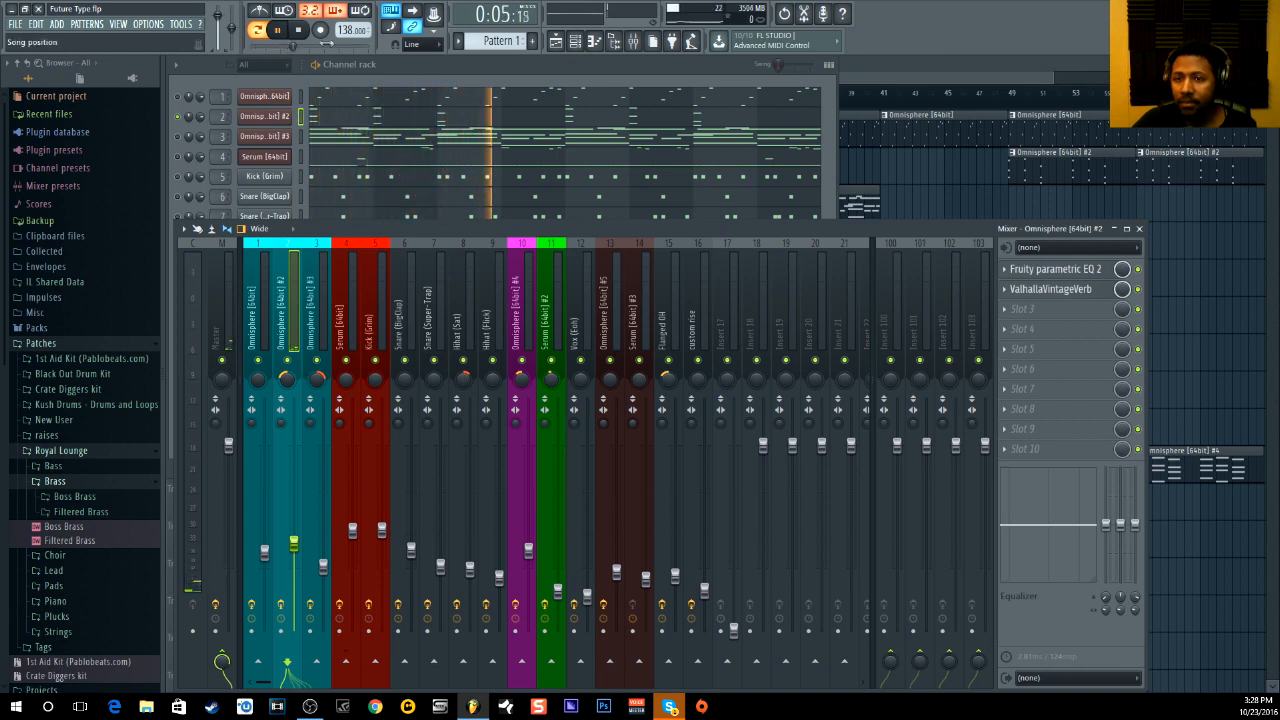
click(299, 31)
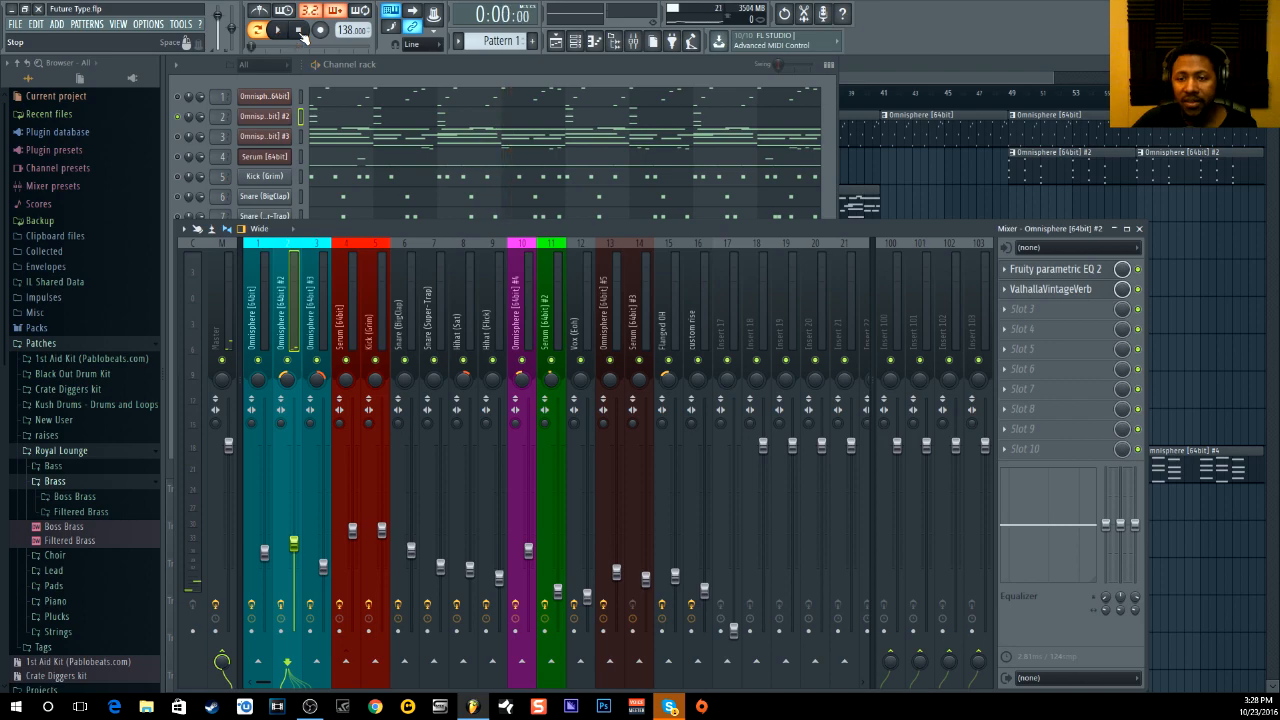
Solo the Omnisphere #3 channel and view the patch loaded in its instrument window.
click(180, 143)
click(270, 136)
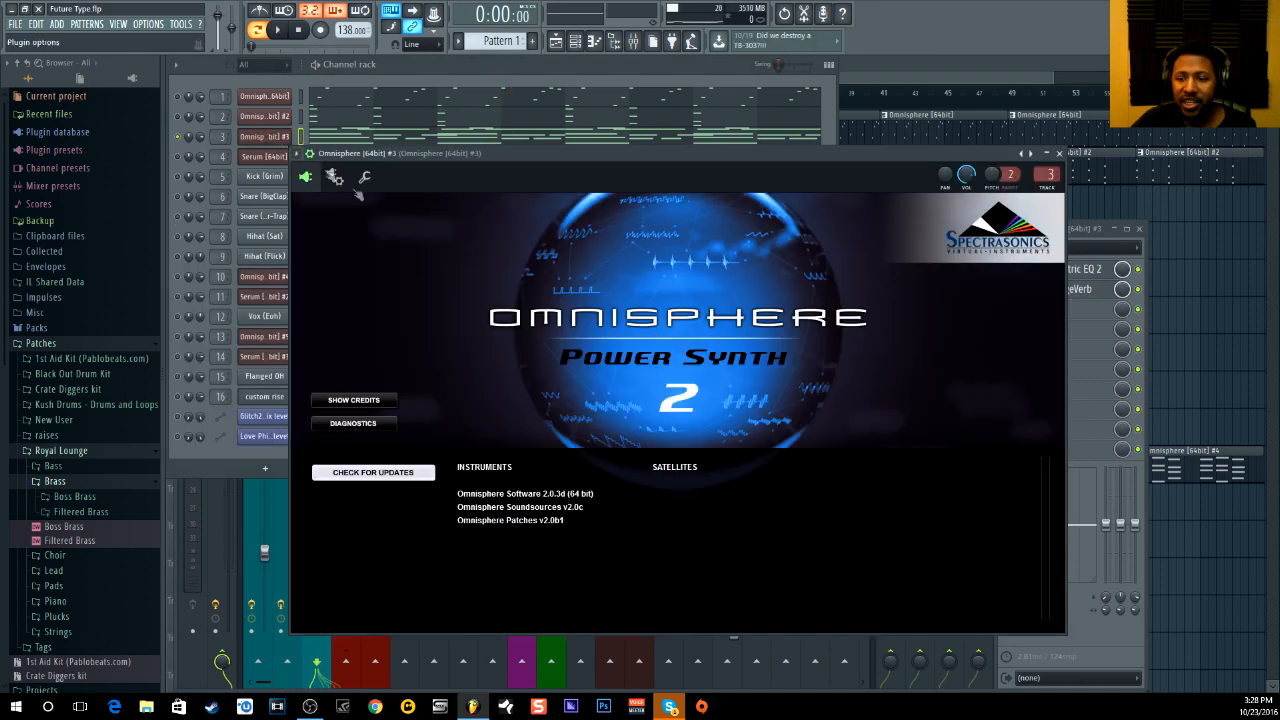
drag(656, 168, 619, 188)
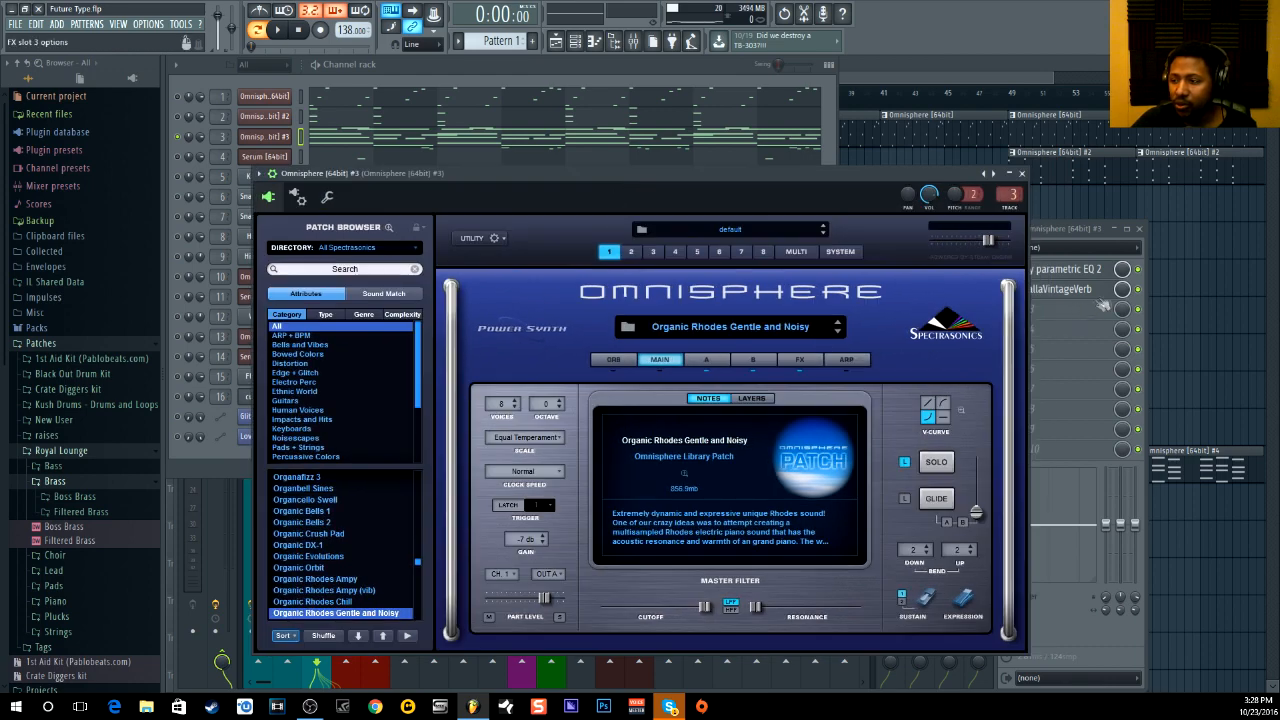
Bypass Fruity Parametric EQ 2 and ValhallaVintageVerb on the Omnisphere #3 mixer track and audition the dry sound.
double_click(222, 137)
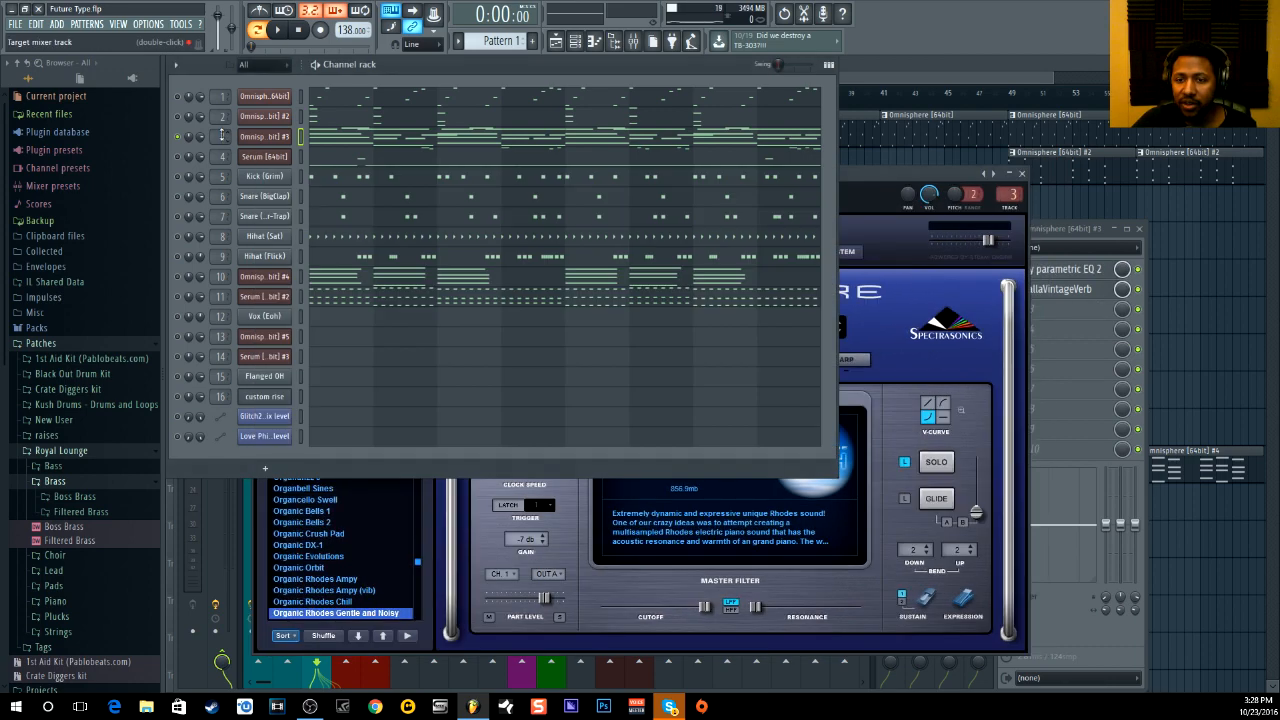
click(1140, 270)
click(1139, 289)
click(285, 36)
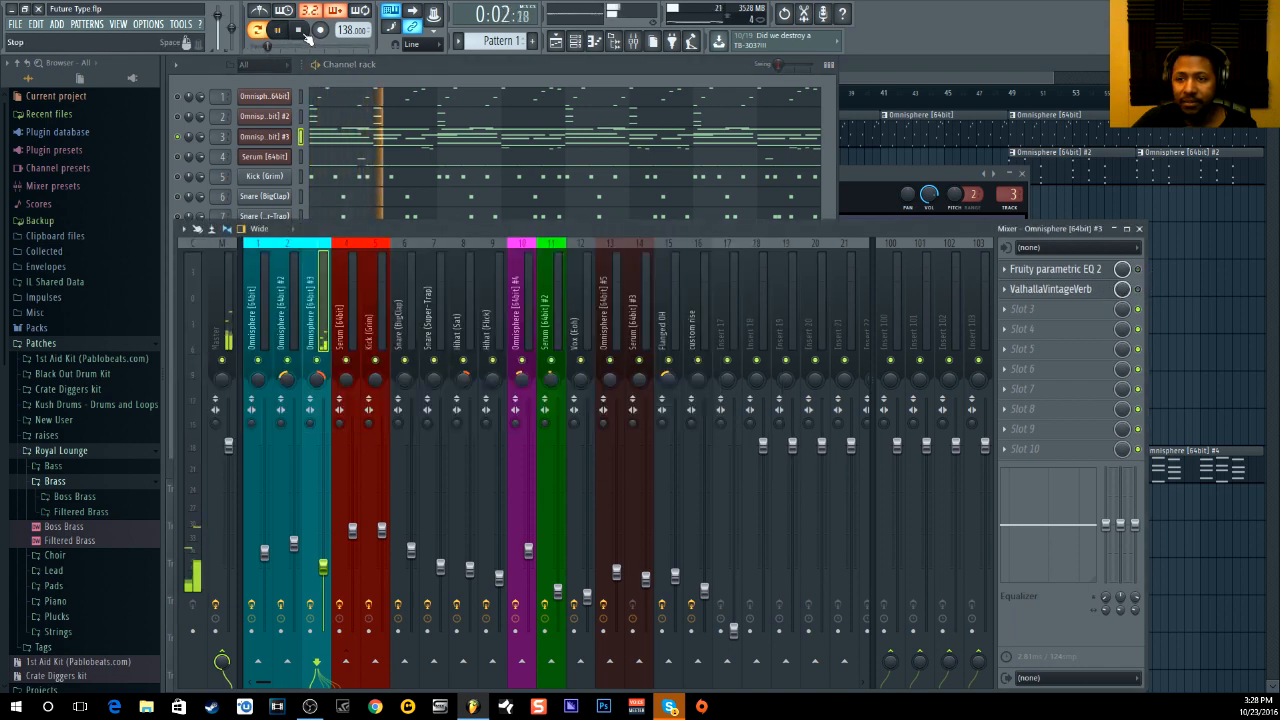
click(303, 33)
View the full Omnisphere #3 chord pattern in the piano roll, play it through, and return to the channel rack.
click(347, 135)
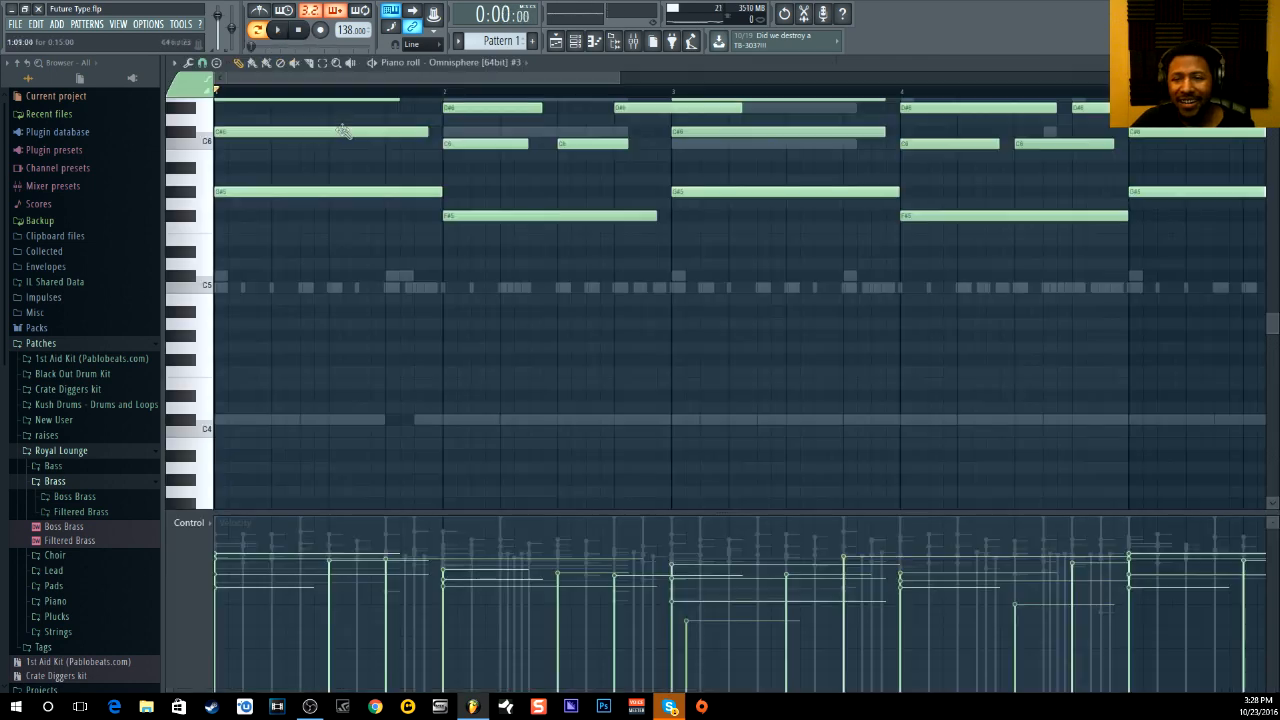
scroll(417, 103, down, 4)
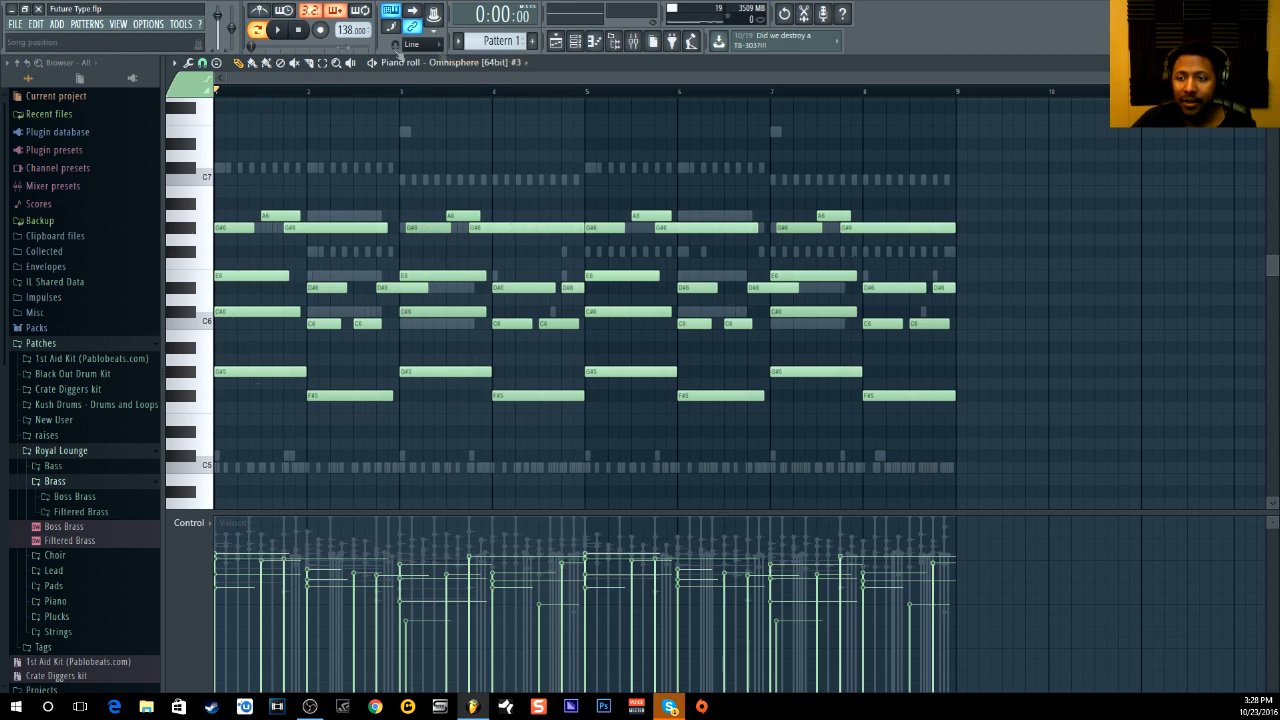
click(283, 32)
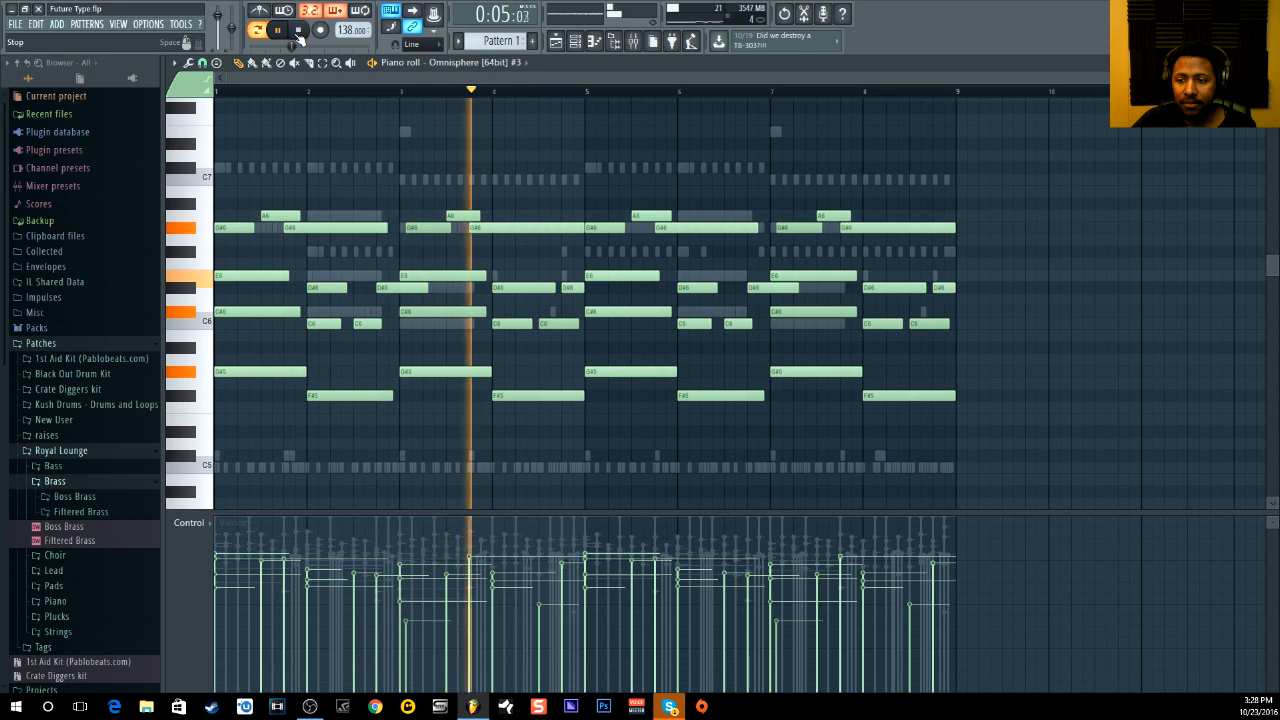
click(299, 31)
click(575, 41)
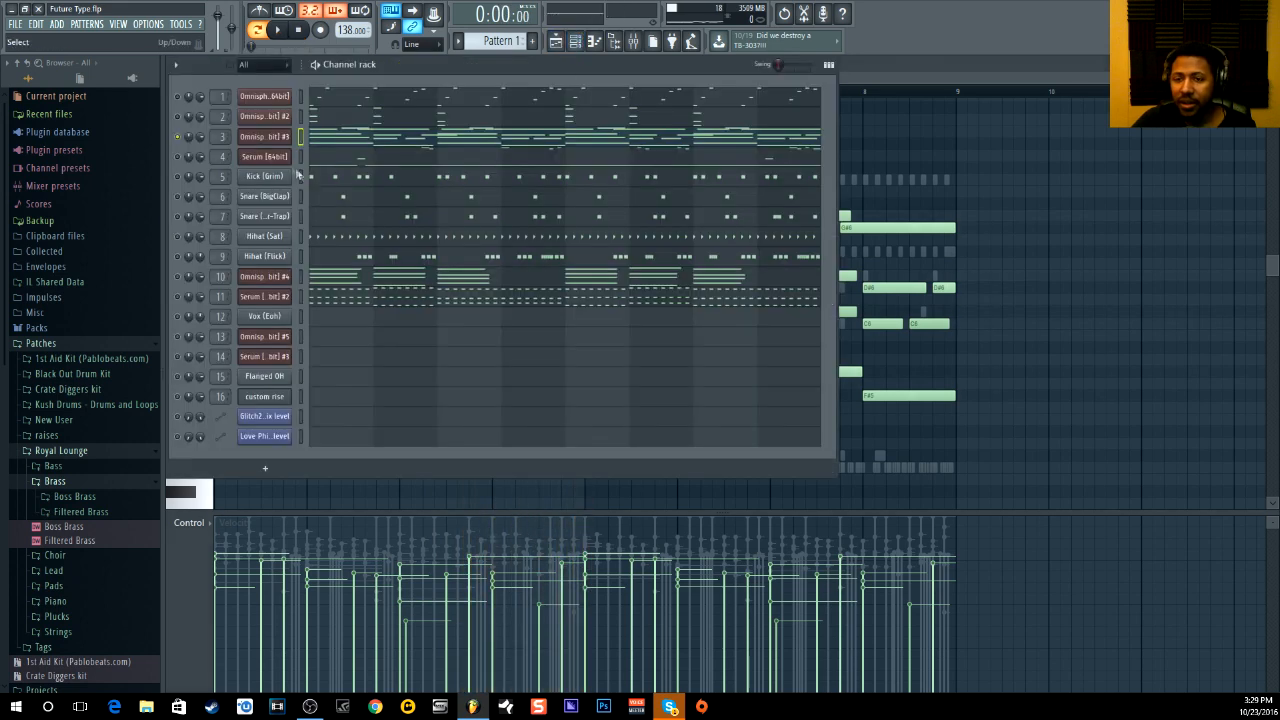
Turn the Omnisphere #3 EQ back on, view its curve, and compare playback with the EQ off and on.
double_click(220, 137)
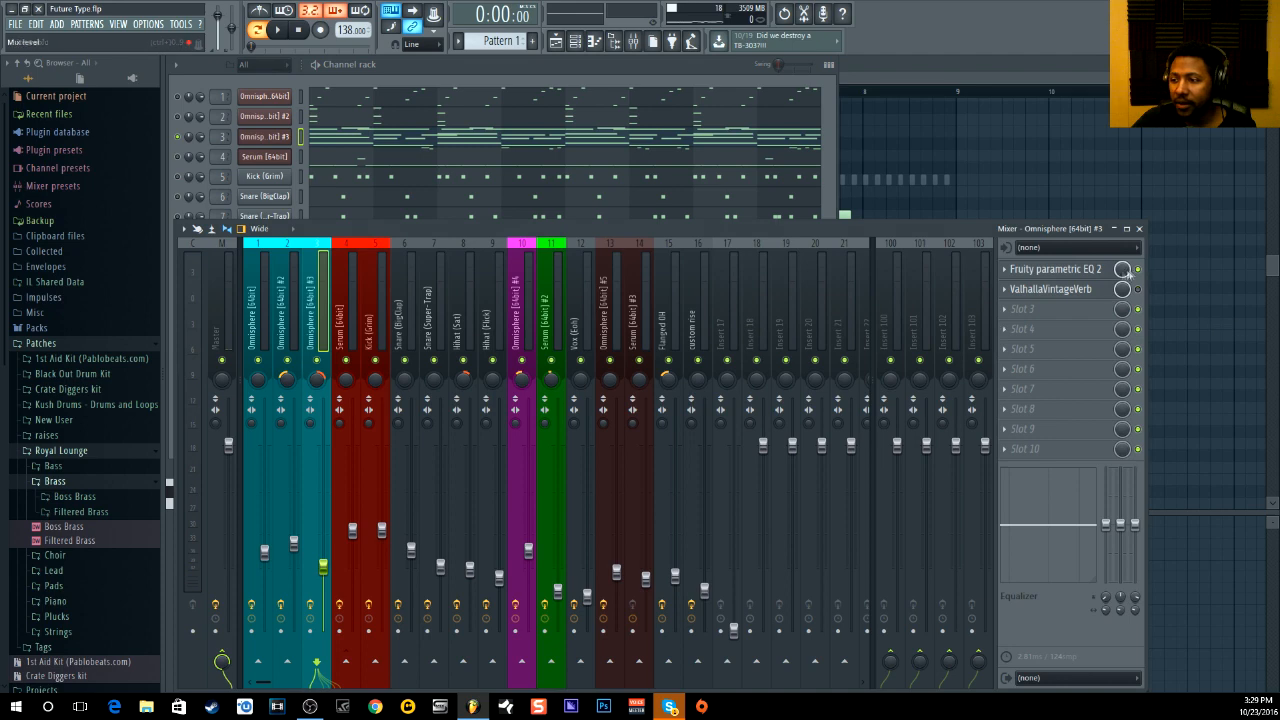
click(1060, 270)
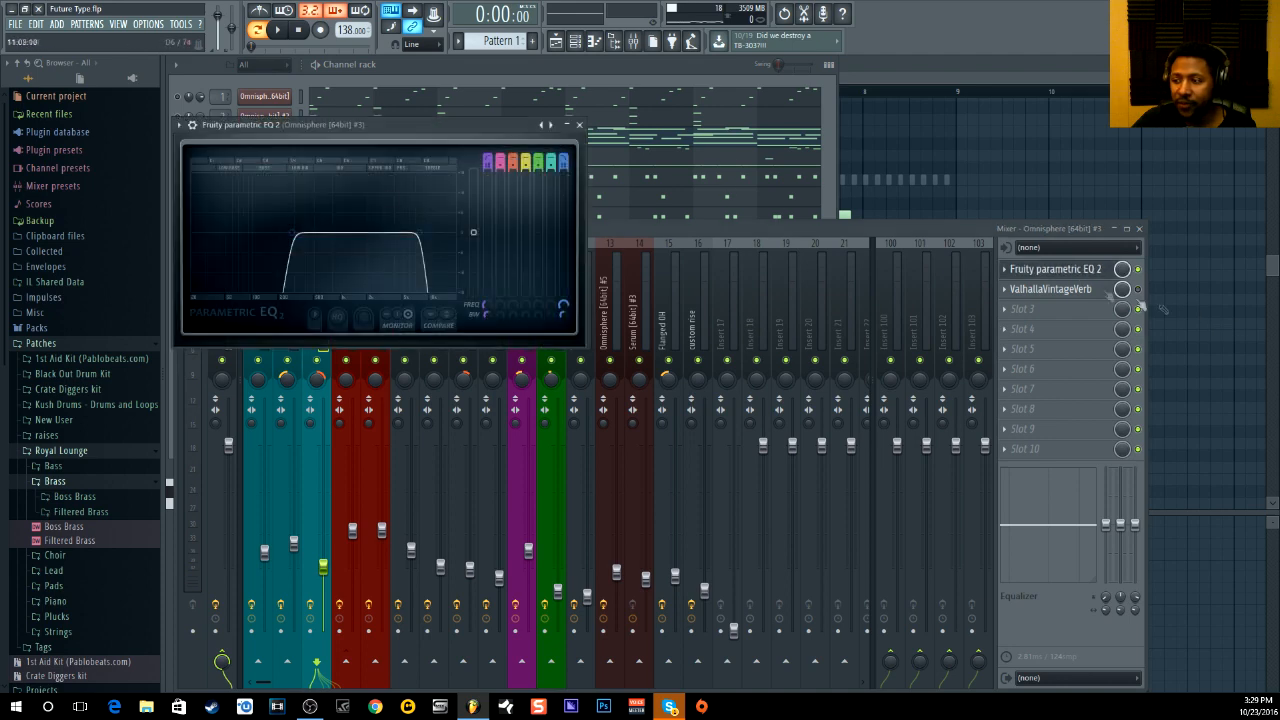
key(space)
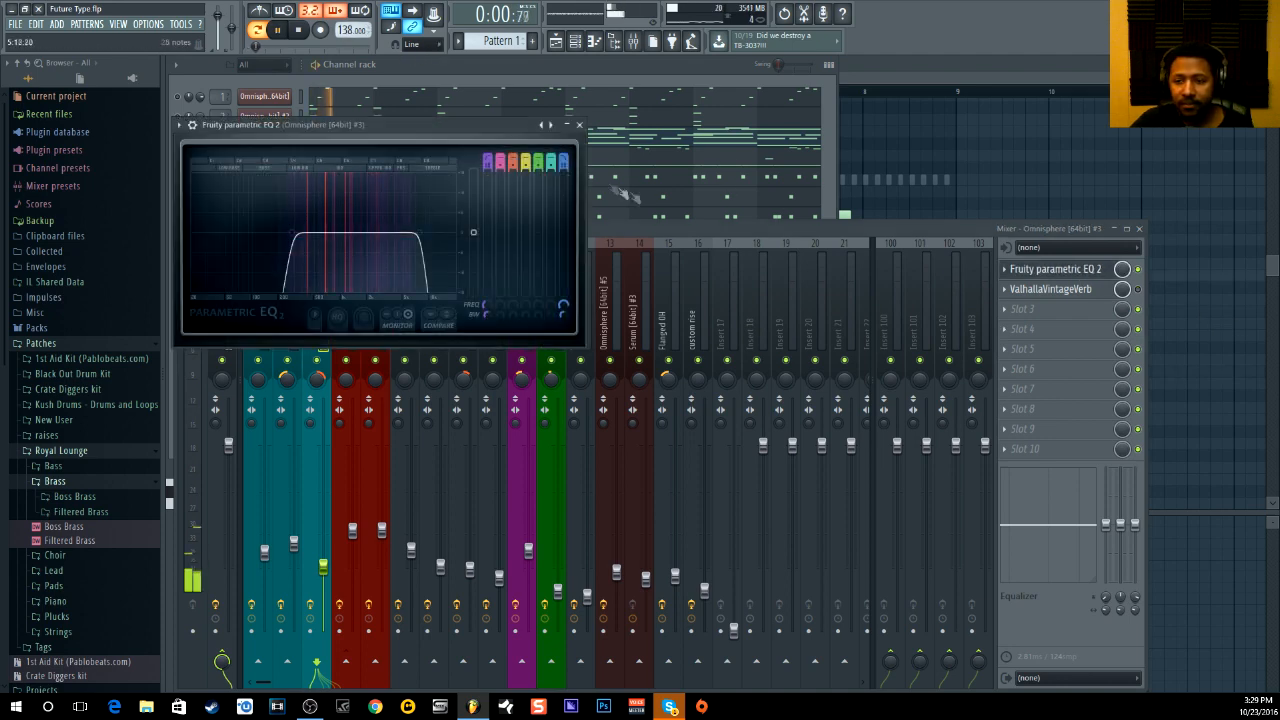
click(1138, 271)
click(1138, 270)
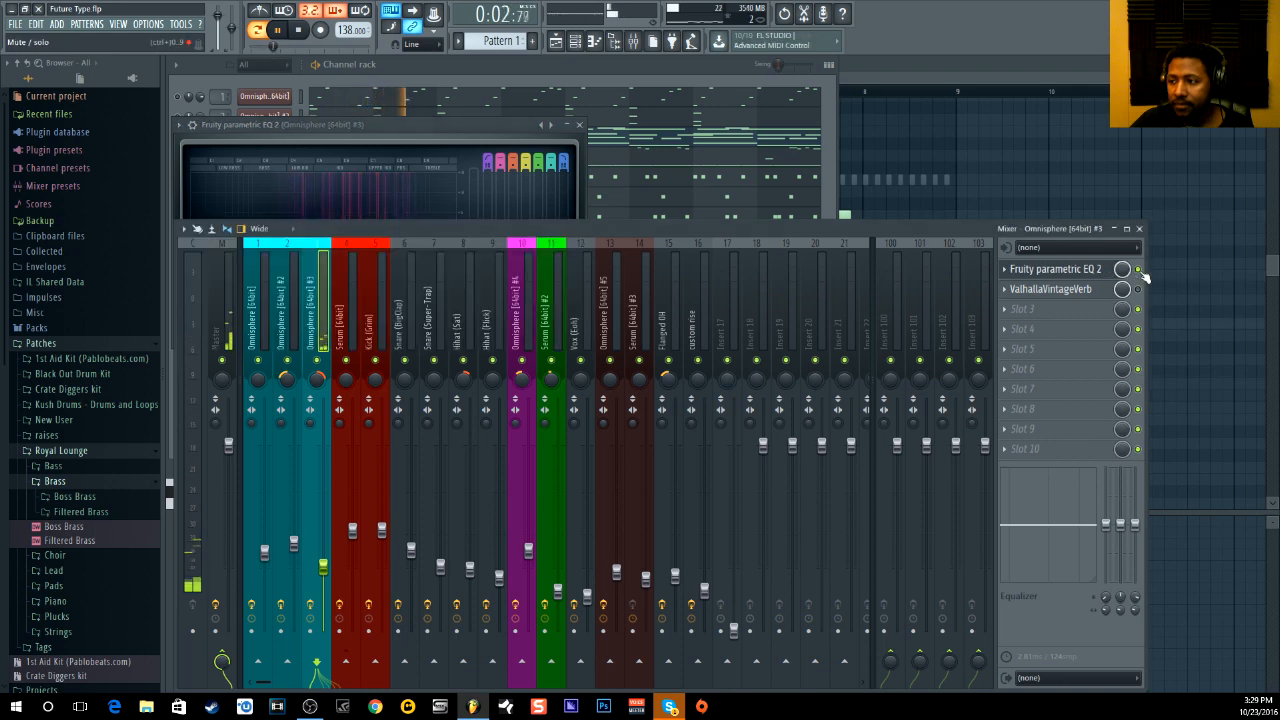
key(space)
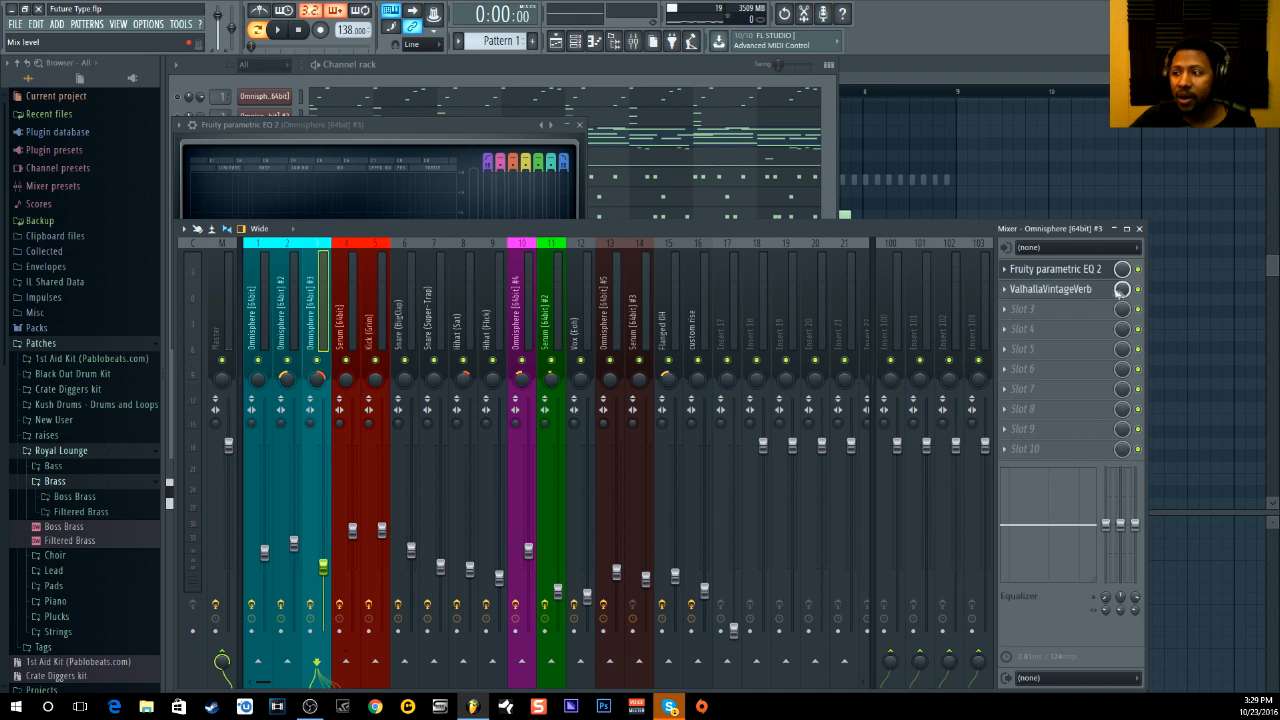
View the ValhallaVintageVerb settings on Omnisphere #3 and audition the channel while toggling the reverb, leaving it on.
click(1070, 289)
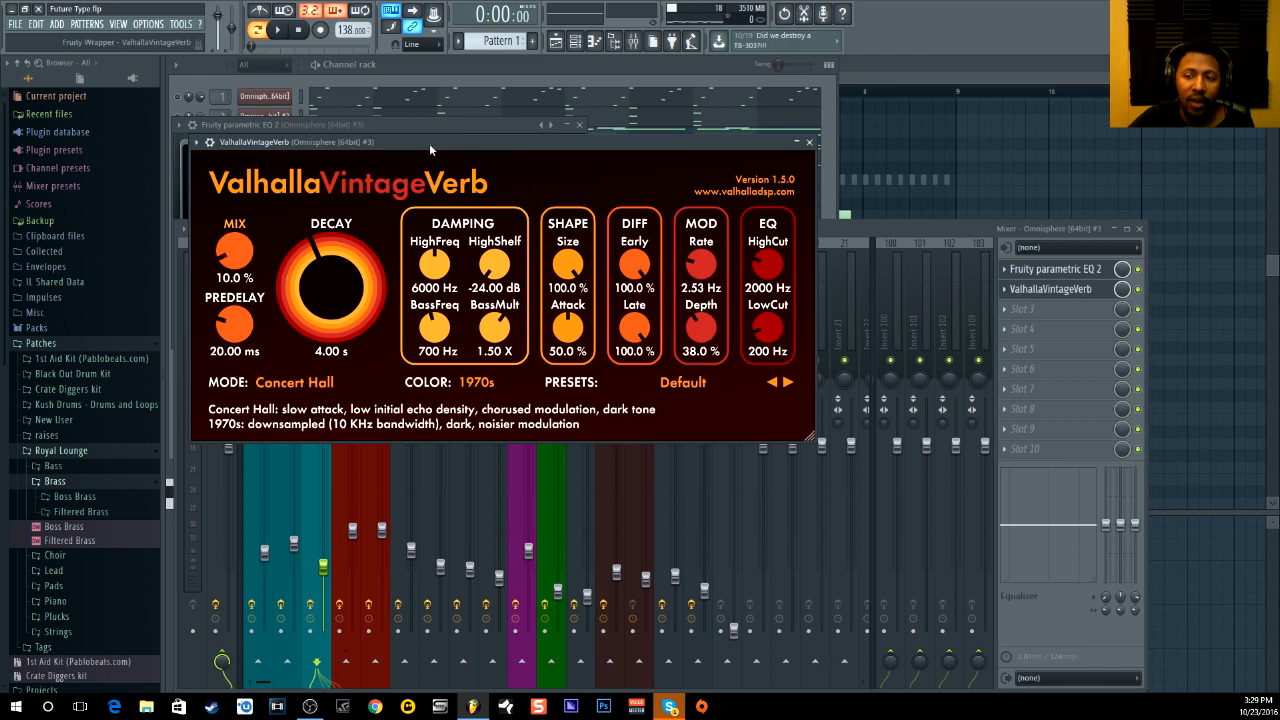
key(space)
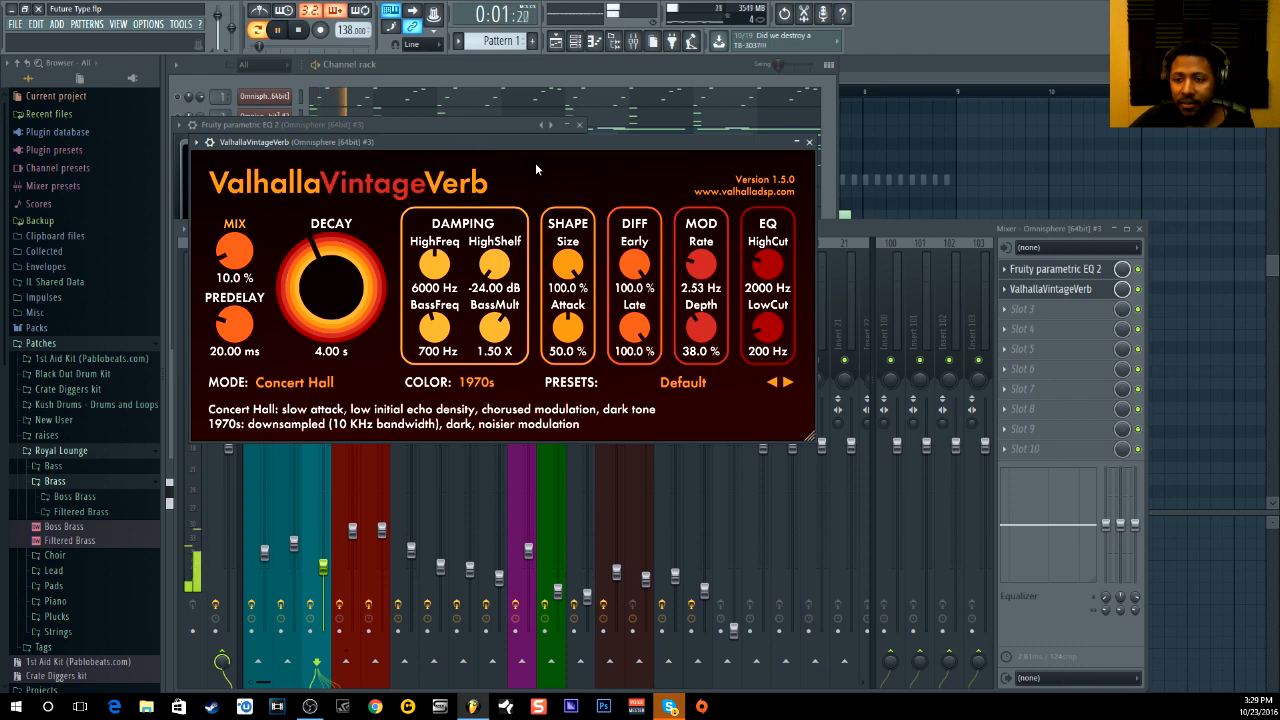
click(1139, 289)
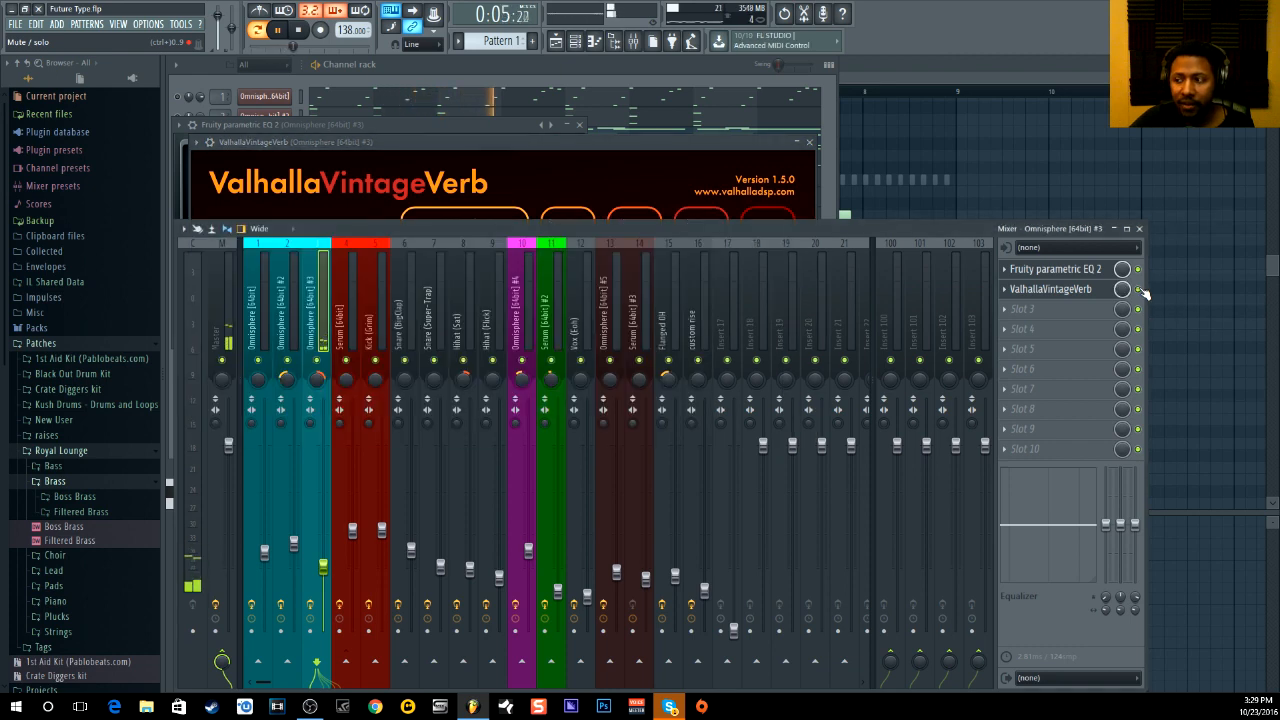
key(space)
click(528, 70)
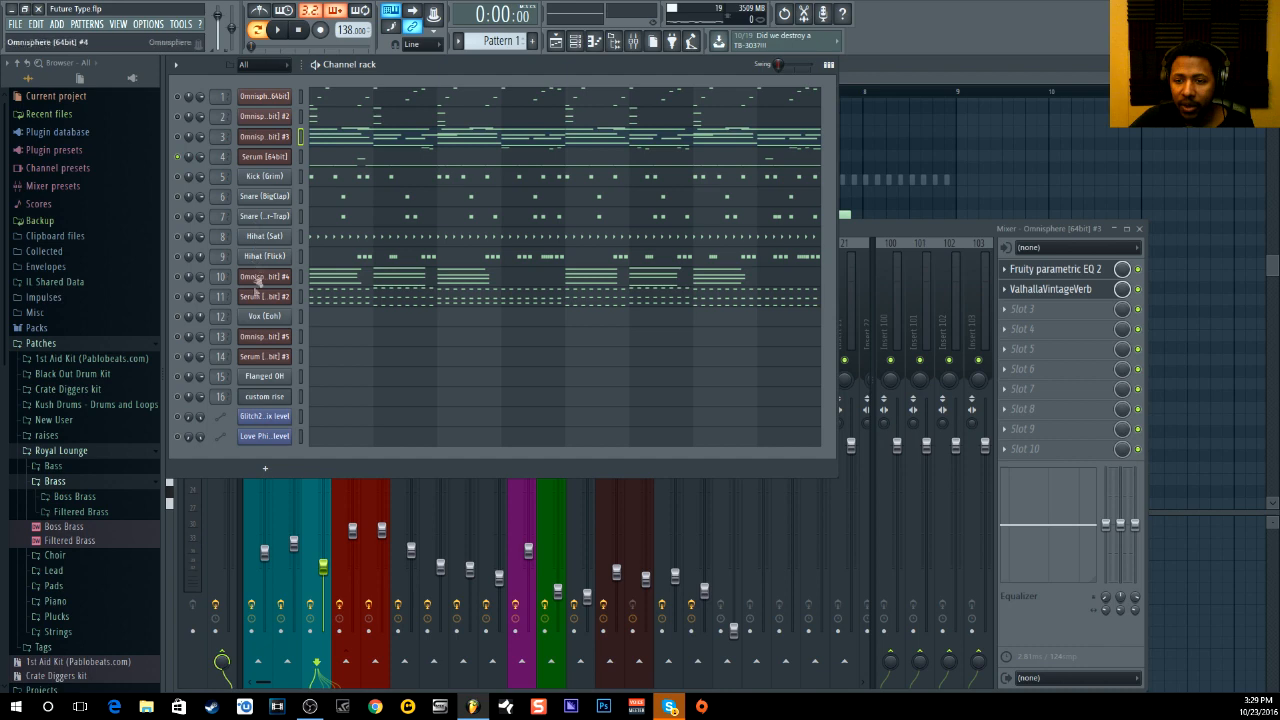
Solo the Omnisphere #4 channel, view its loaded patch, and check the Fruity Parametric EQ 2 on its mixer track.
click(178, 276)
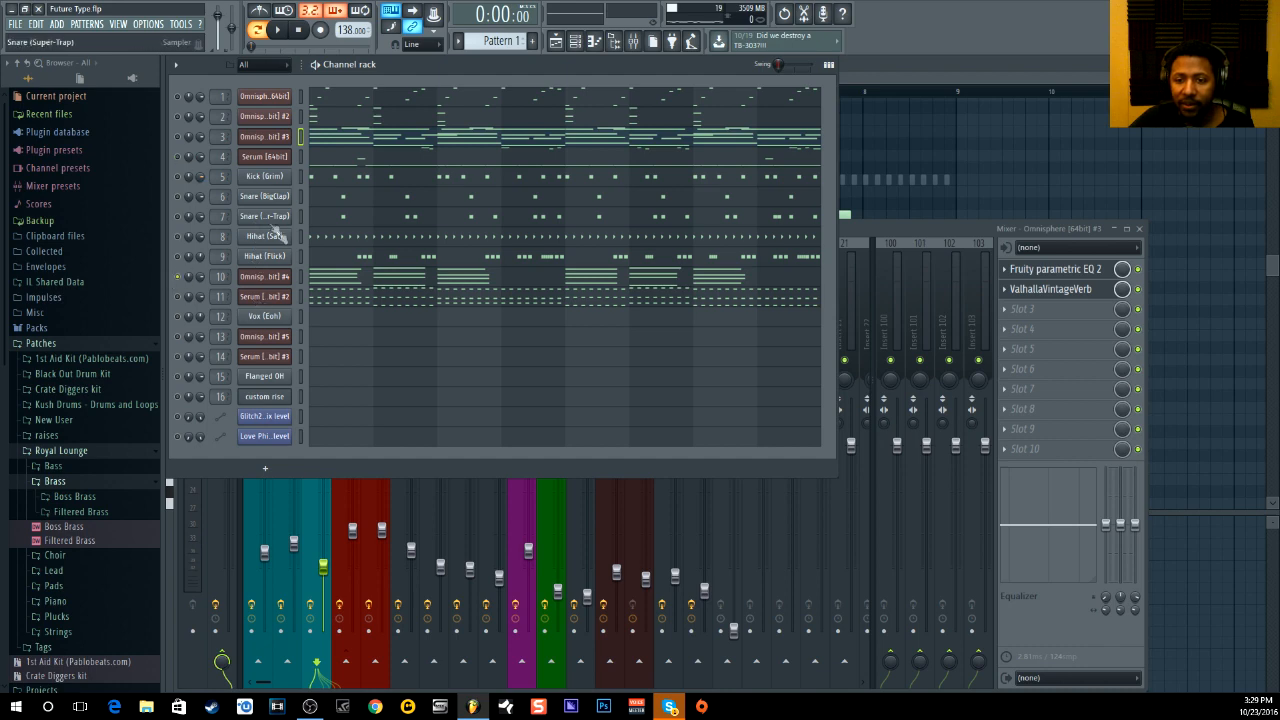
click(266, 277)
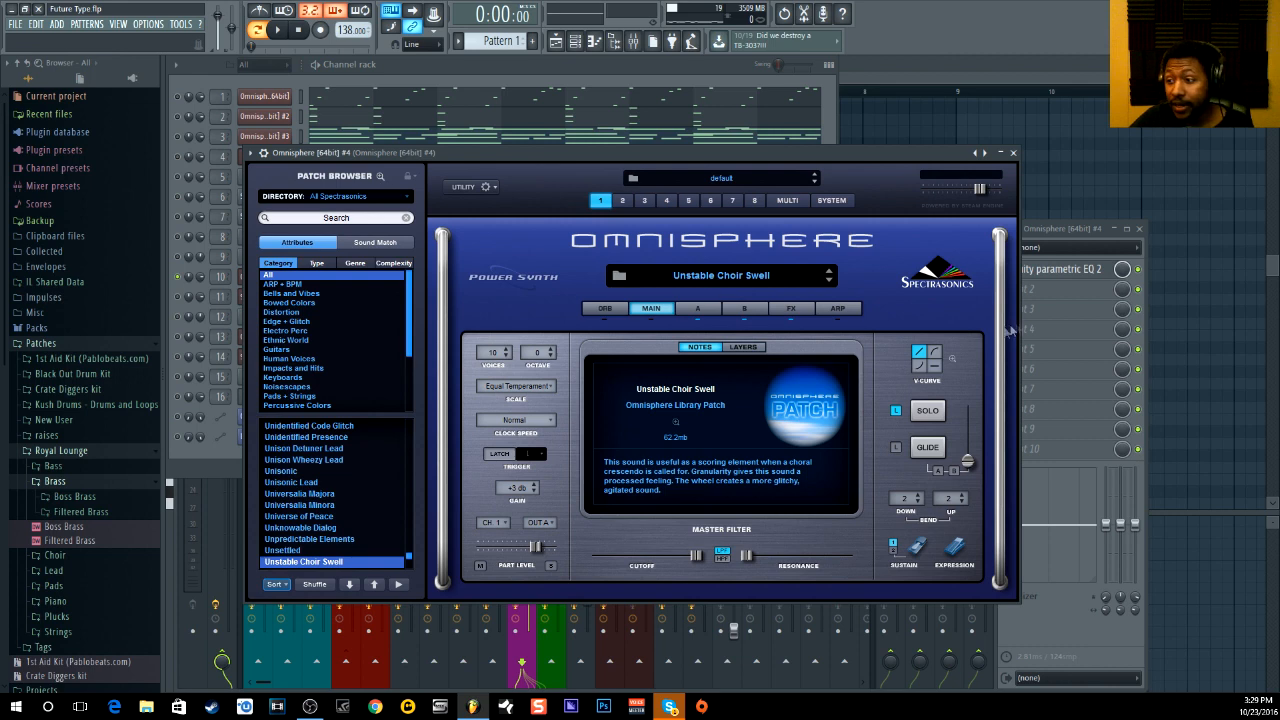
click(1079, 273)
click(1079, 273)
click(1079, 273)
click(1079, 273)
click(910, 173)
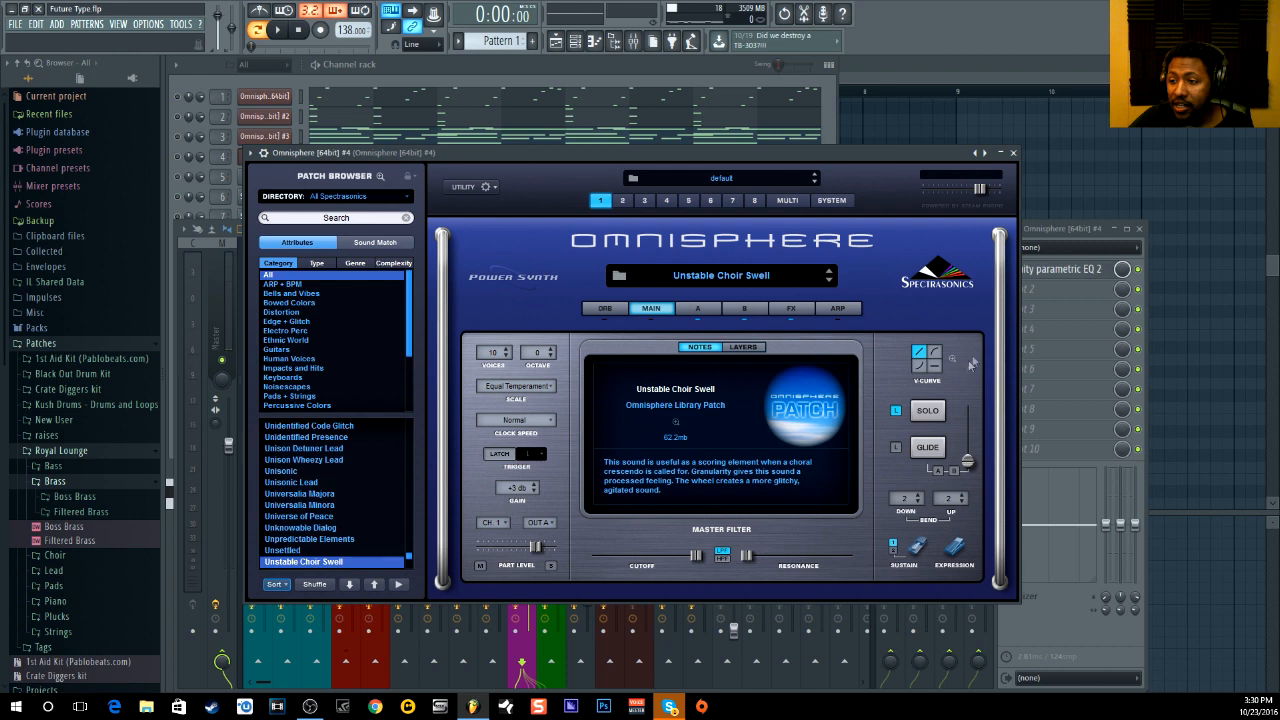
Examine the Omnisphere #4 EQ curve, then audition the channel while toggling the EQ, leaving it on.
click(1058, 270)
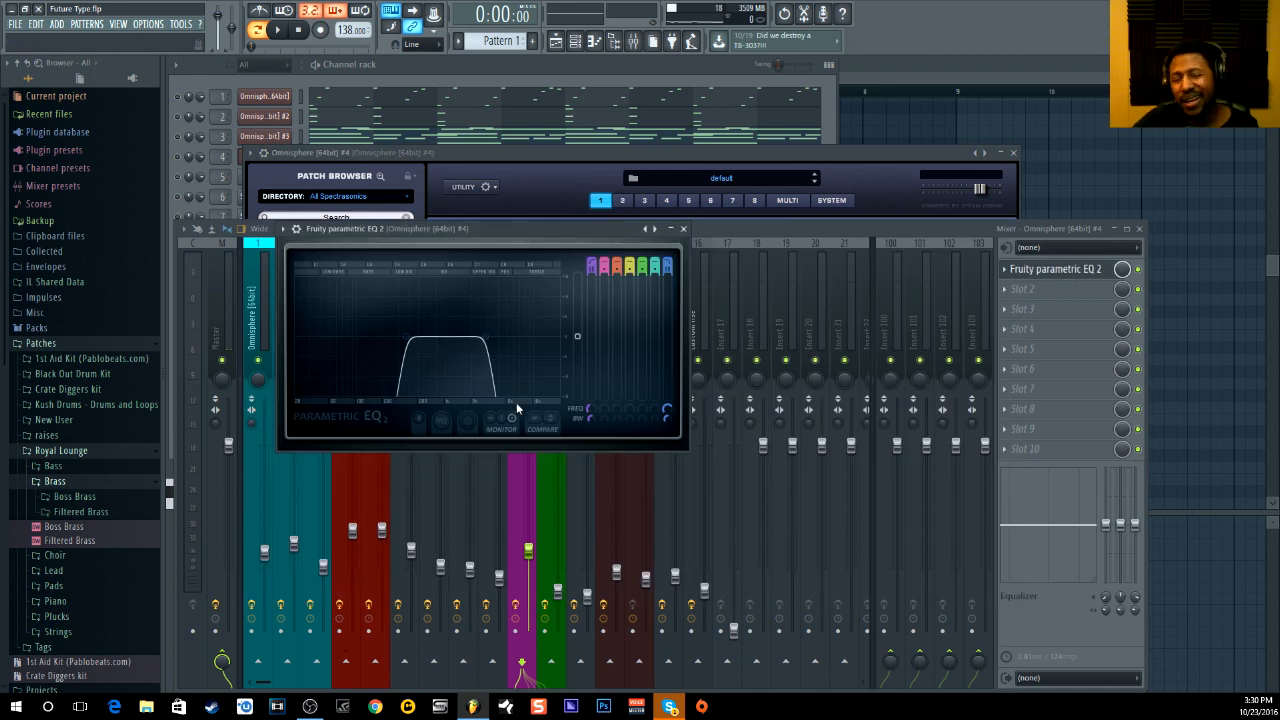
key(space)
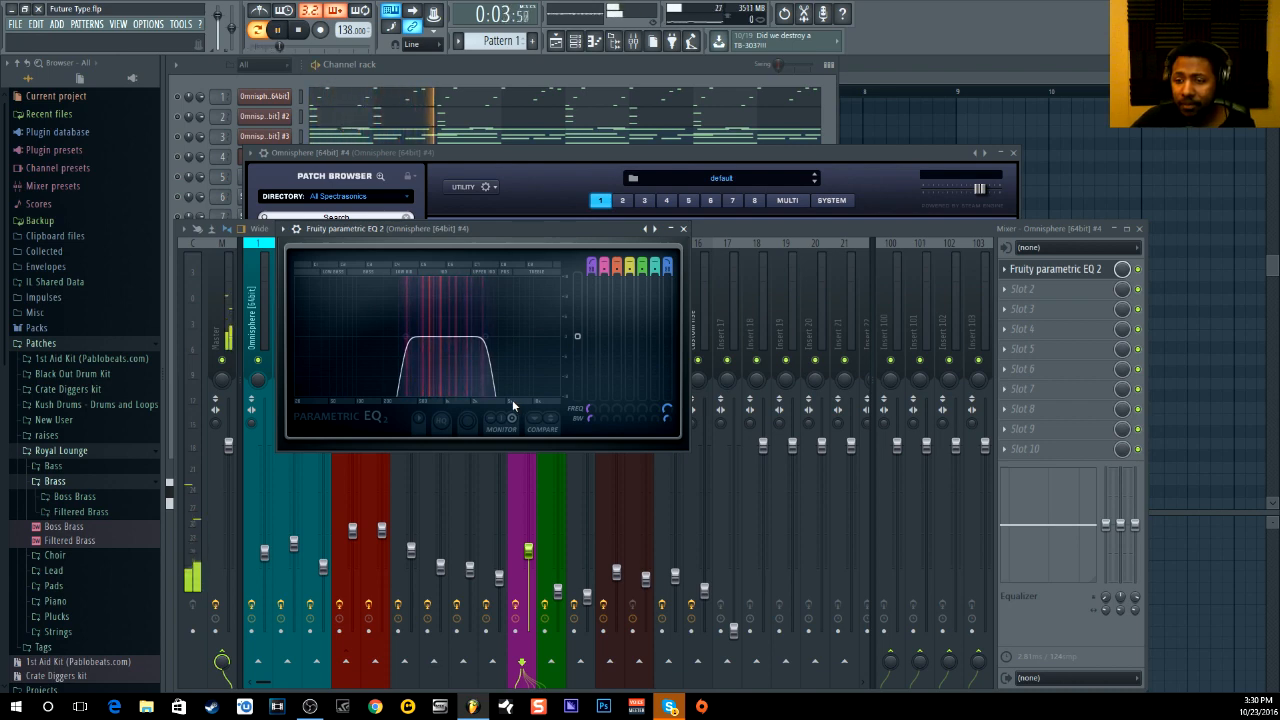
click(1139, 270)
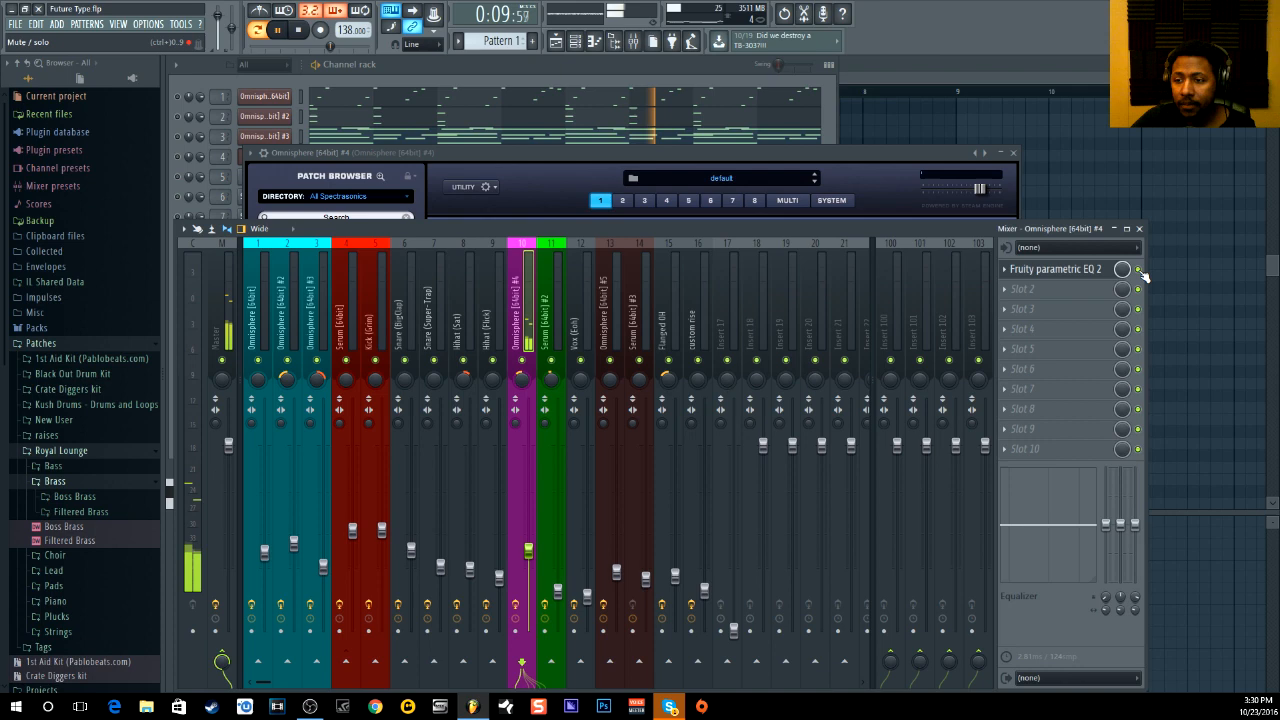
key(space)
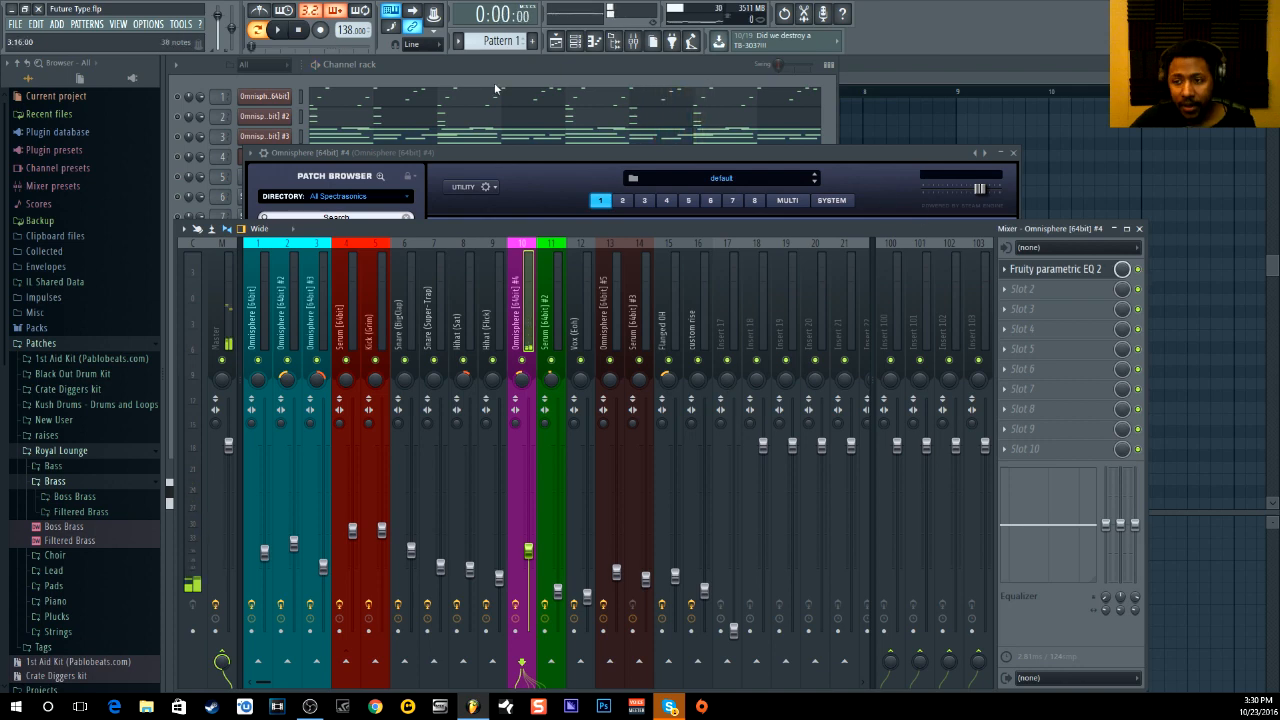
click(482, 63)
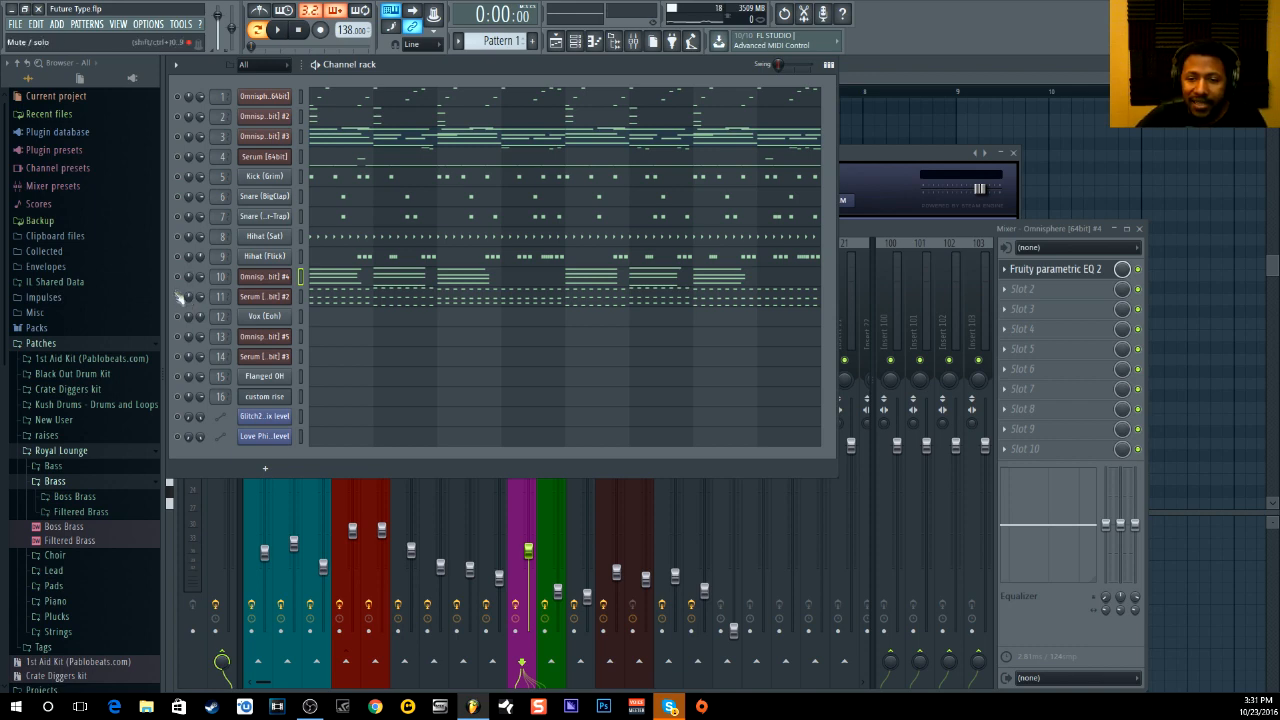
Solo the Serum #2 channel, view its loaded preset, and close the instrument window.
click(280, 297)
drag(530, 148, 696, 127)
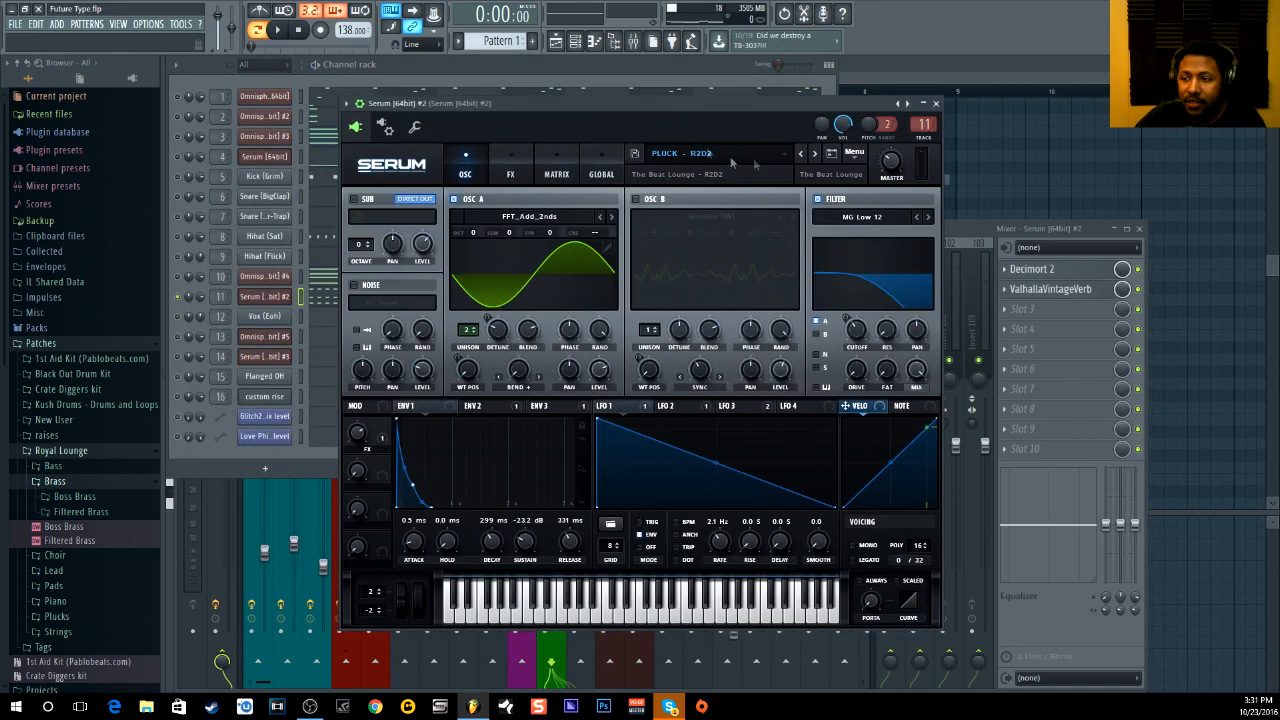
click(935, 104)
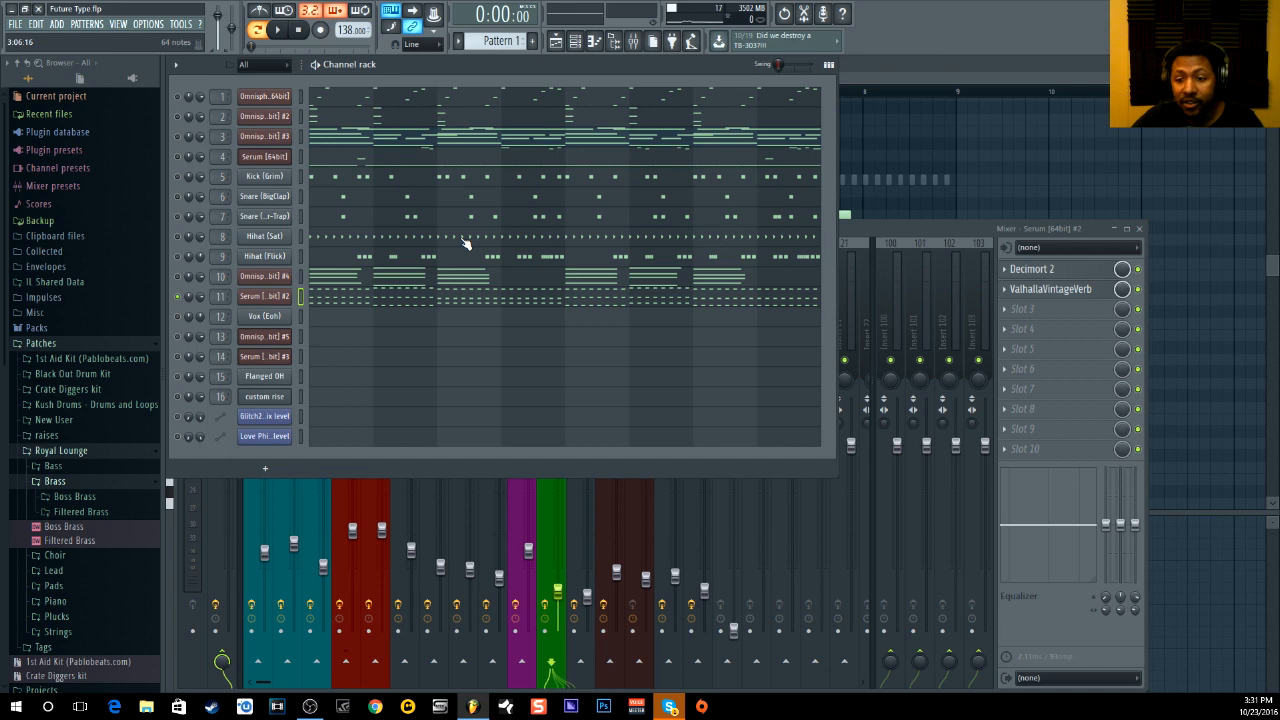
Check the Decimort 2 and ValhallaVintageVerb effects on the Serum #2 mixer track, then briefly reopen and close the Serum instrument.
click(1048, 273)
click(1048, 272)
click(1062, 291)
click(1064, 293)
click(424, 72)
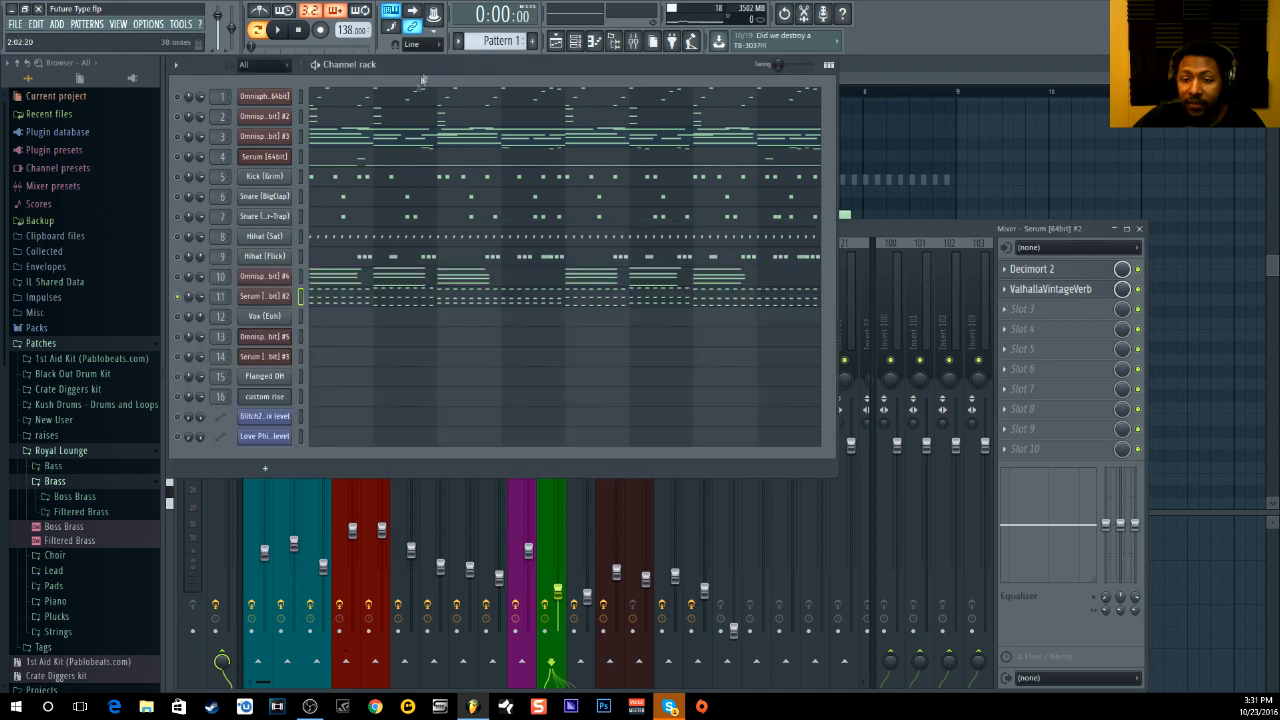
click(218, 292)
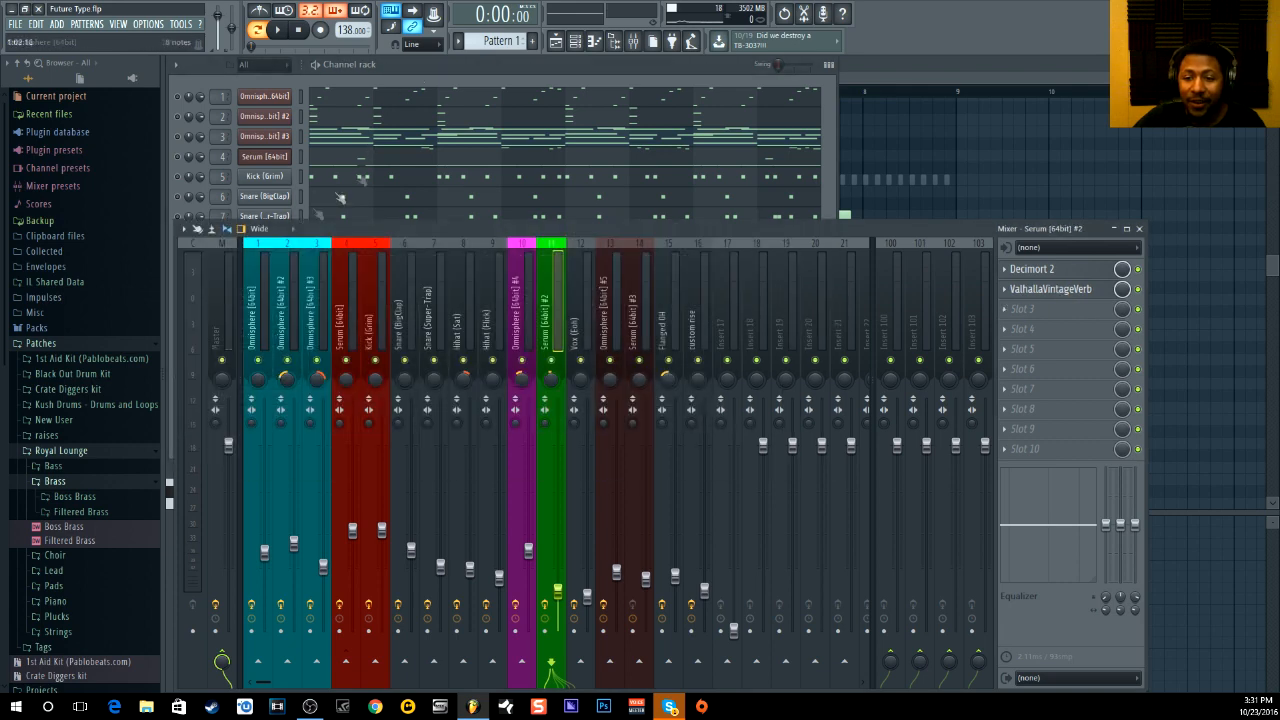
click(457, 78)
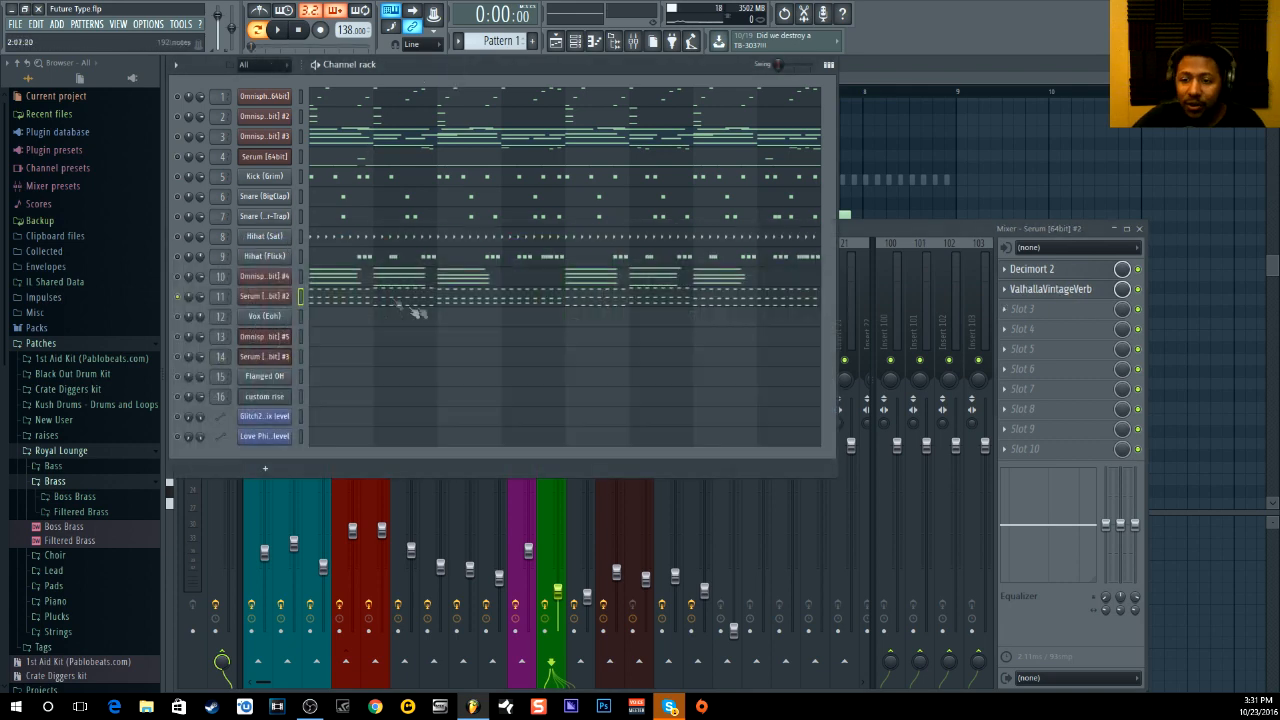
click(276, 296)
click(936, 104)
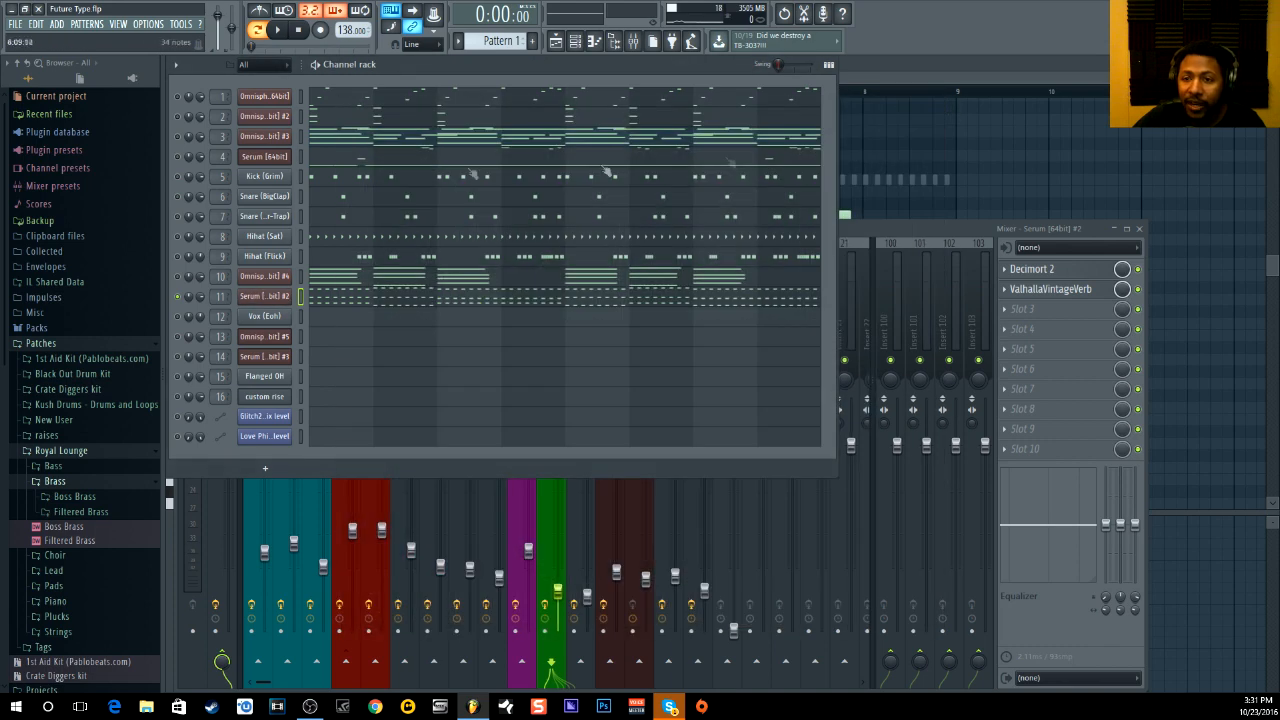
View the Serum #2 pluck notes in the piano roll, play them through, and return to the channel rack.
click(355, 296)
scroll(415, 243, up, 2)
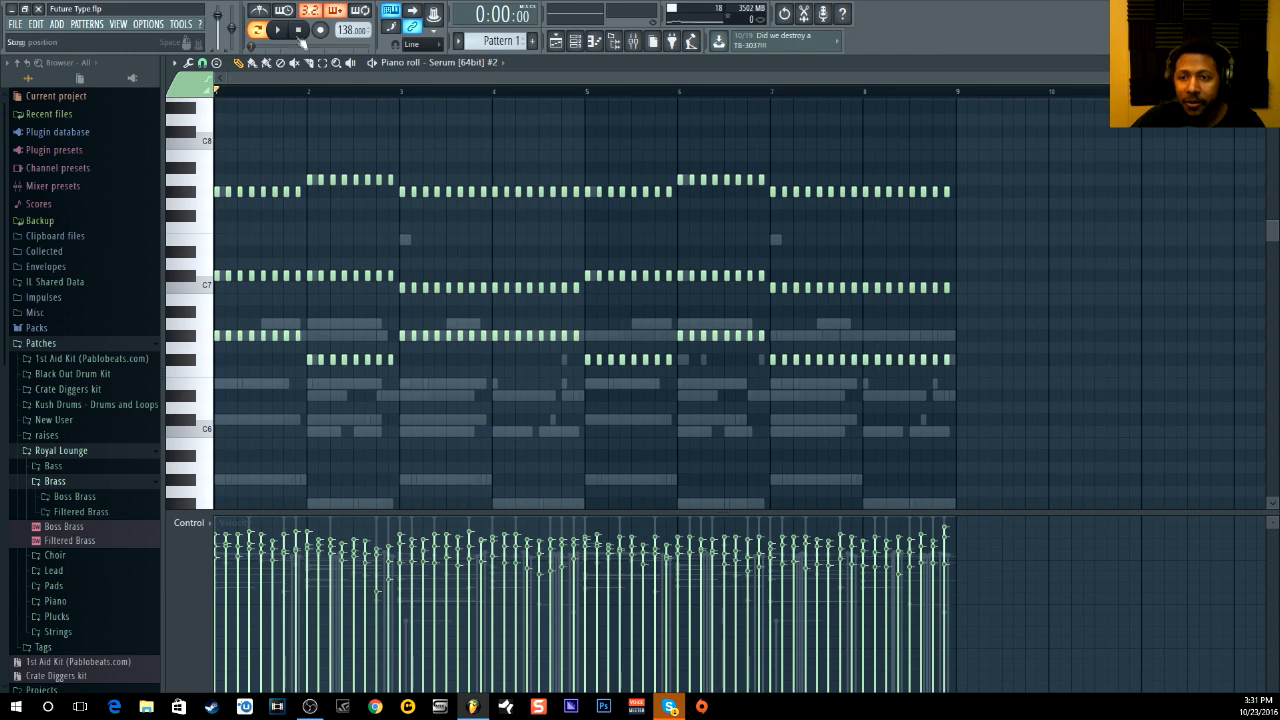
click(284, 33)
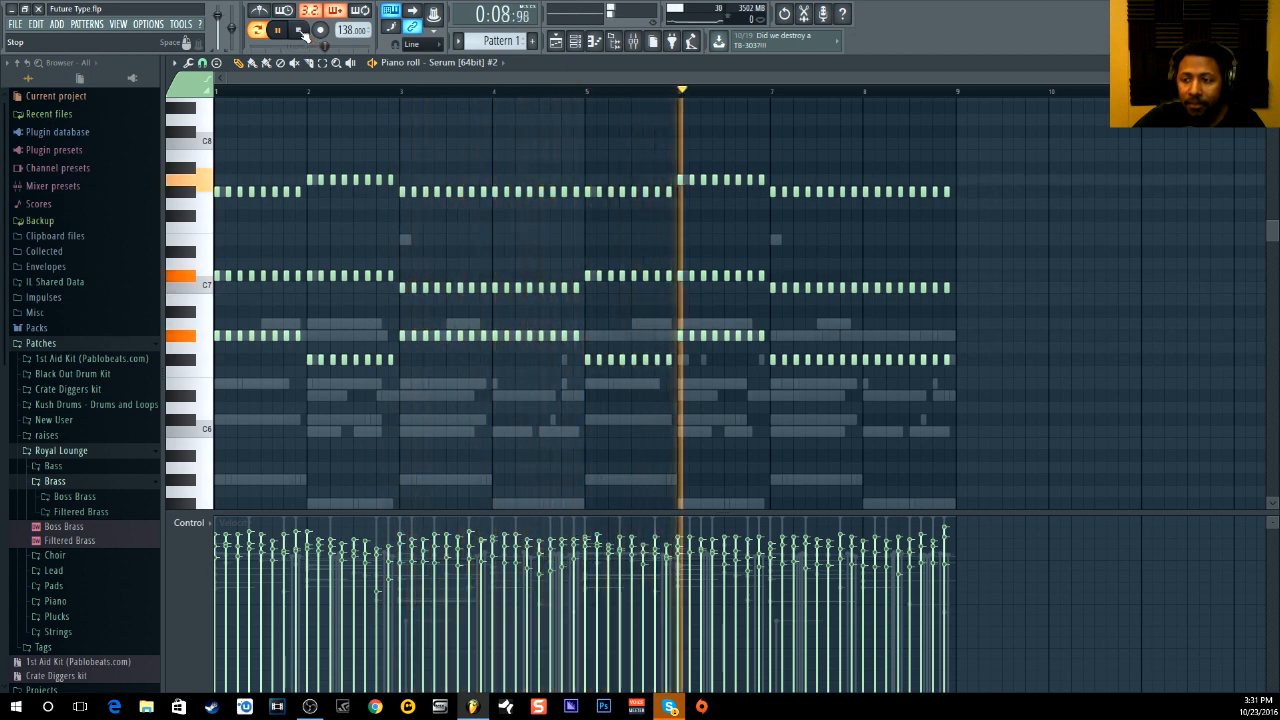
click(302, 32)
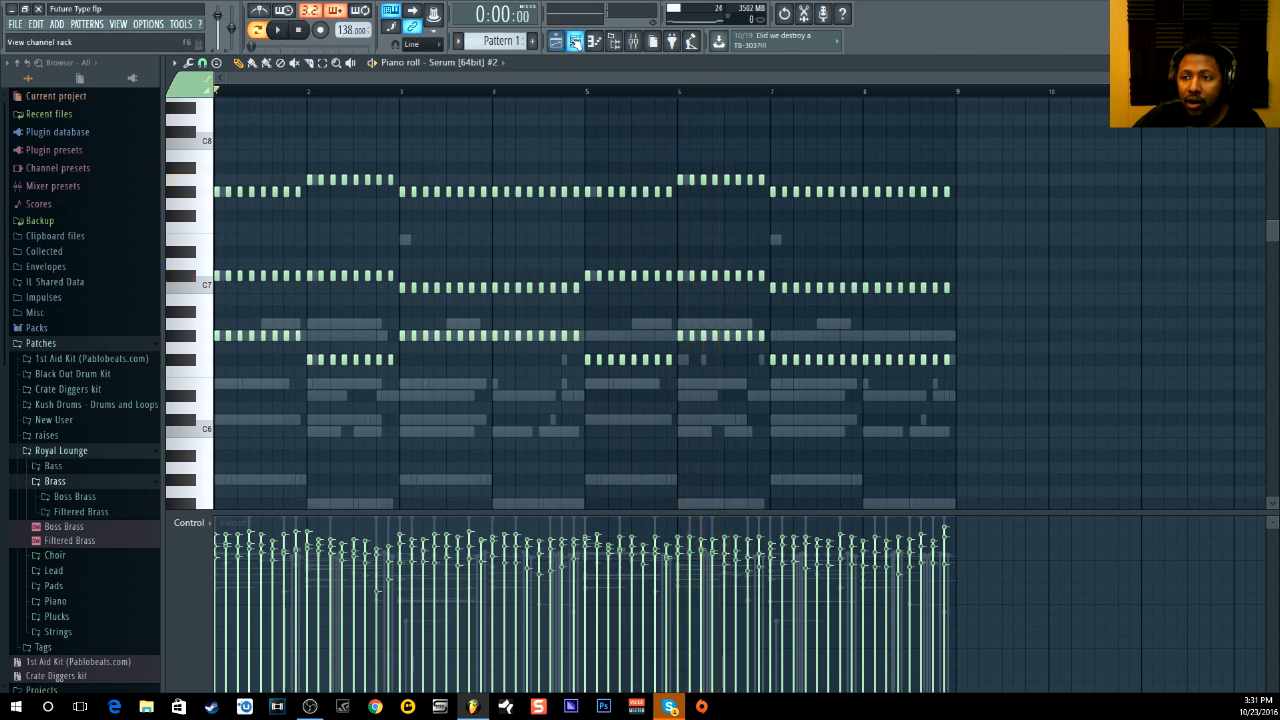
click(575, 41)
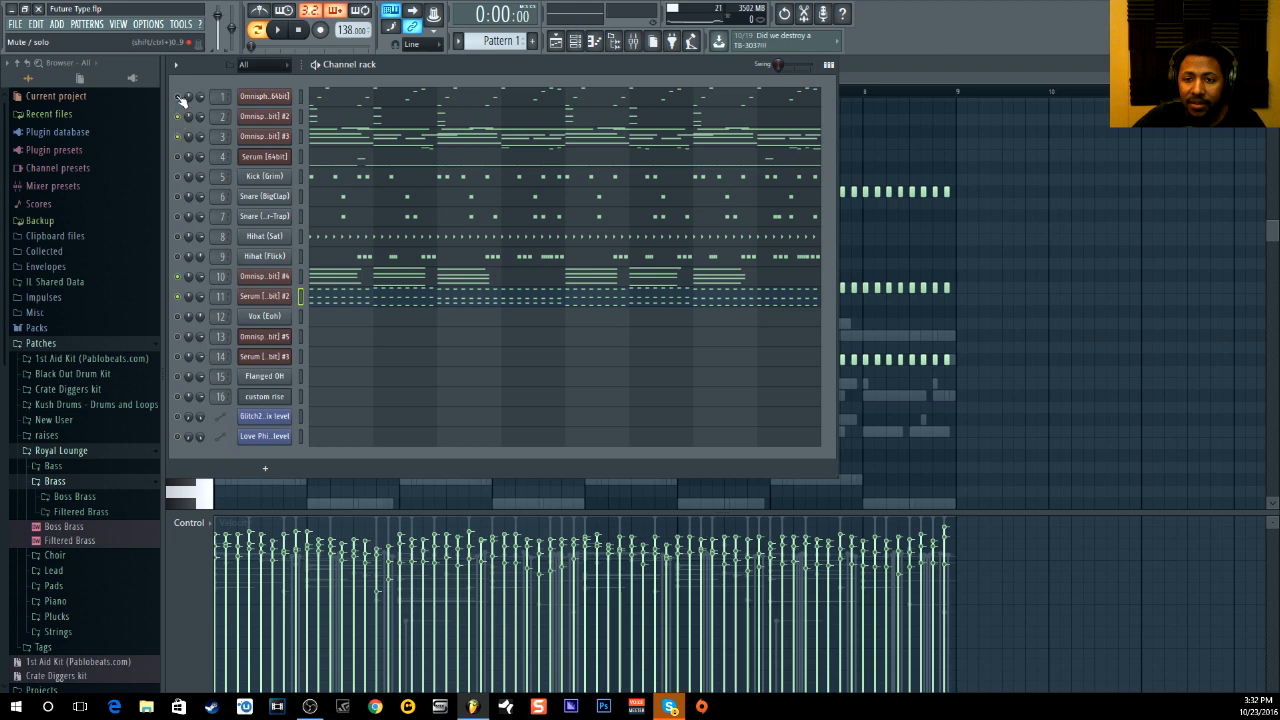
Play Pattern 1 with the enabled Omnisphere and Serum #2 channels, stop playback, and switch to Pattern 18.
click(280, 30)
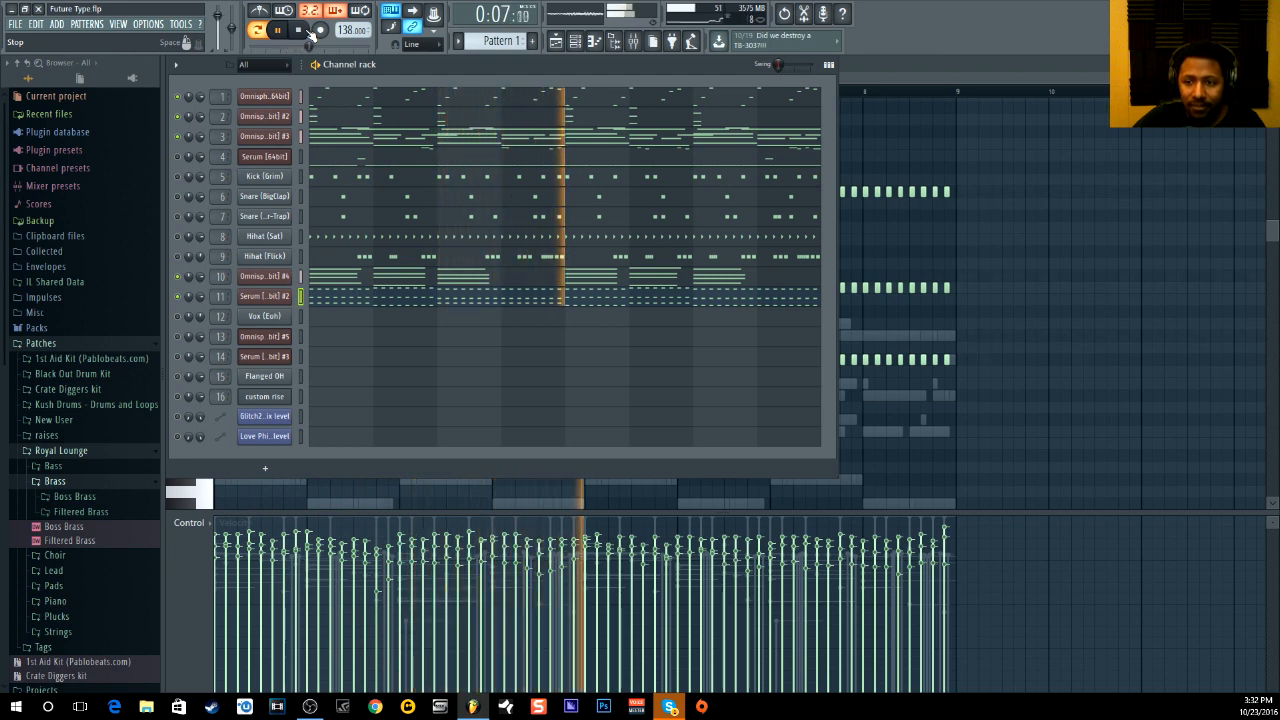
click(310, 31)
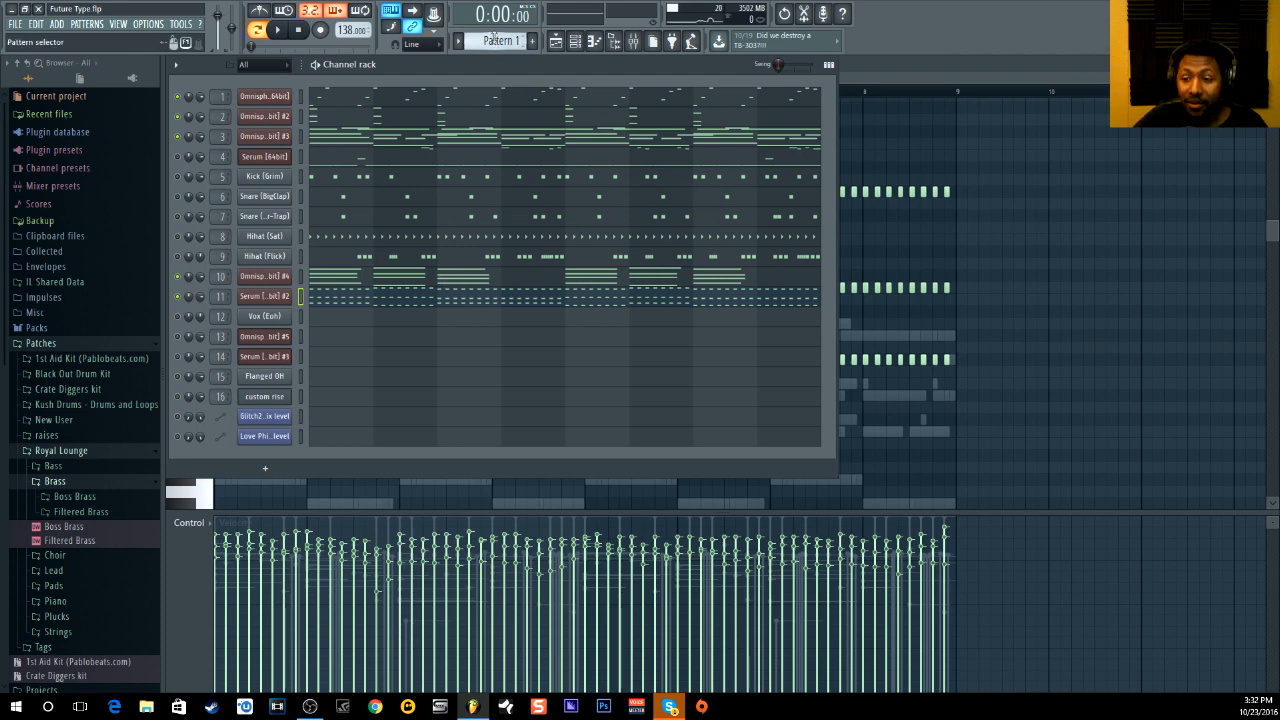
scroll(493, 38, down, 1)
scroll(493, 38, down, 4)
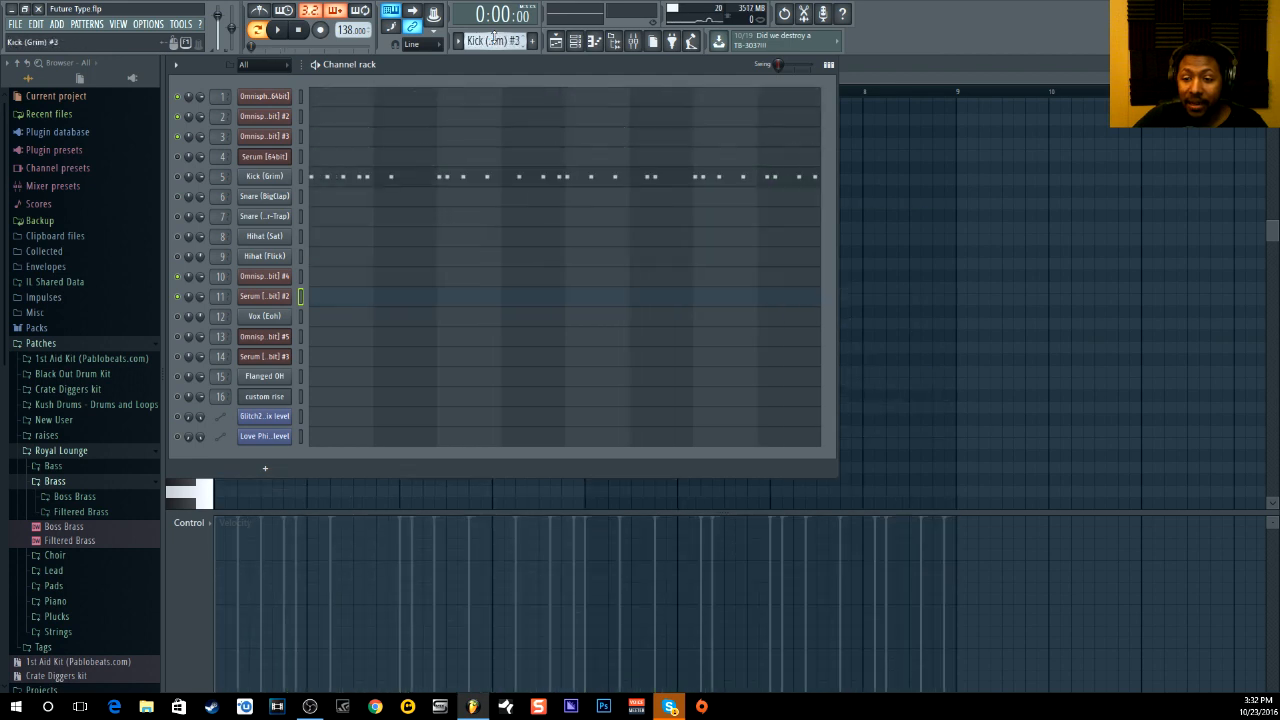
scroll(493, 38, down, 3)
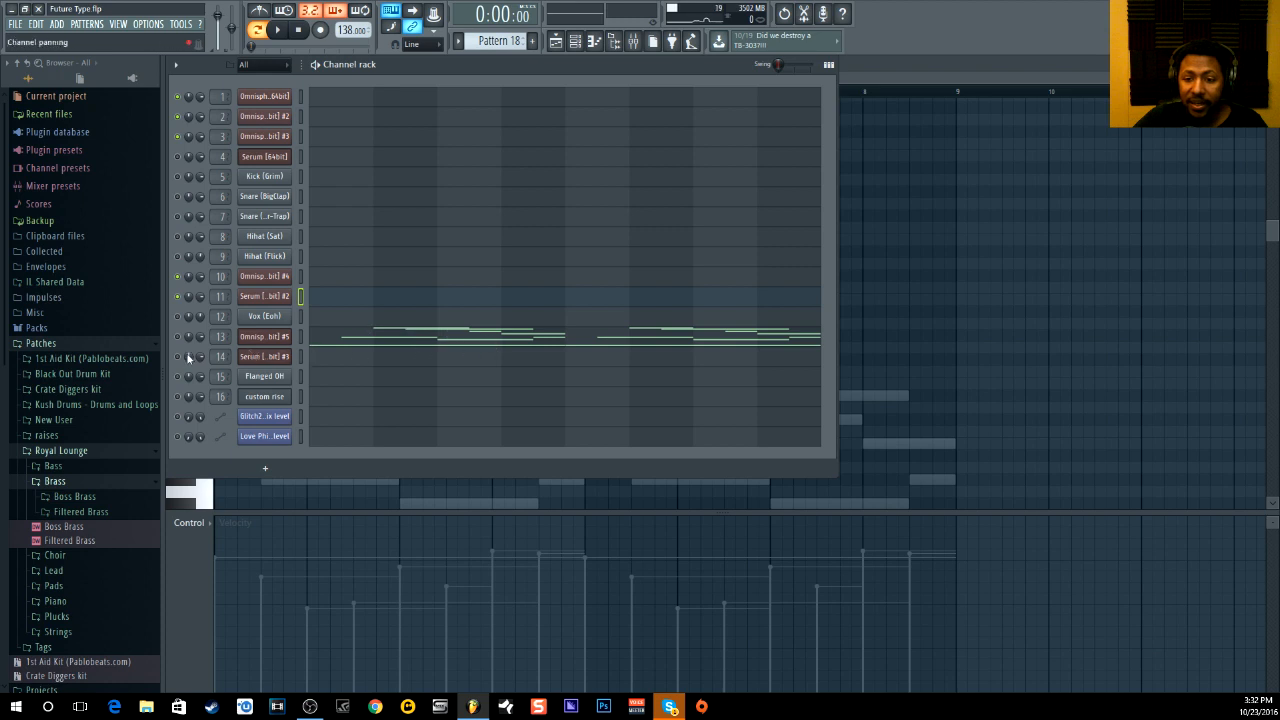
View the Omnisphere #5 patch, check where Pattern 18 sits in the playlist, and return to the channel rack.
click(285, 338)
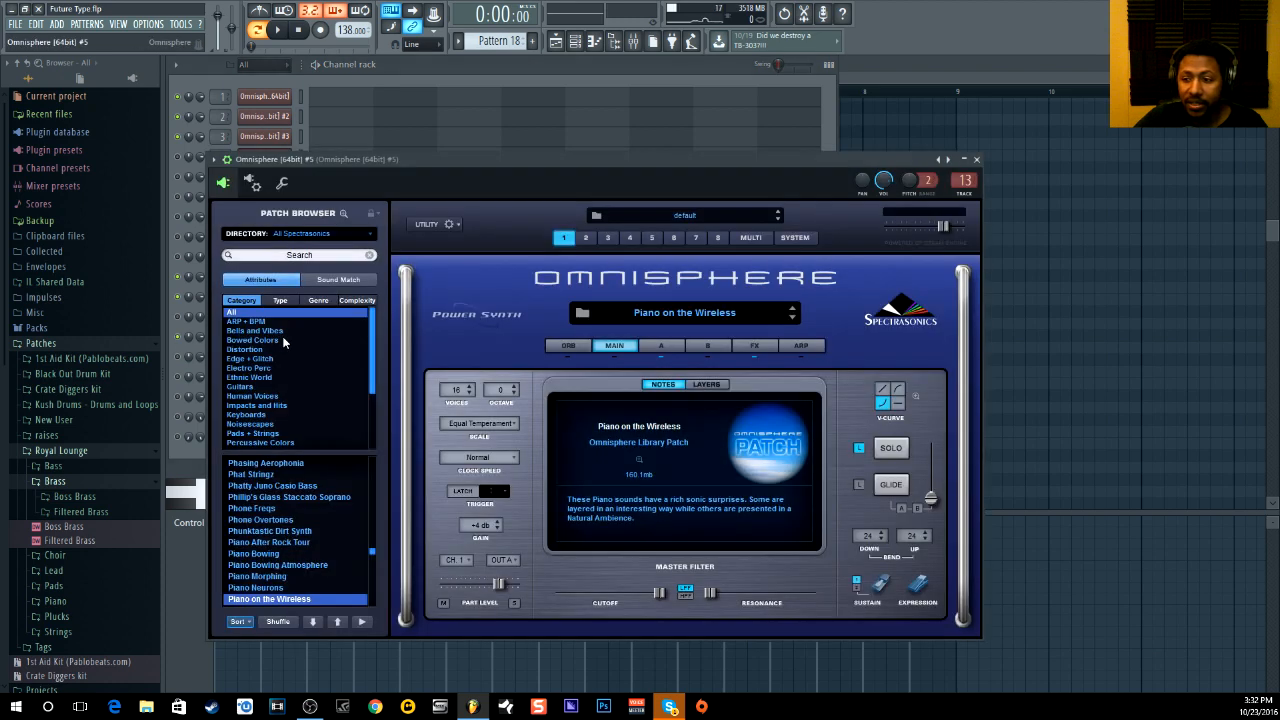
click(905, 65)
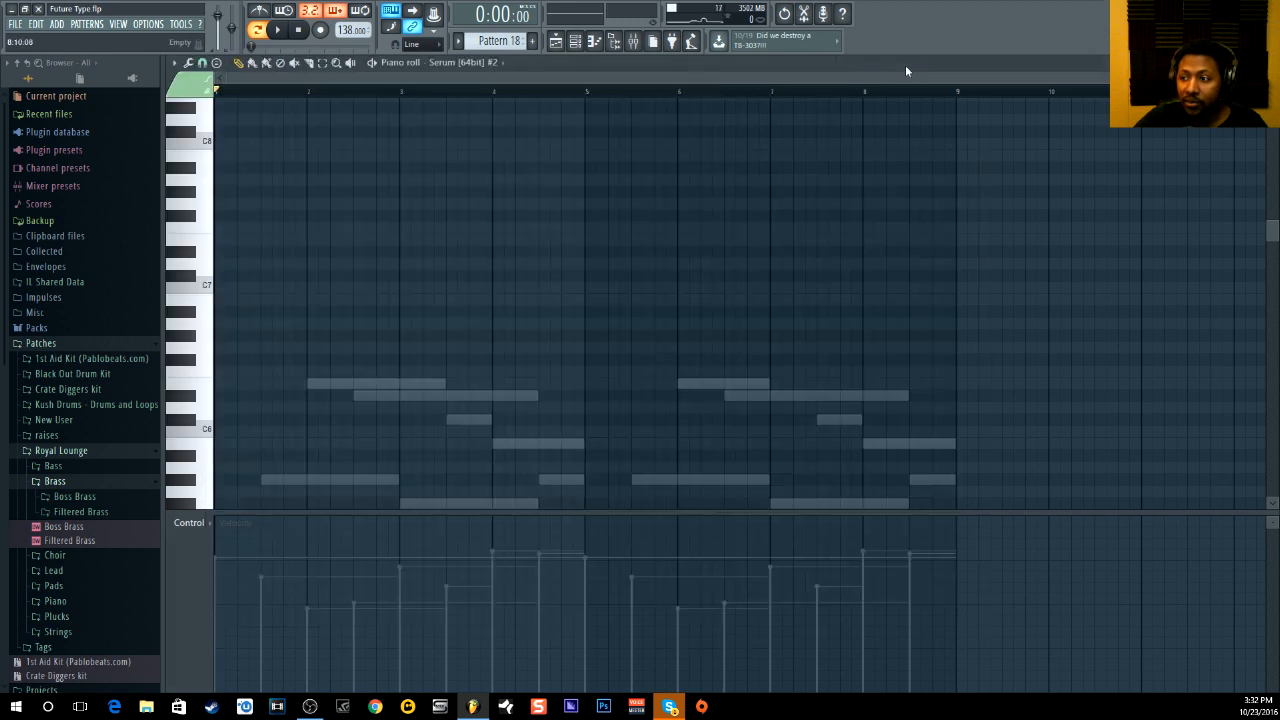
click(555, 43)
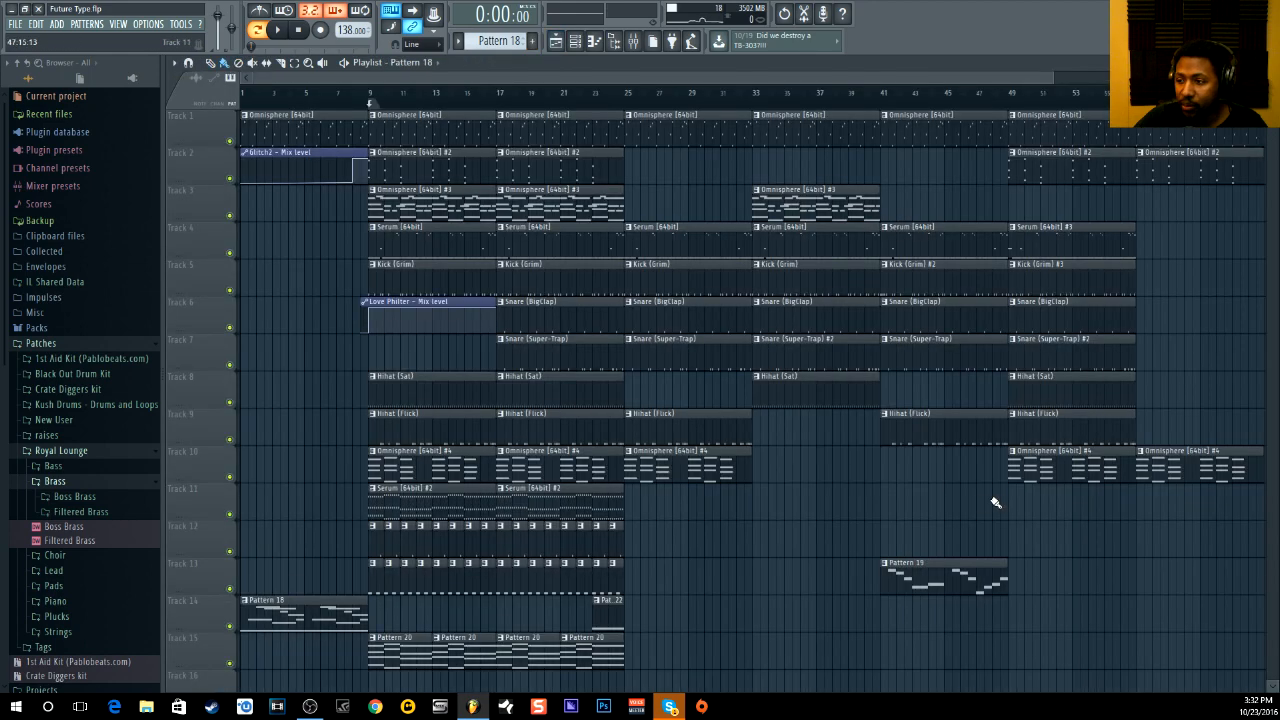
click(576, 43)
click(579, 45)
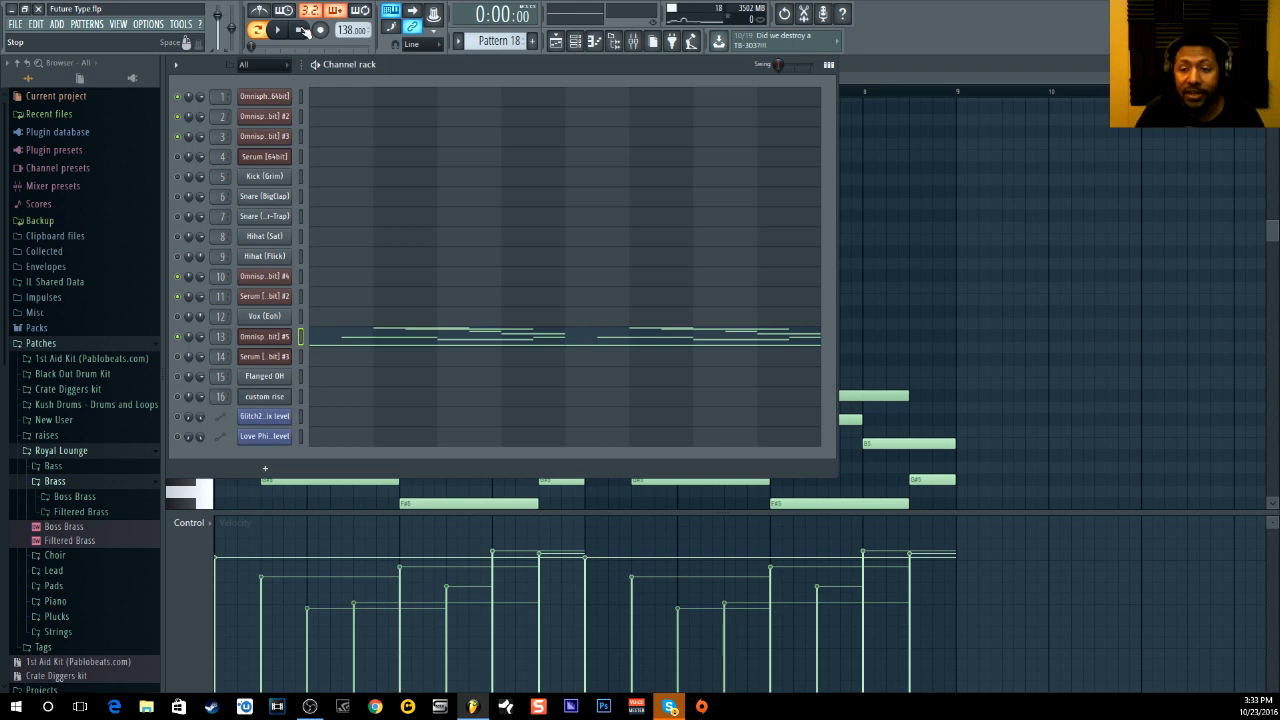
Recheck the Omnisphere #5 patch, then examine the Fruity parametric EQ 2 curve on its mixer track.
click(281, 336)
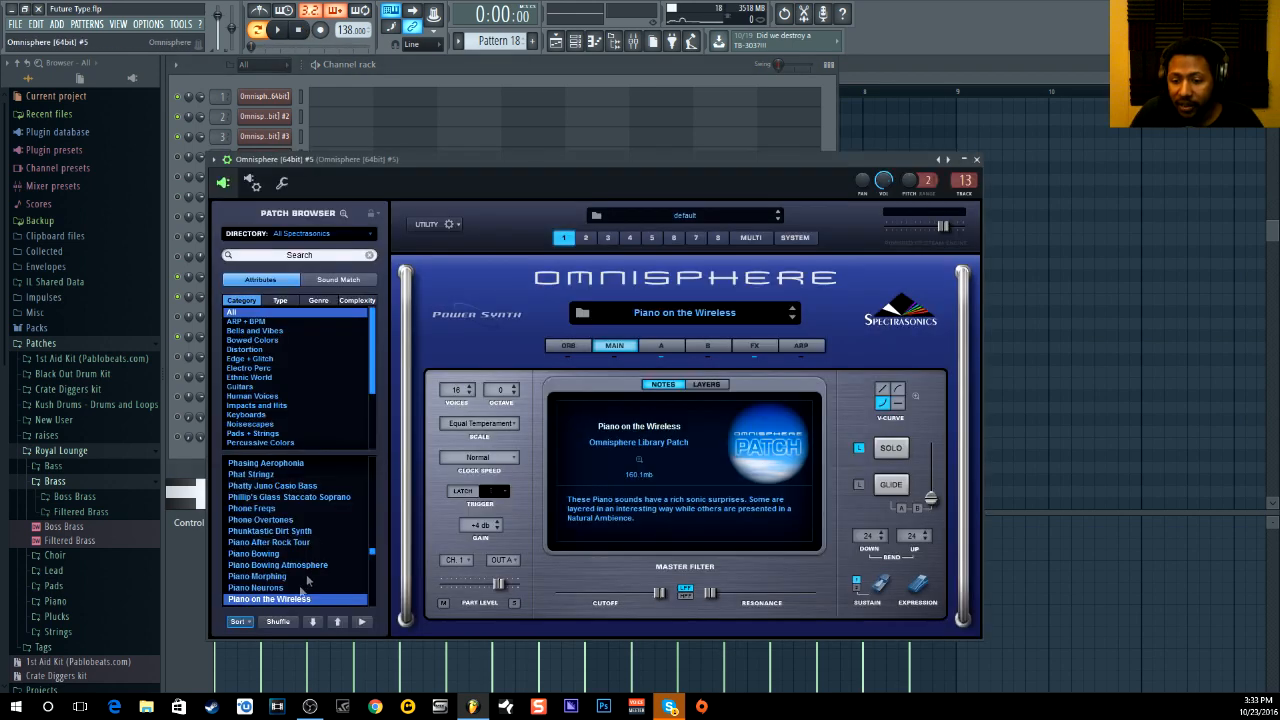
click(977, 160)
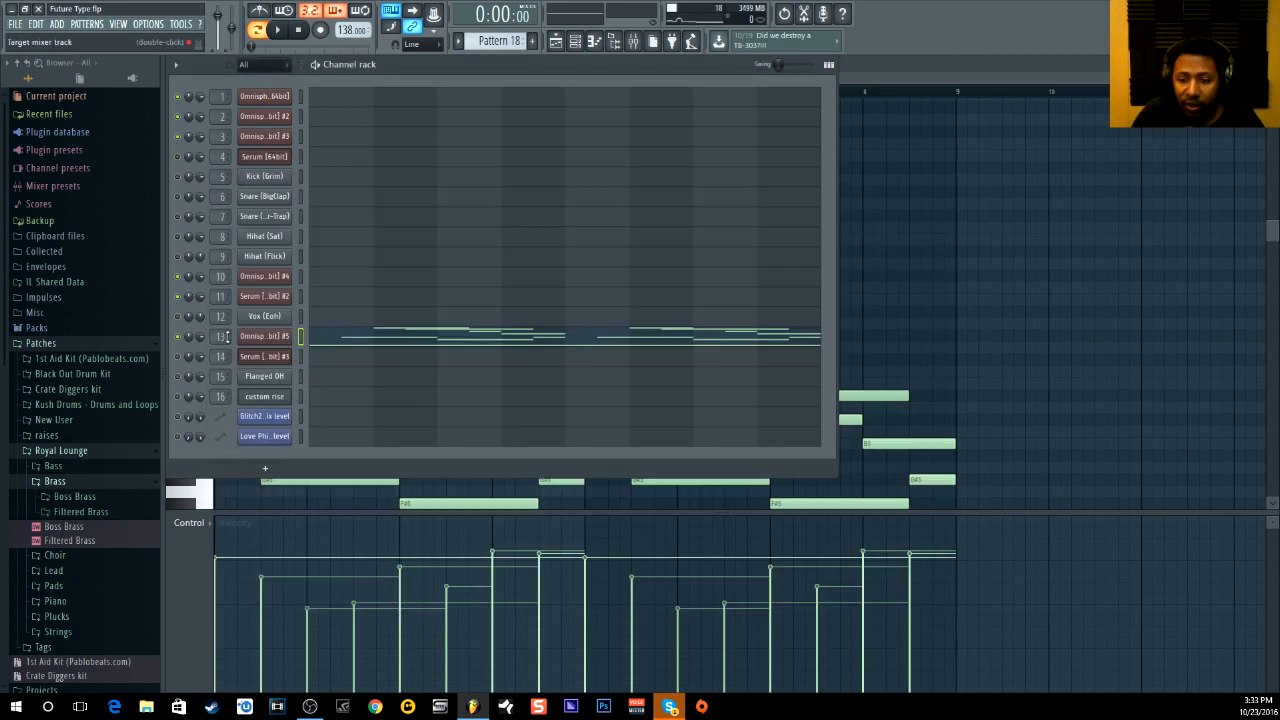
double_click(265, 468)
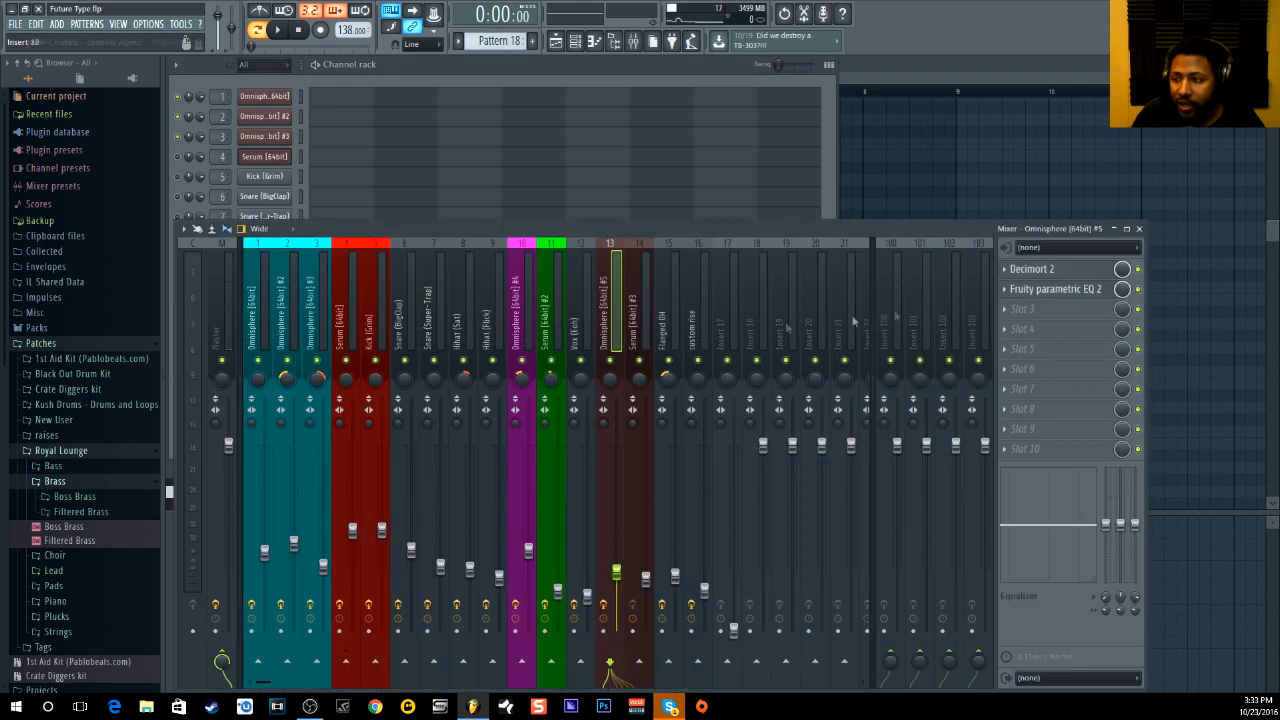
click(1058, 289)
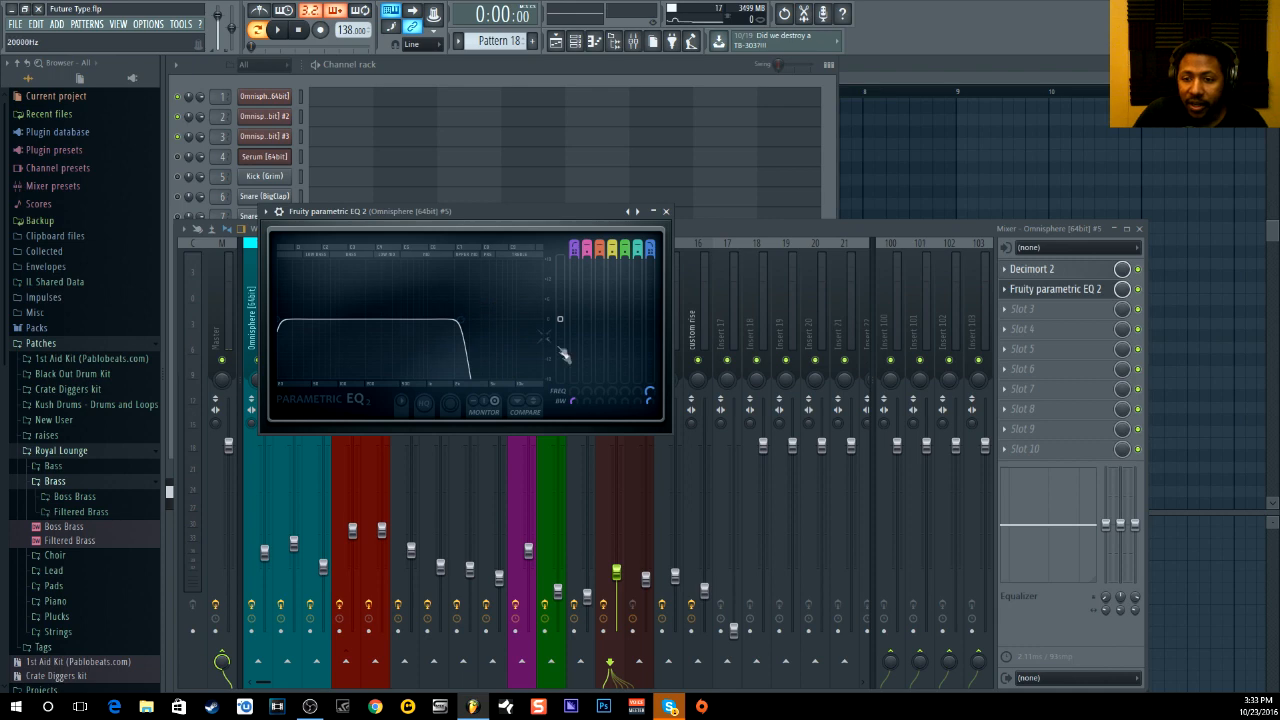
click(464, 68)
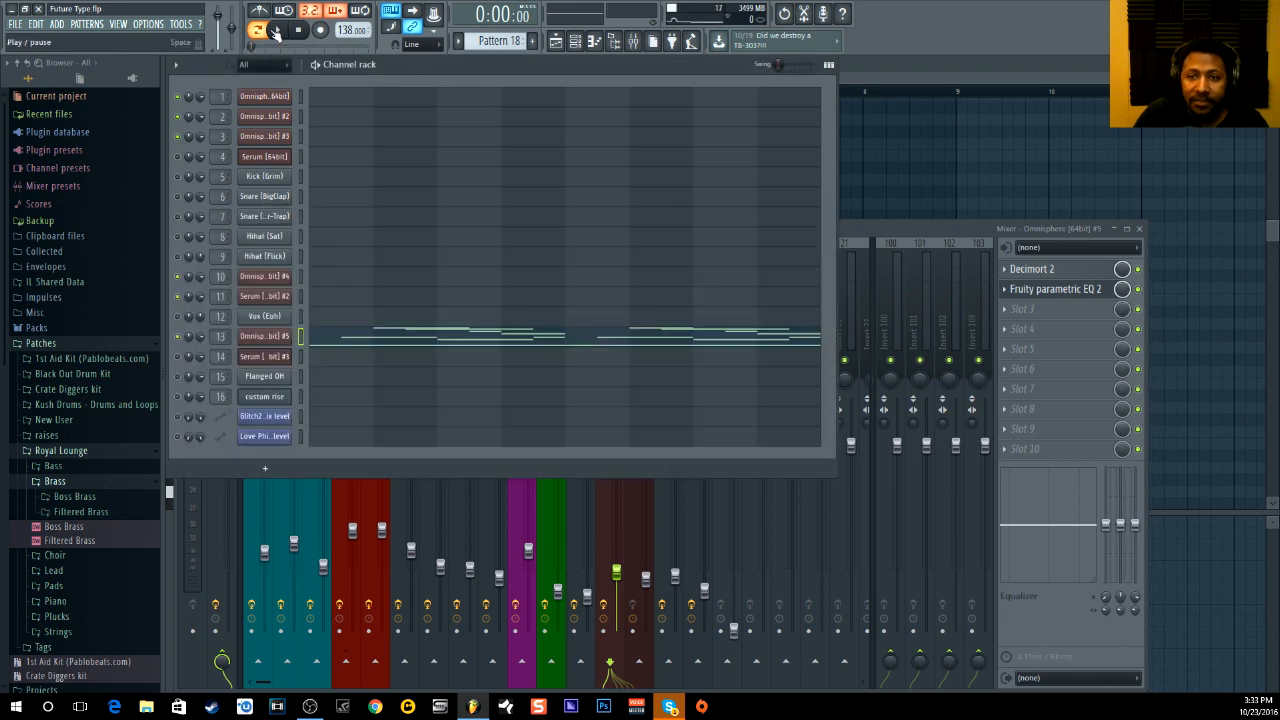
Audition the Omnisphere #5 part of Pattern 18 in two short playbacks.
click(279, 33)
click(298, 32)
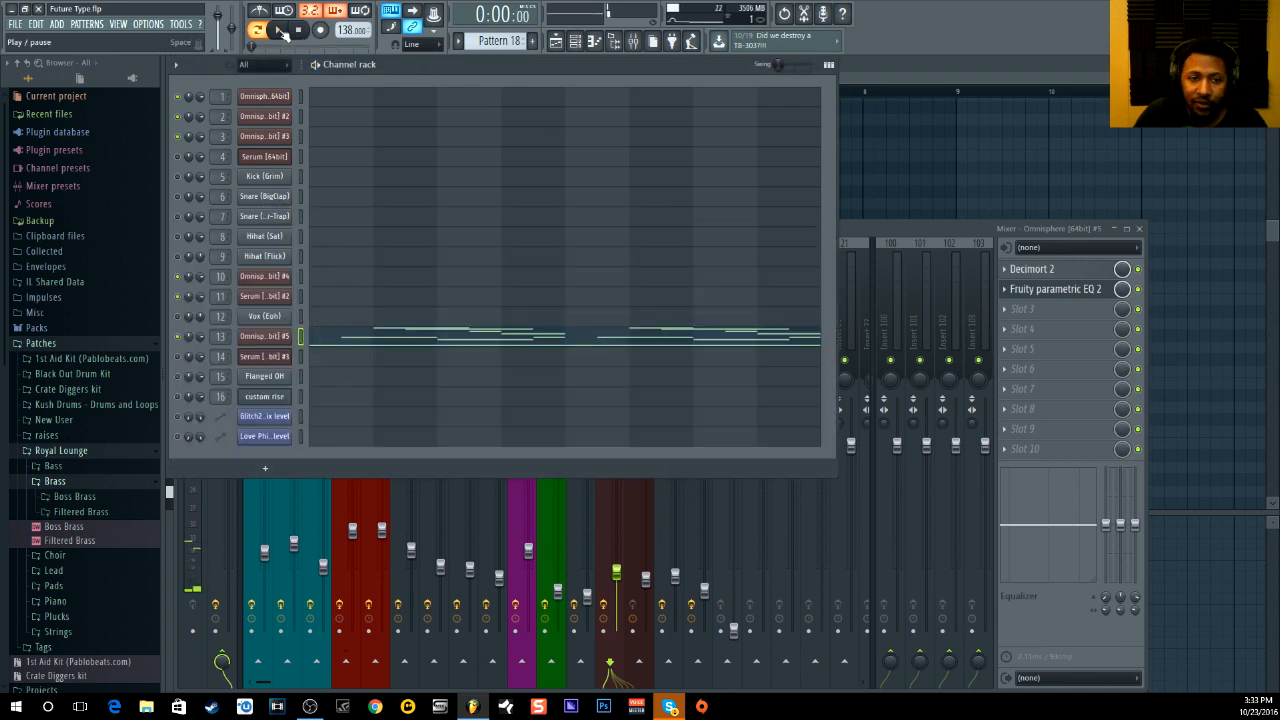
click(281, 33)
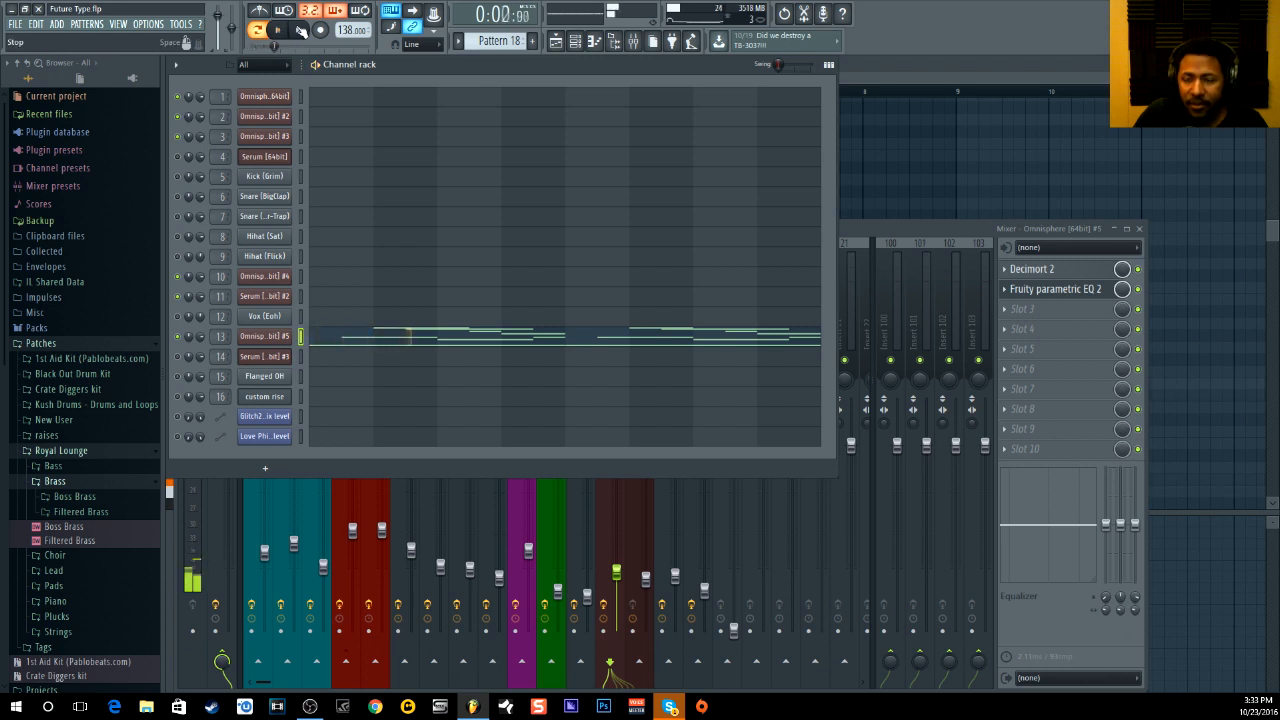
click(300, 31)
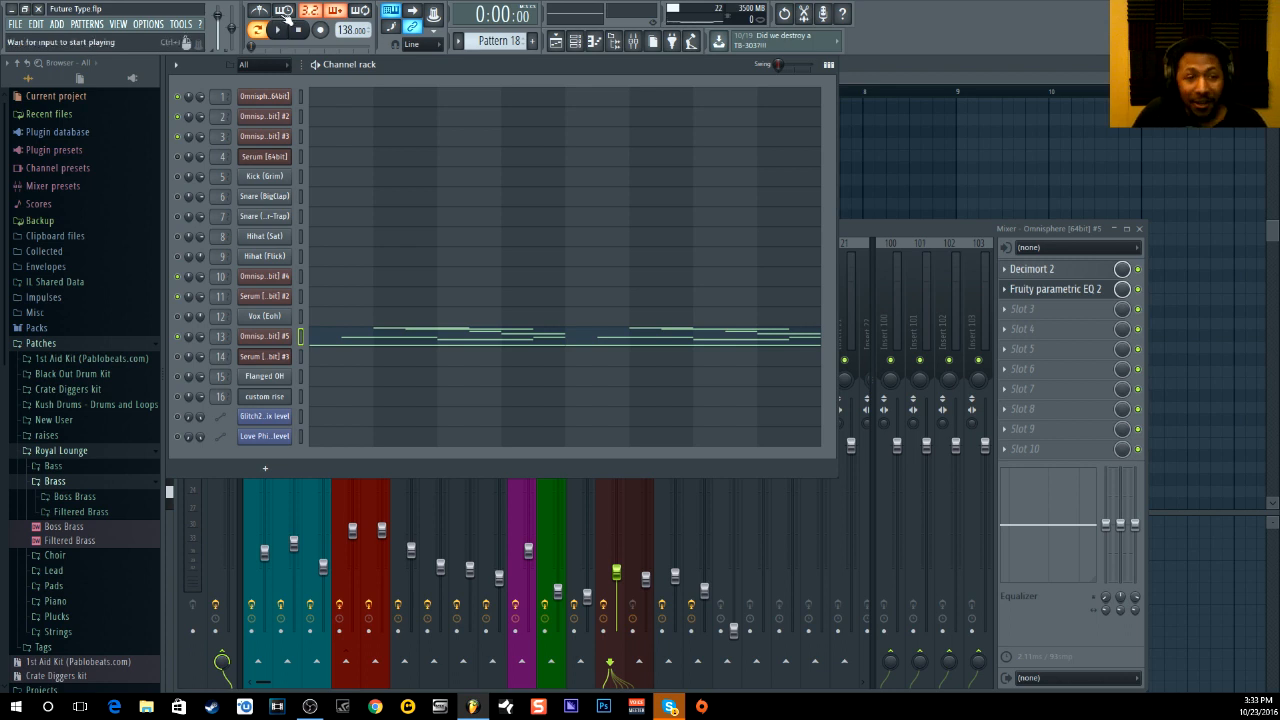
Play Pattern 18 while viewing the Omnisphere #5 notes in the piano roll, then stop and return to the channel rack.
click(286, 32)
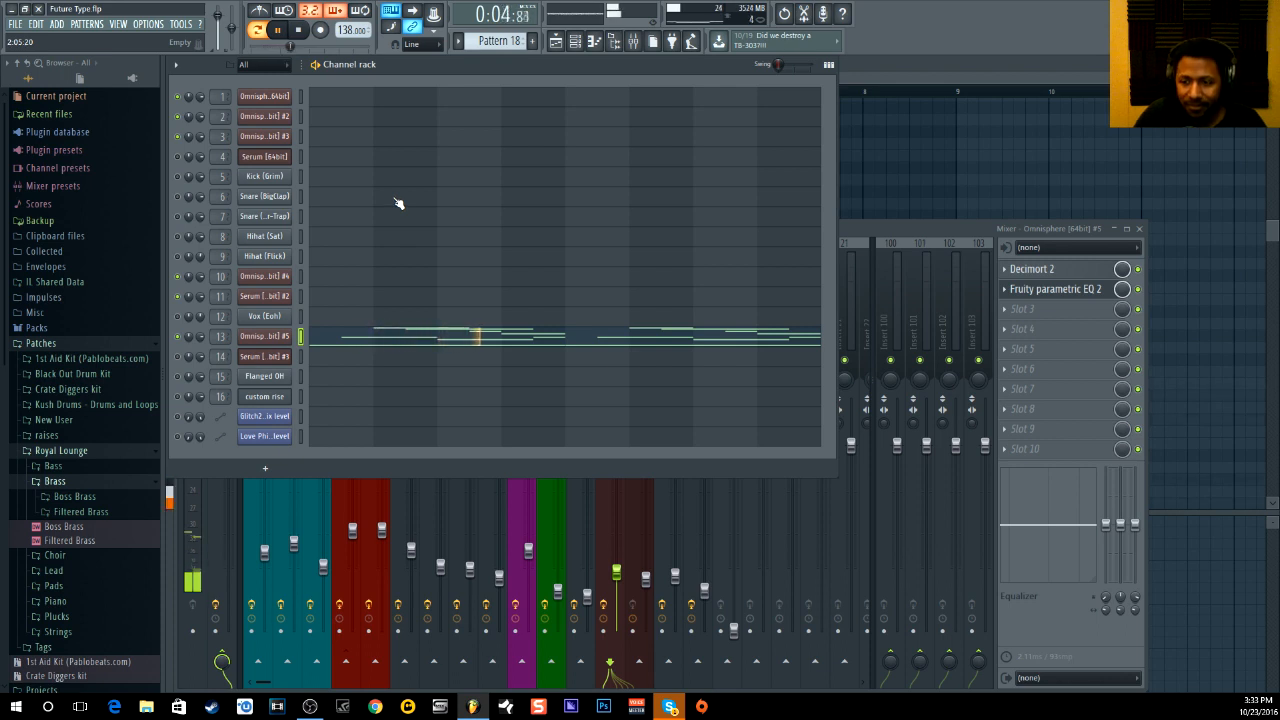
click(471, 341)
scroll(471, 341, down, 3)
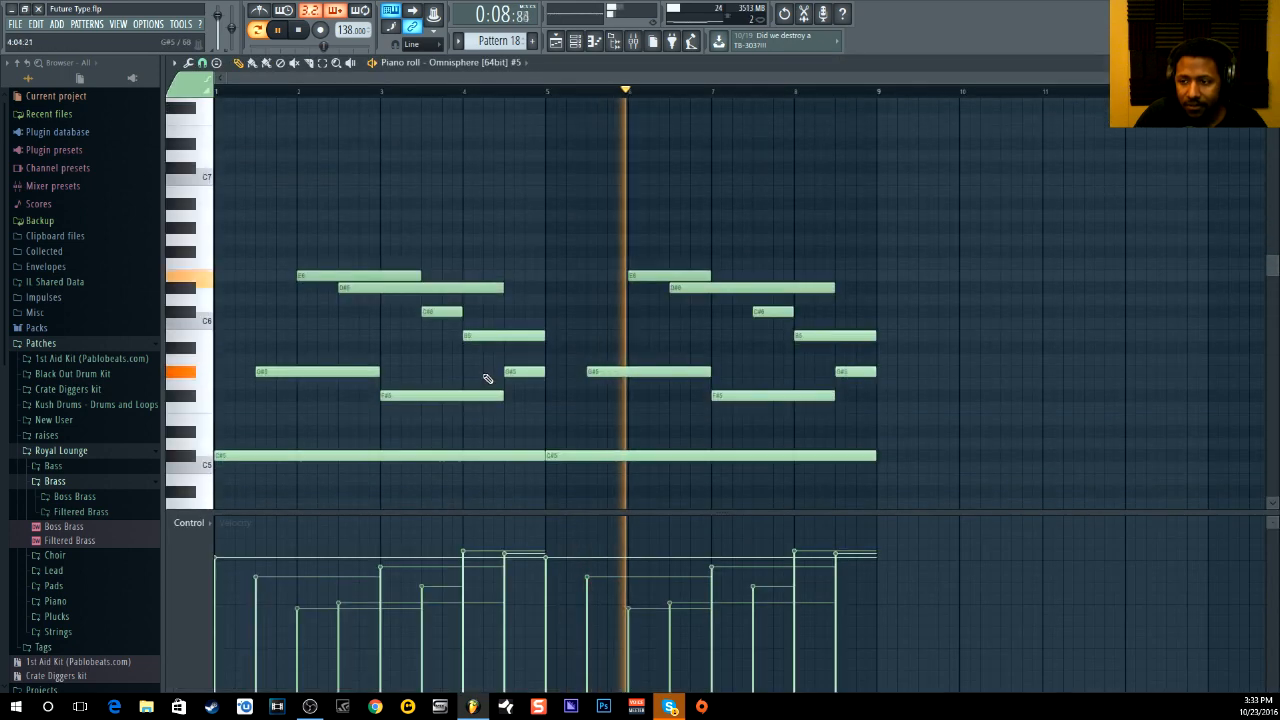
click(310, 30)
click(575, 40)
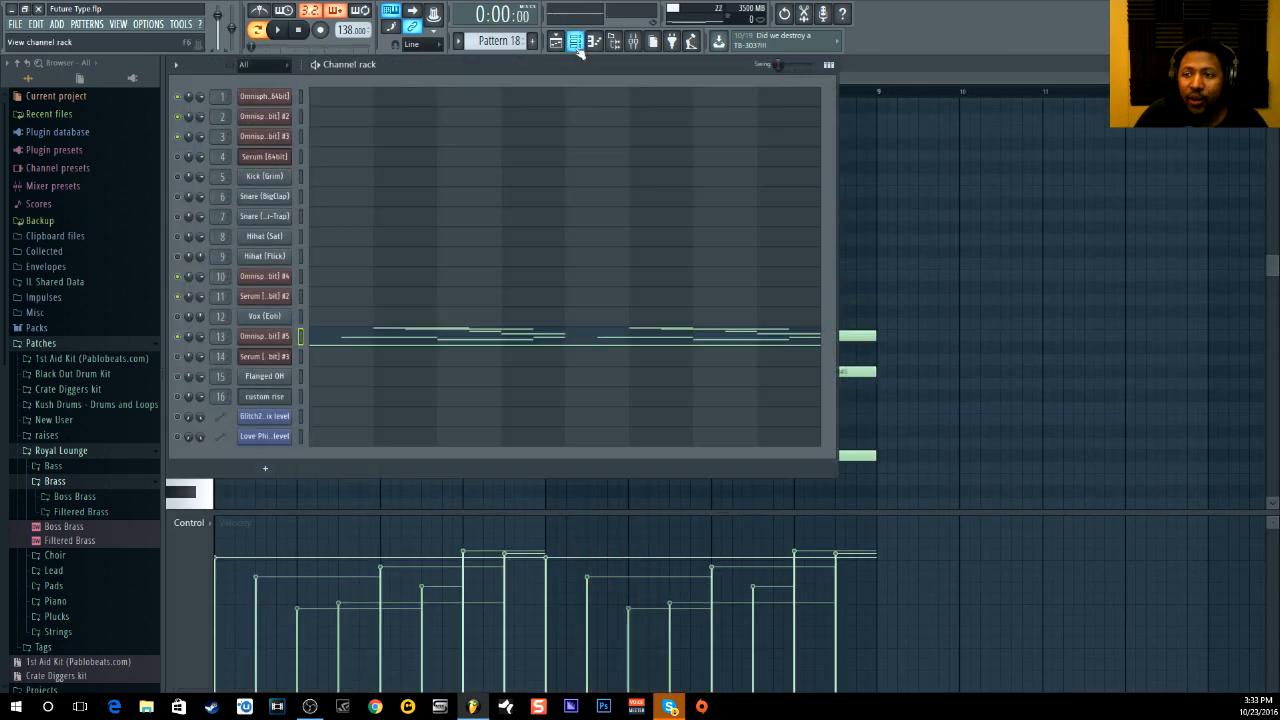
Play the start of the song from the playlist, stop it, and return to the channel rack.
click(556, 40)
click(278, 30)
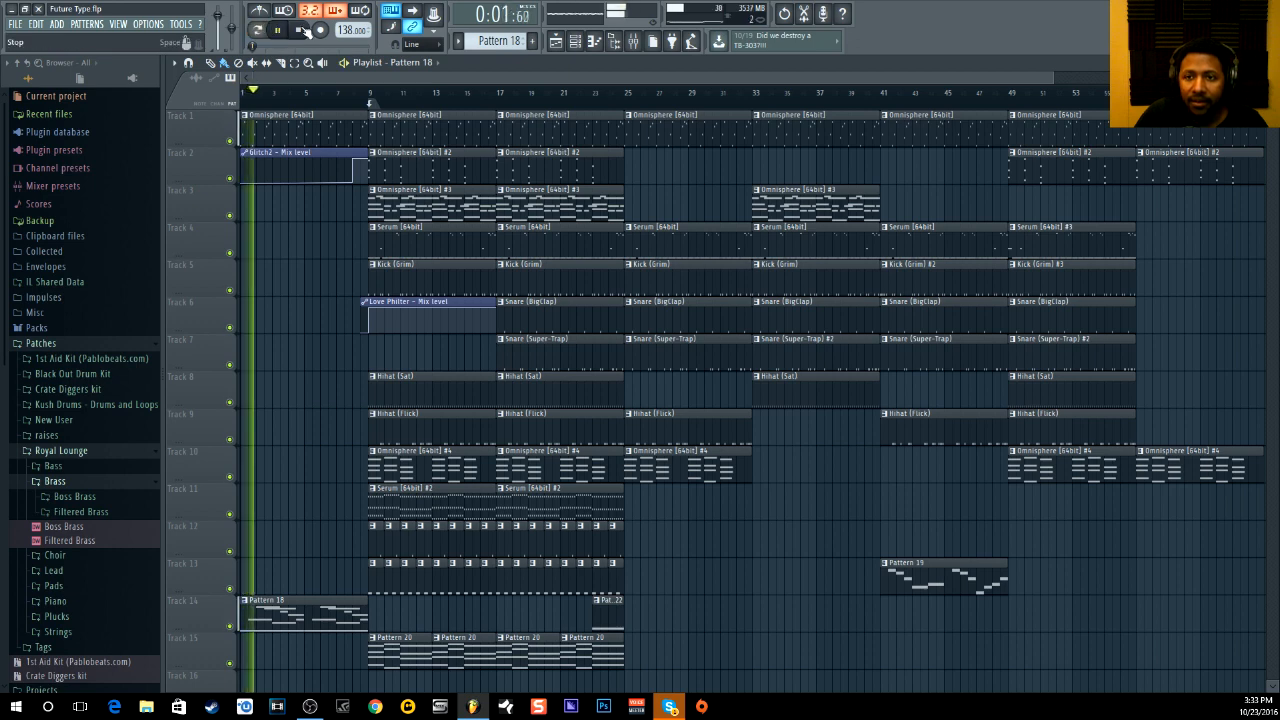
click(300, 30)
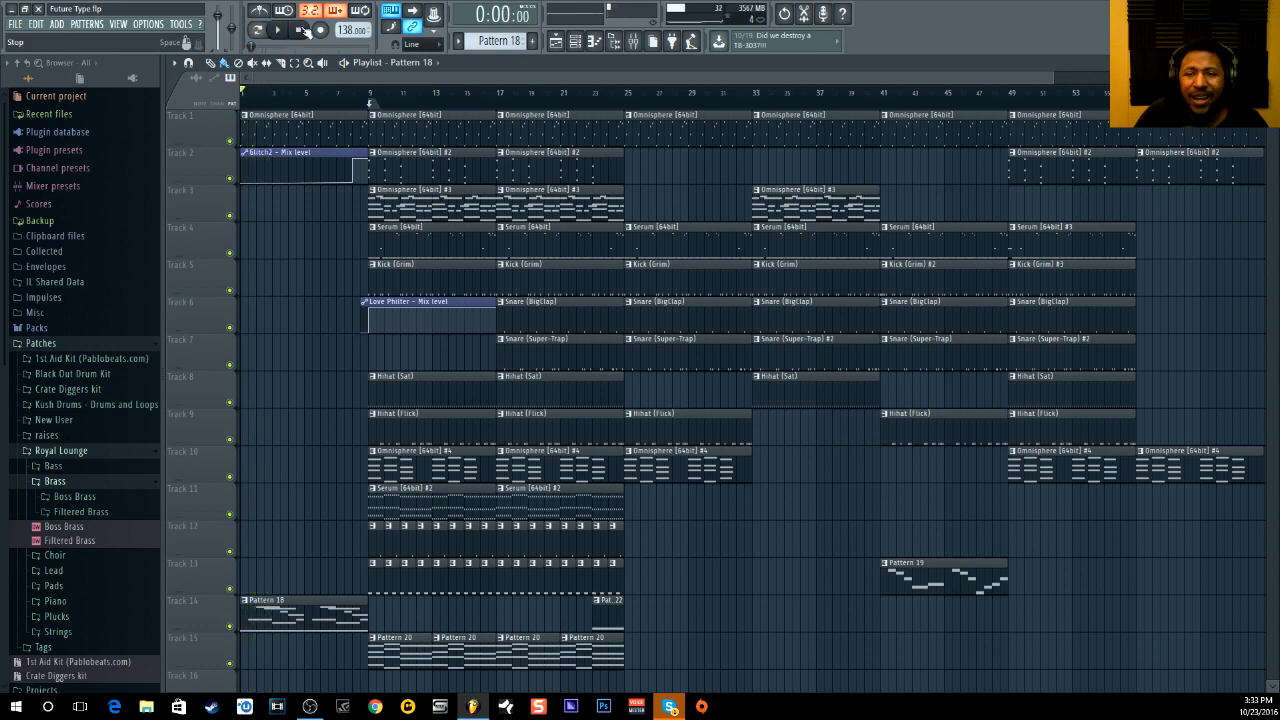
click(578, 42)
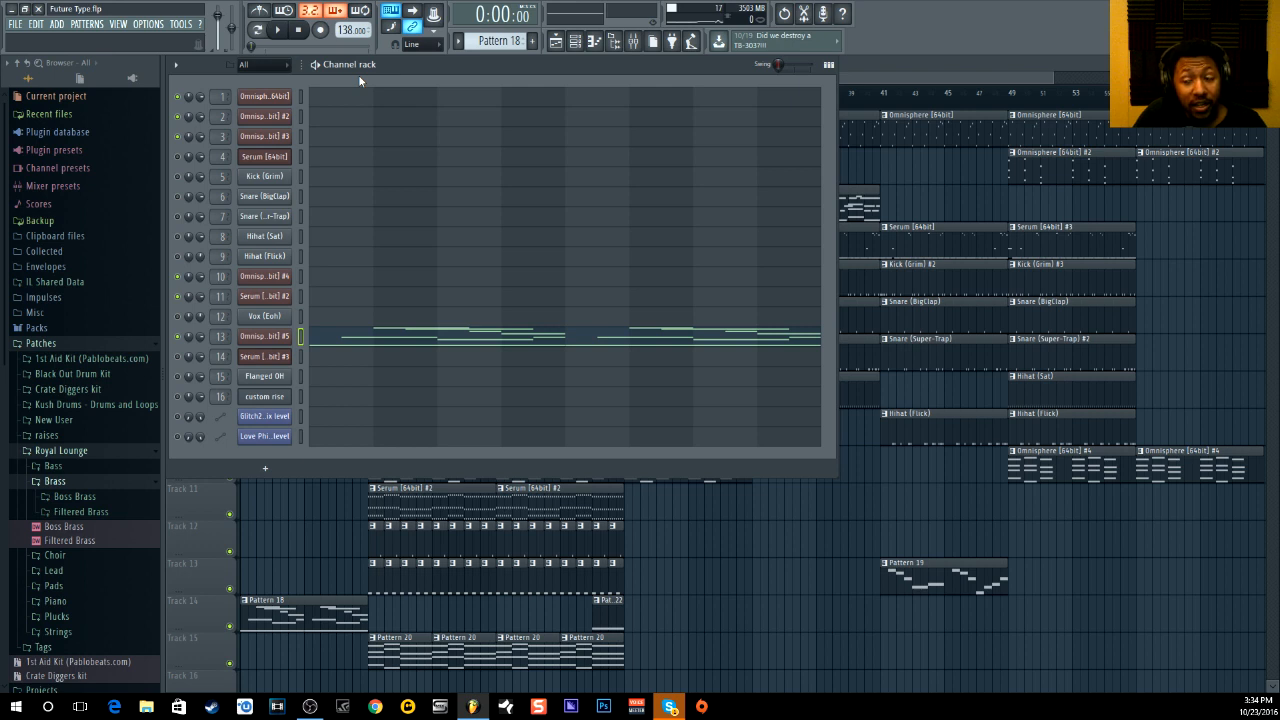
Switch to Pattern 20, view the preset loaded in Serum #3, and close the instrument window.
scroll(500, 42, down, 2)
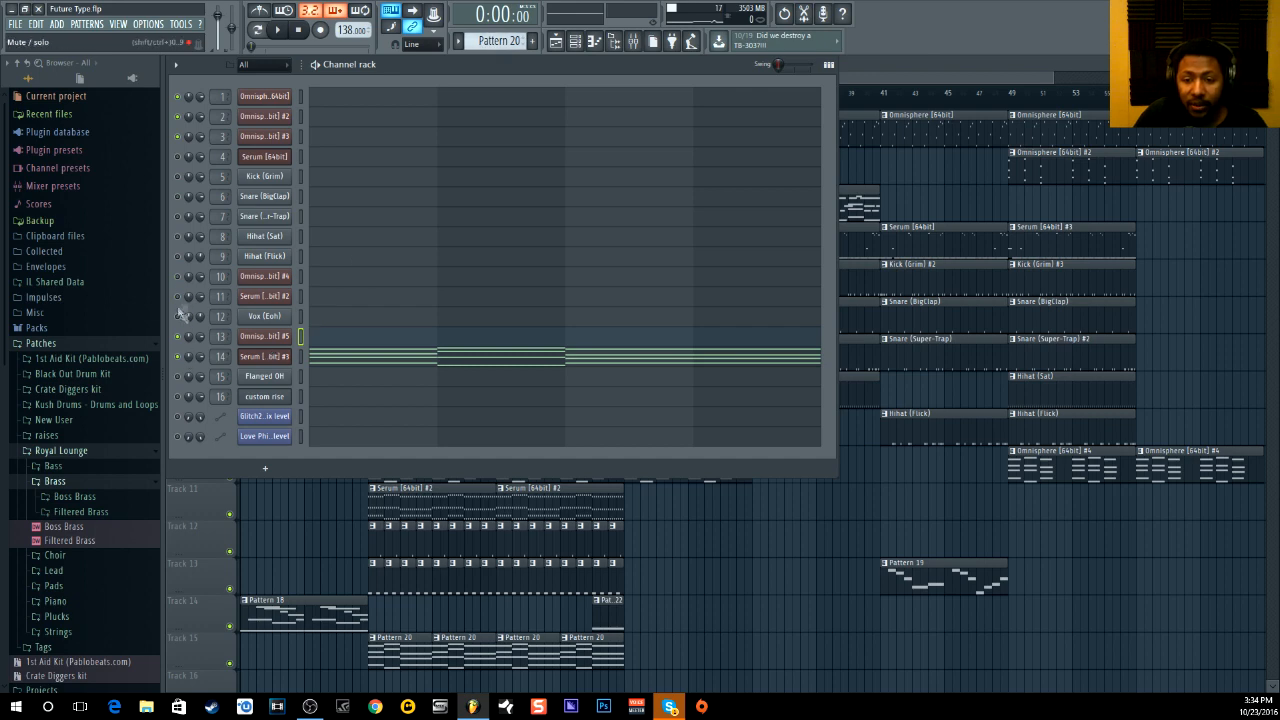
click(270, 357)
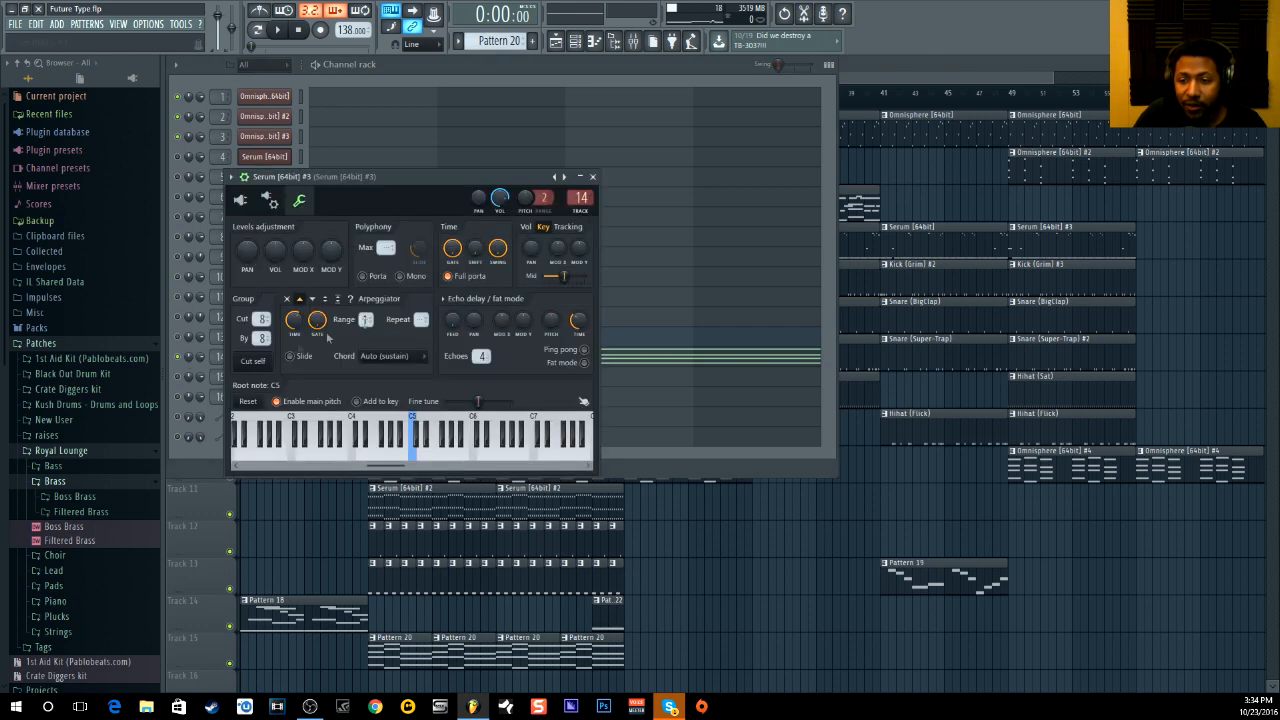
click(240, 200)
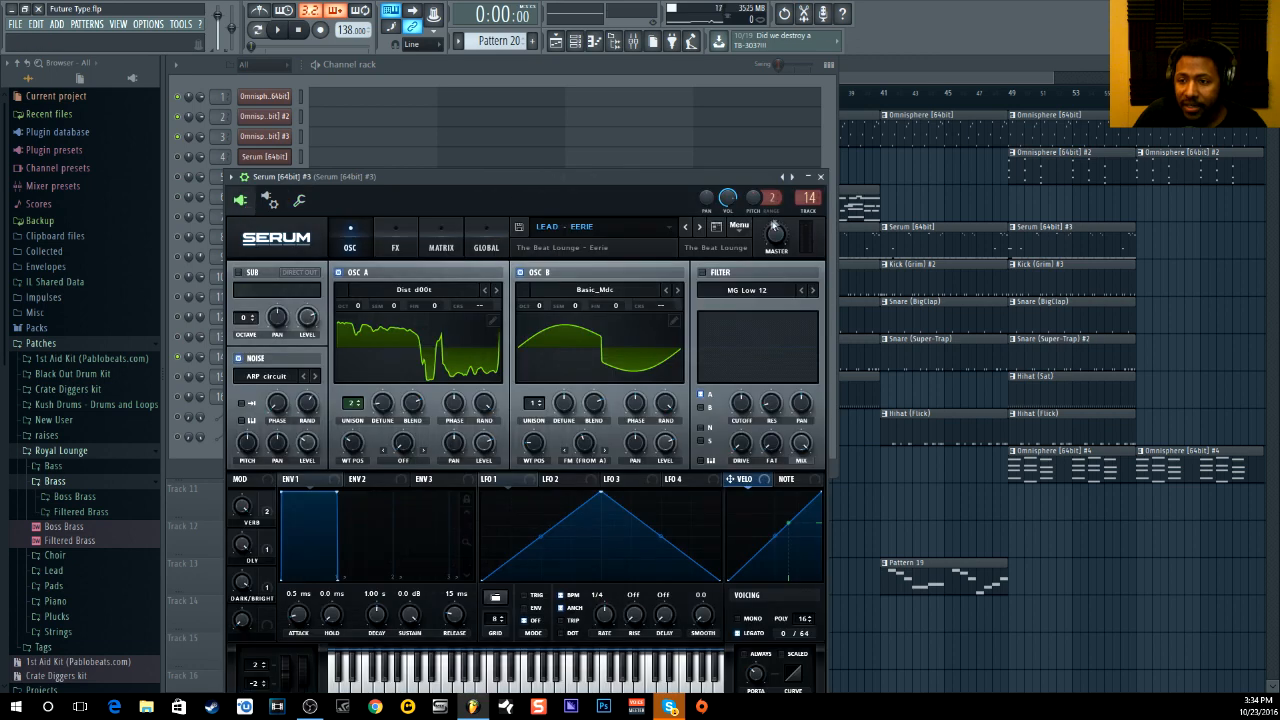
click(821, 176)
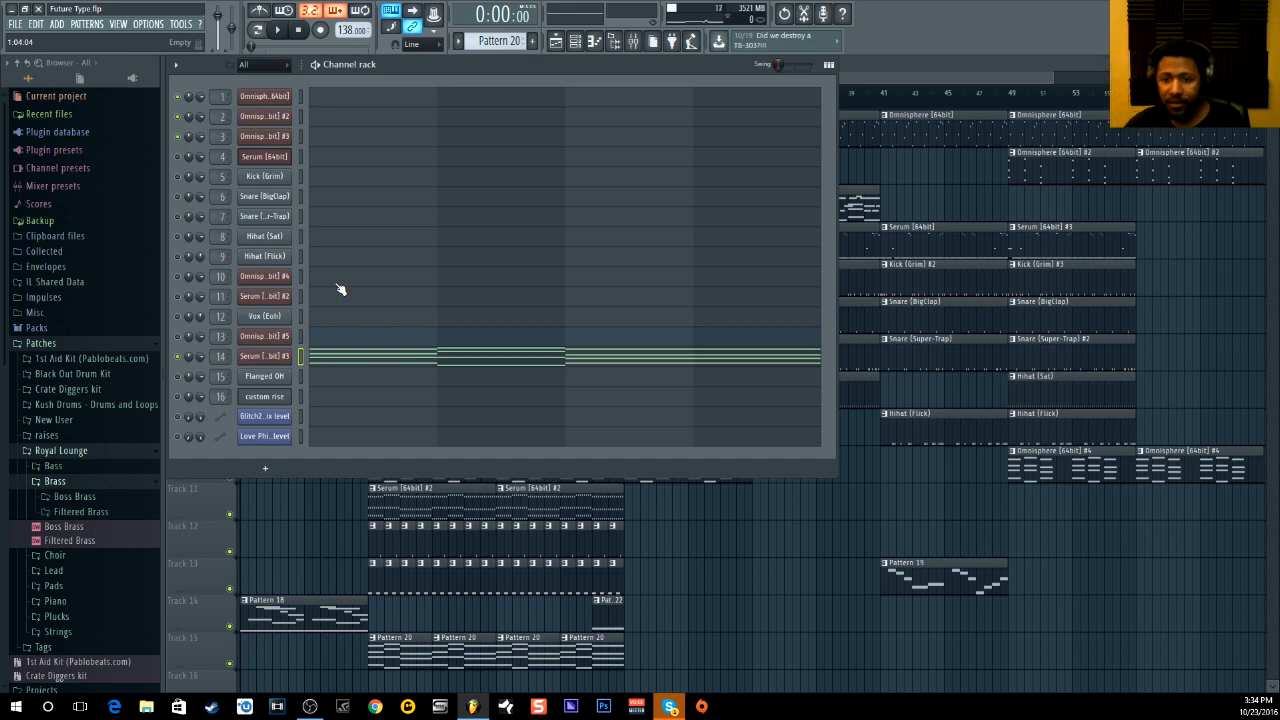
Reopen Serum #3 and examine its arpeggiator settings, then return to the channel rack.
click(260, 356)
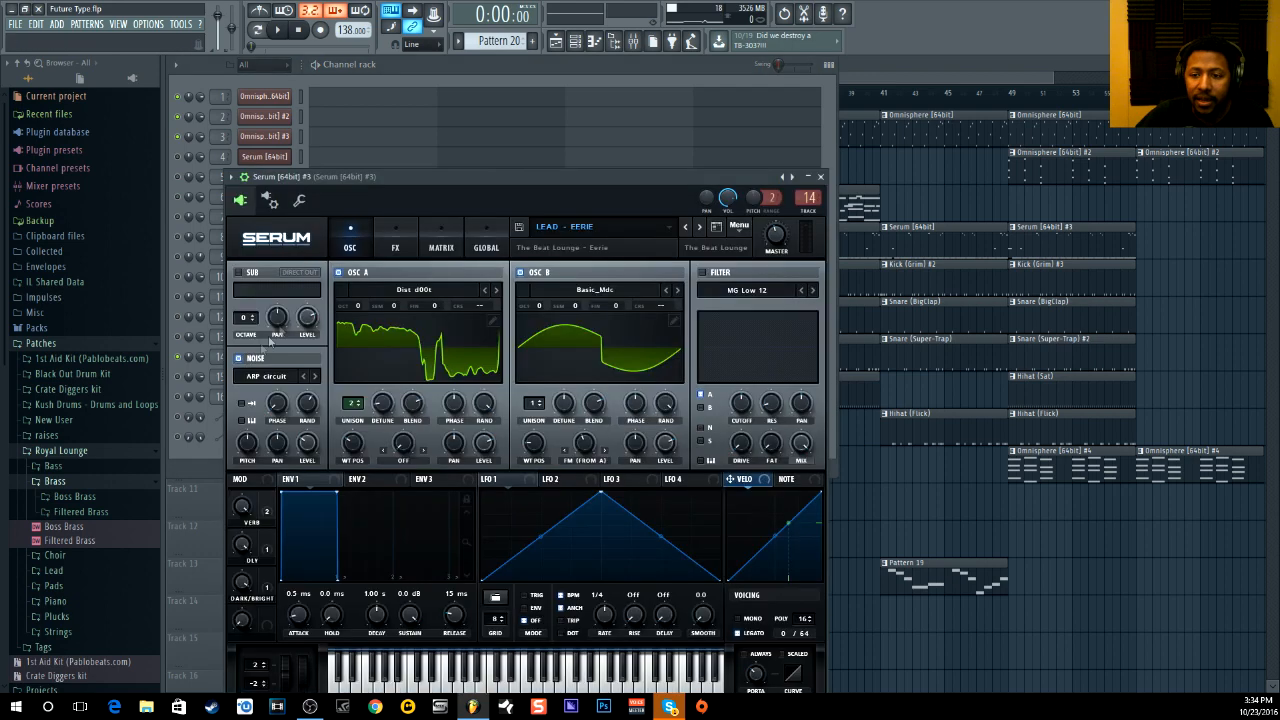
click(299, 201)
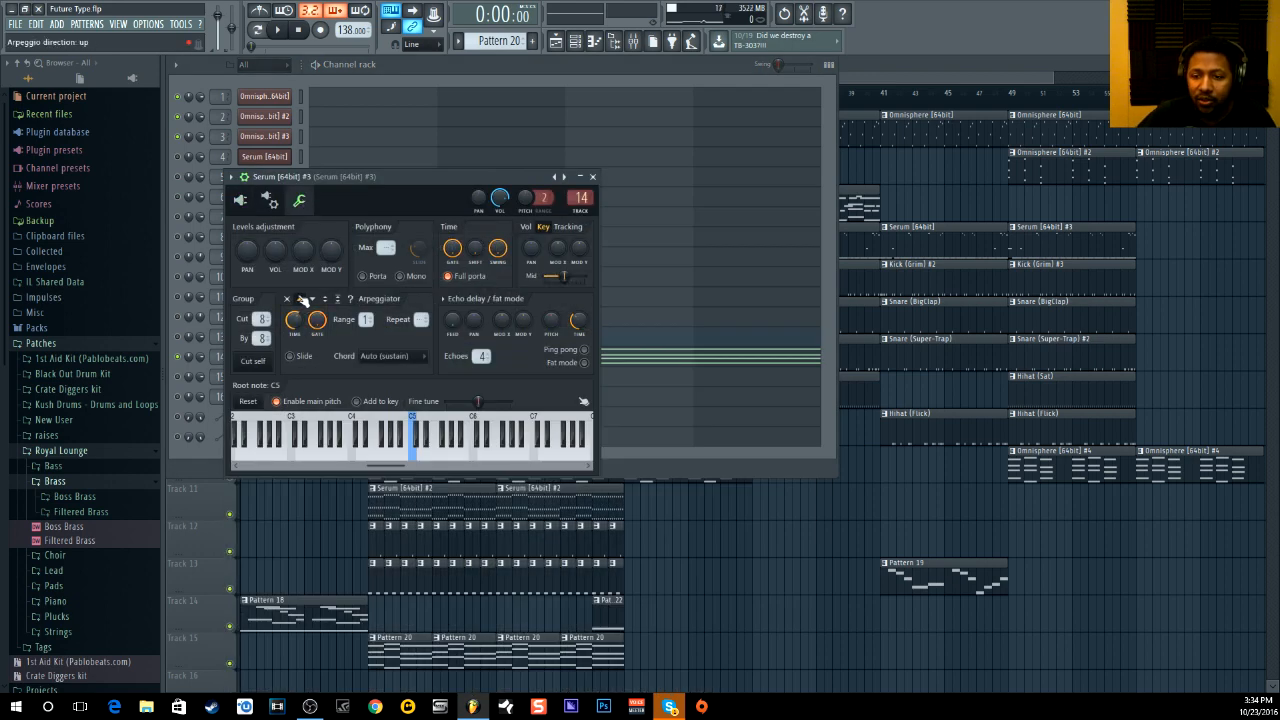
click(552, 63)
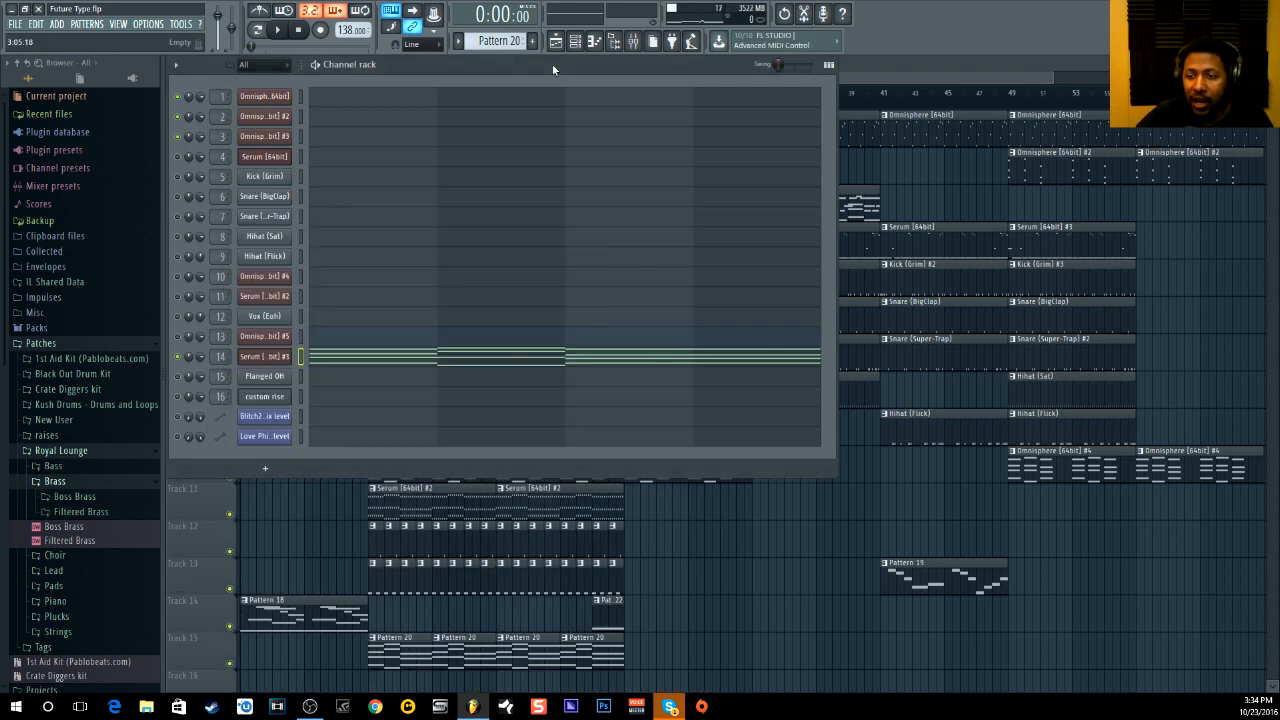
Check the effect slots on the Serum #3 mixer track, then audition Pattern 20 in pattern mode.
double_click(221, 357)
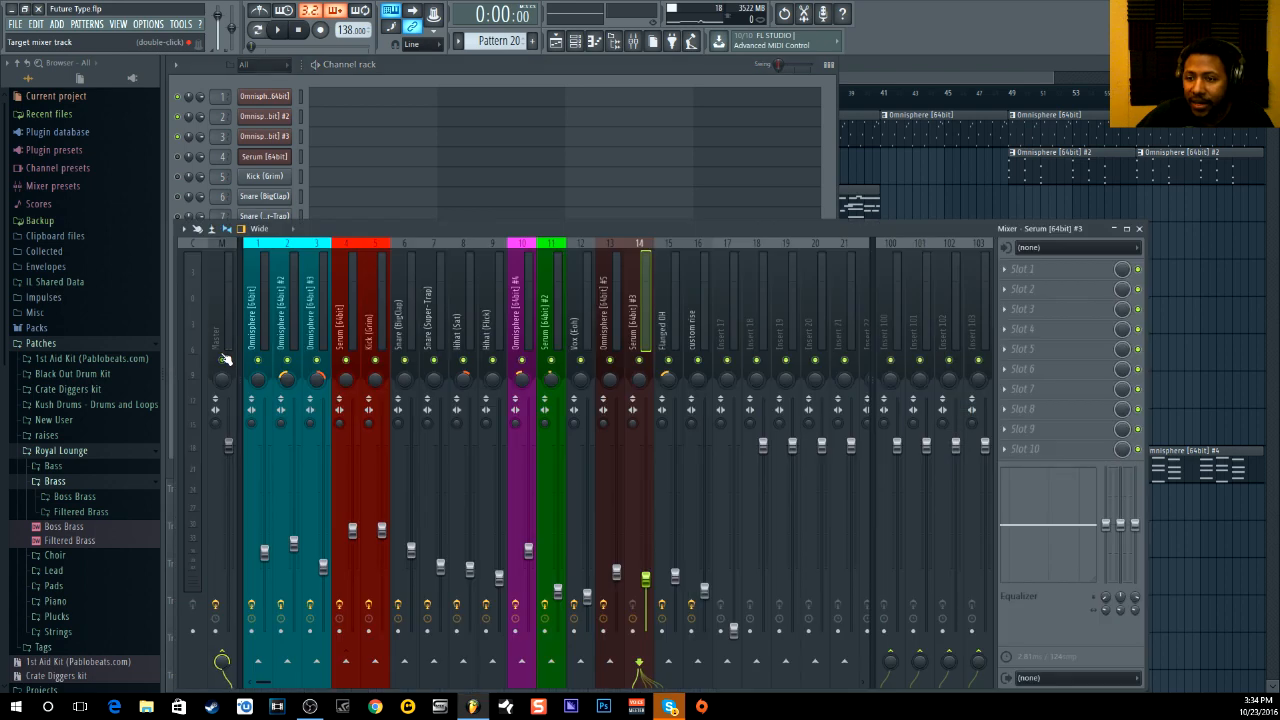
click(433, 61)
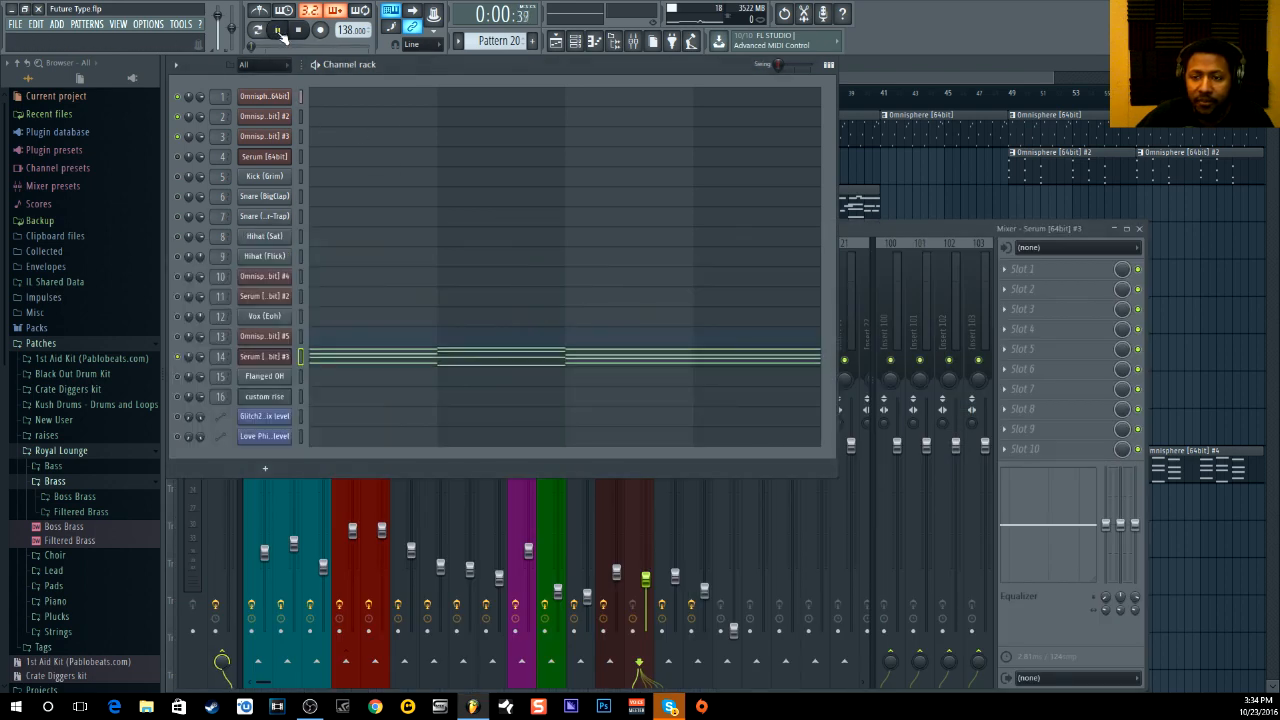
key(space)
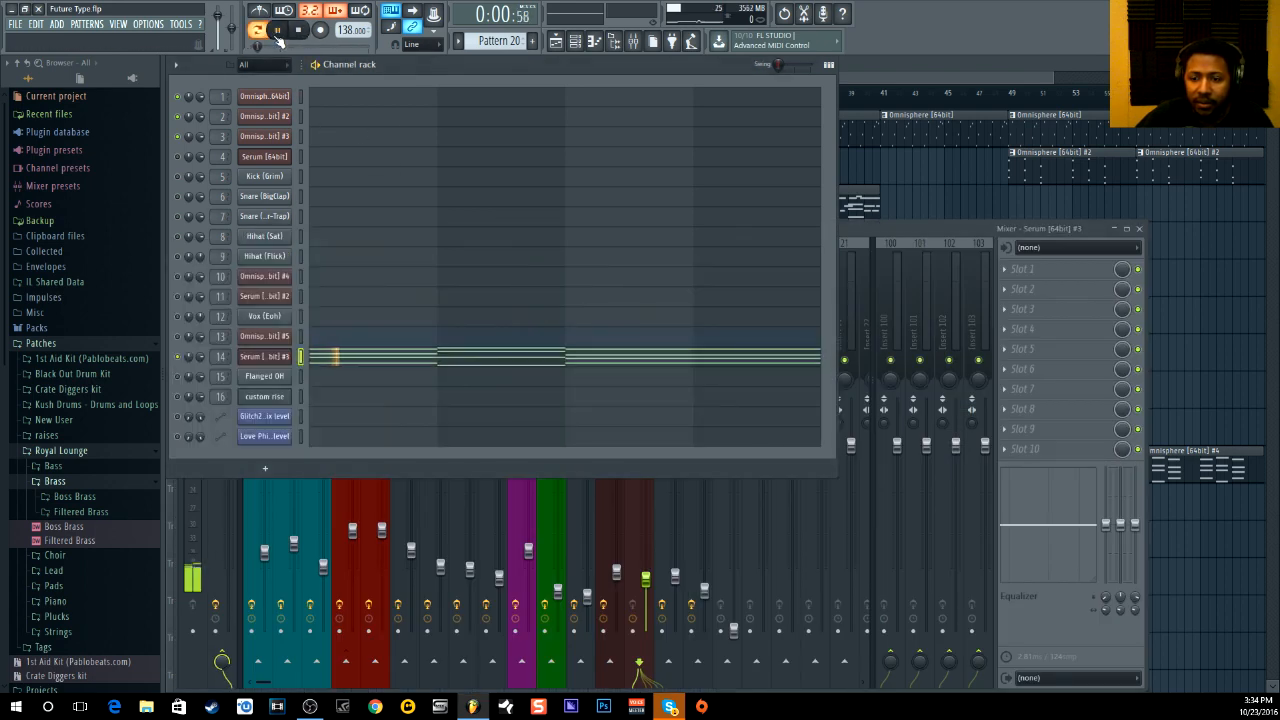
key(space)
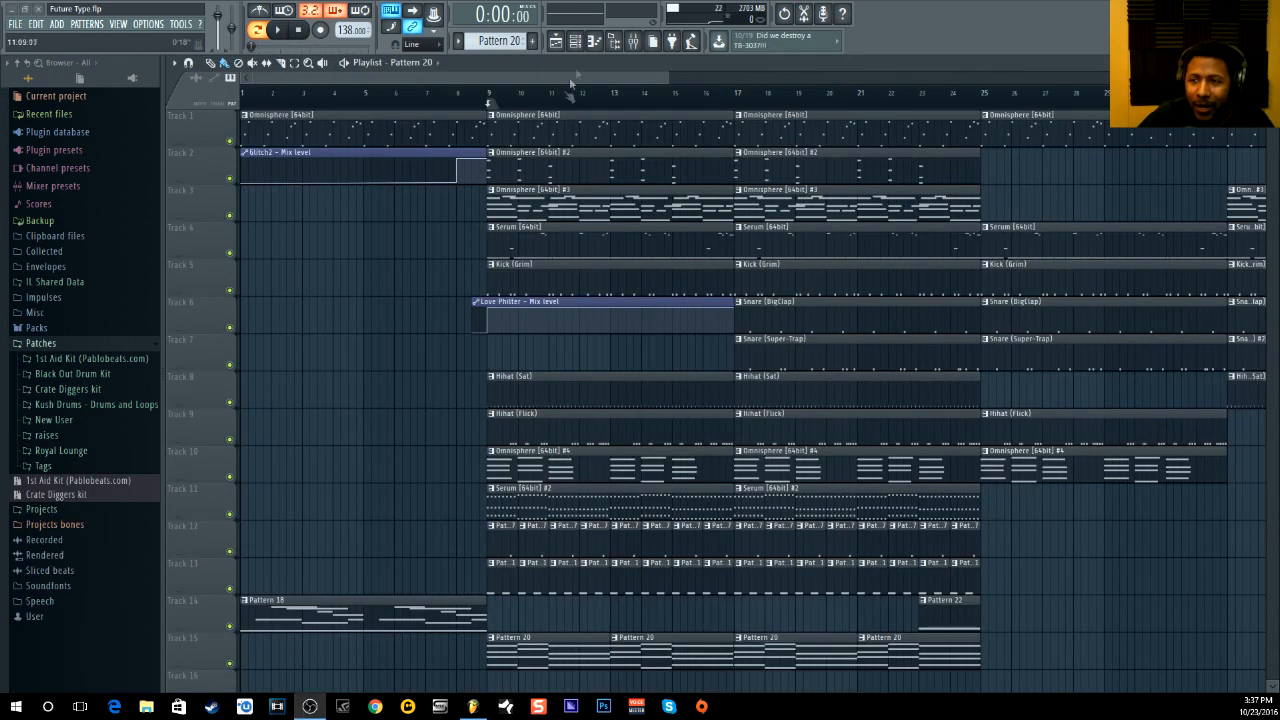
View the effects chain on the Master mixer track, then return to the playlist.
click(634, 44)
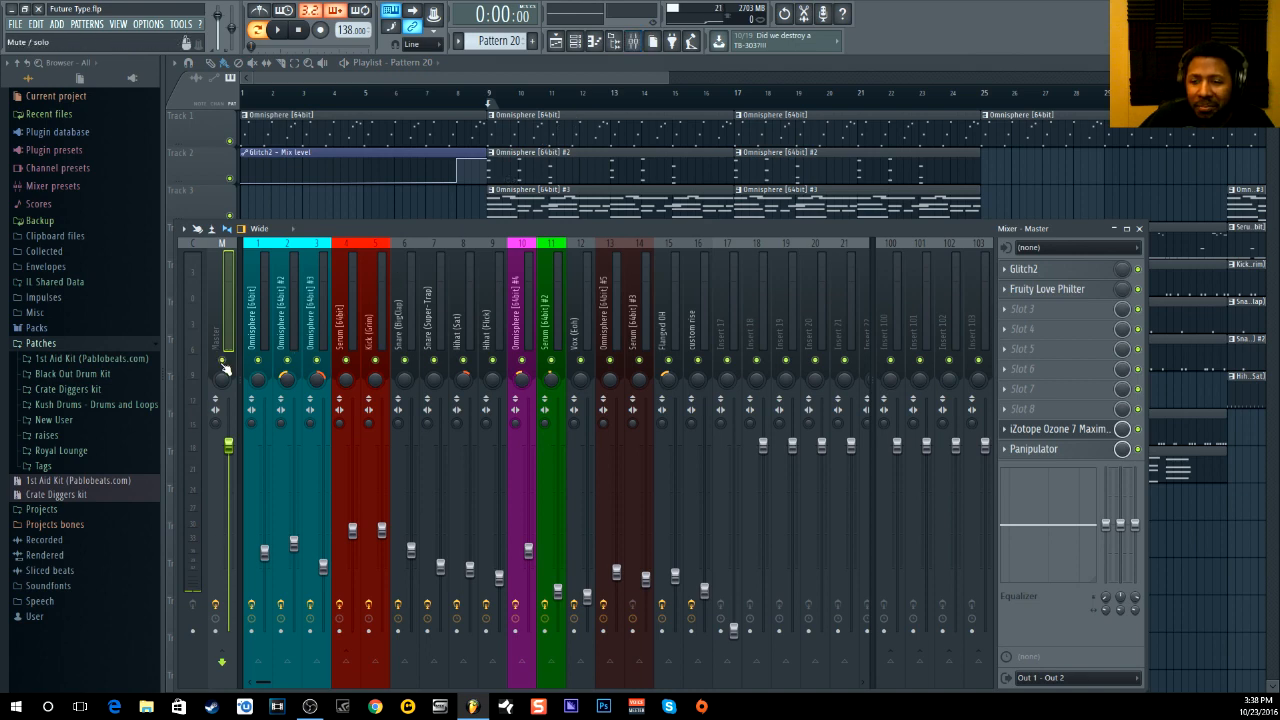
click(420, 86)
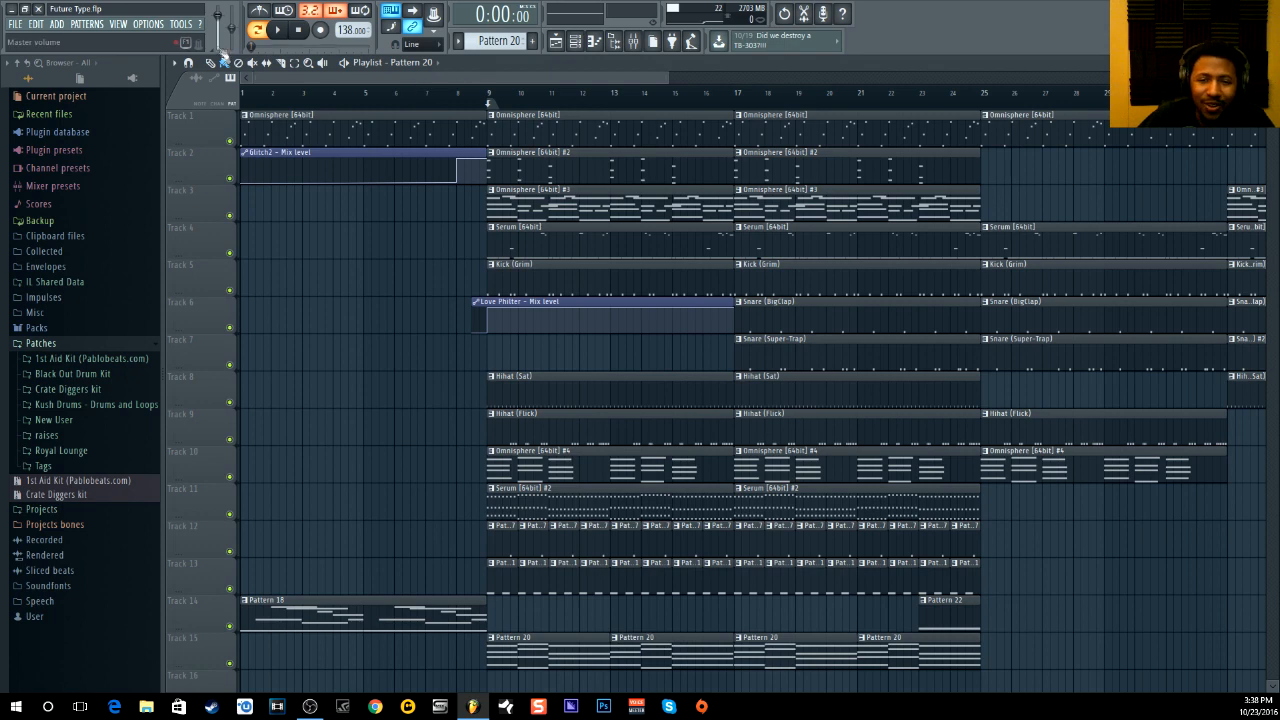
View the audio device settings and close the settings window.
click(148, 24)
click(165, 62)
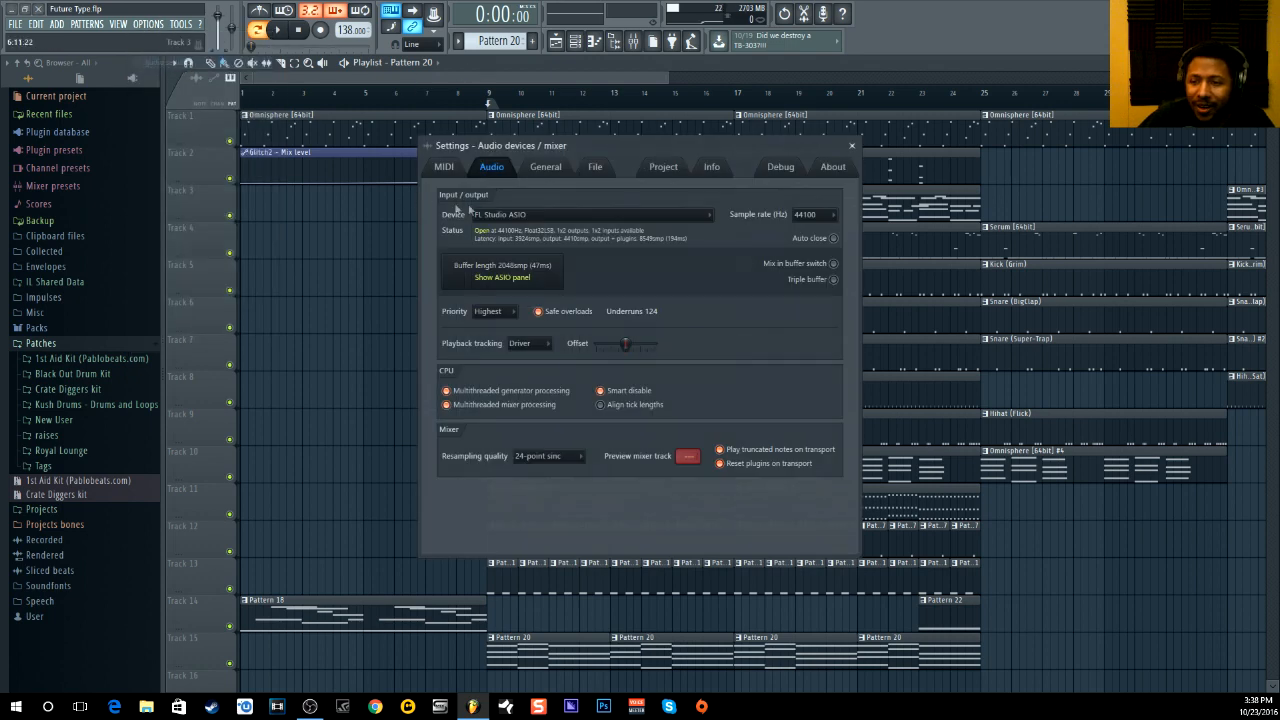
click(851, 145)
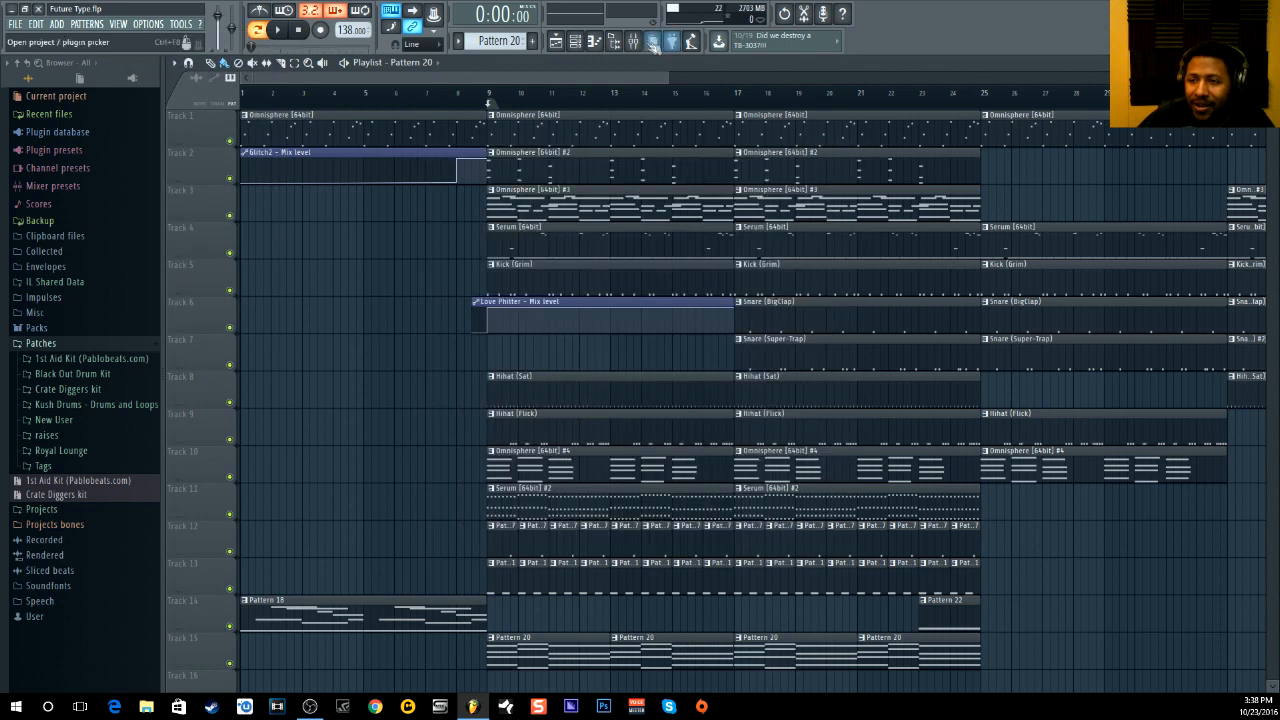
Turn off the arpeggiator on Serum #3 in the channel rack and audition Pattern 20 without it.
click(575, 41)
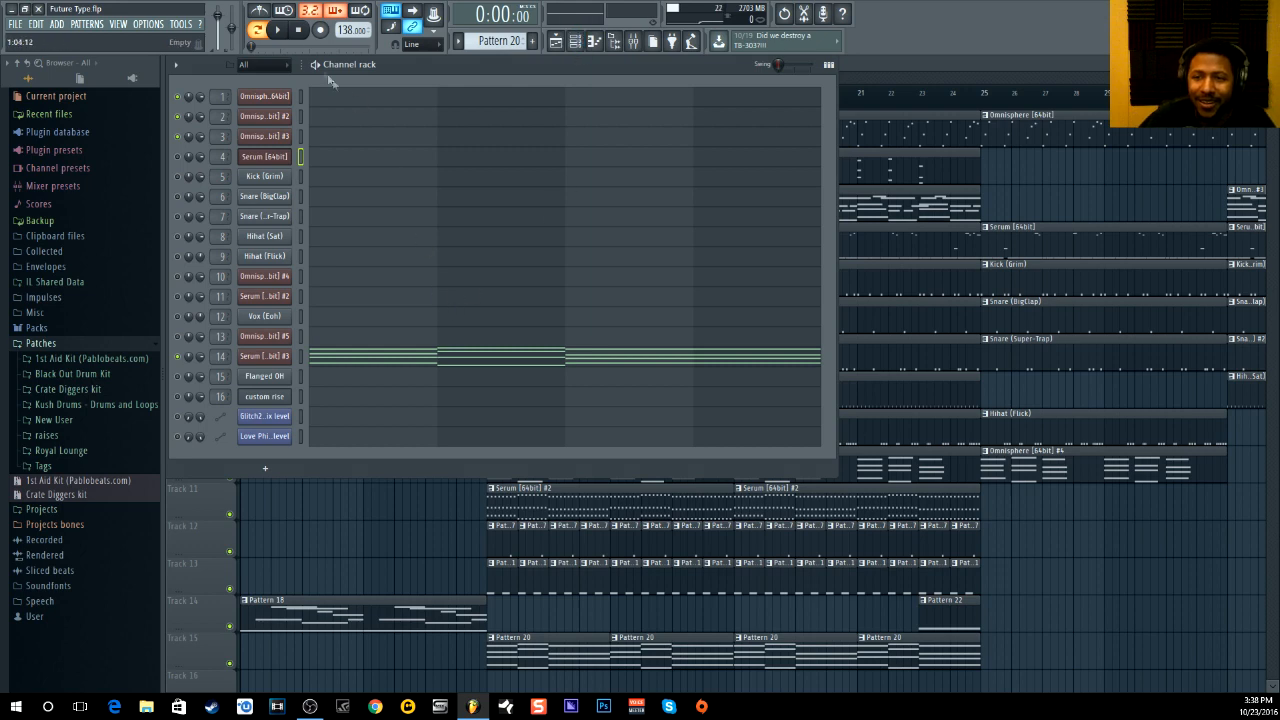
right_click(221, 356)
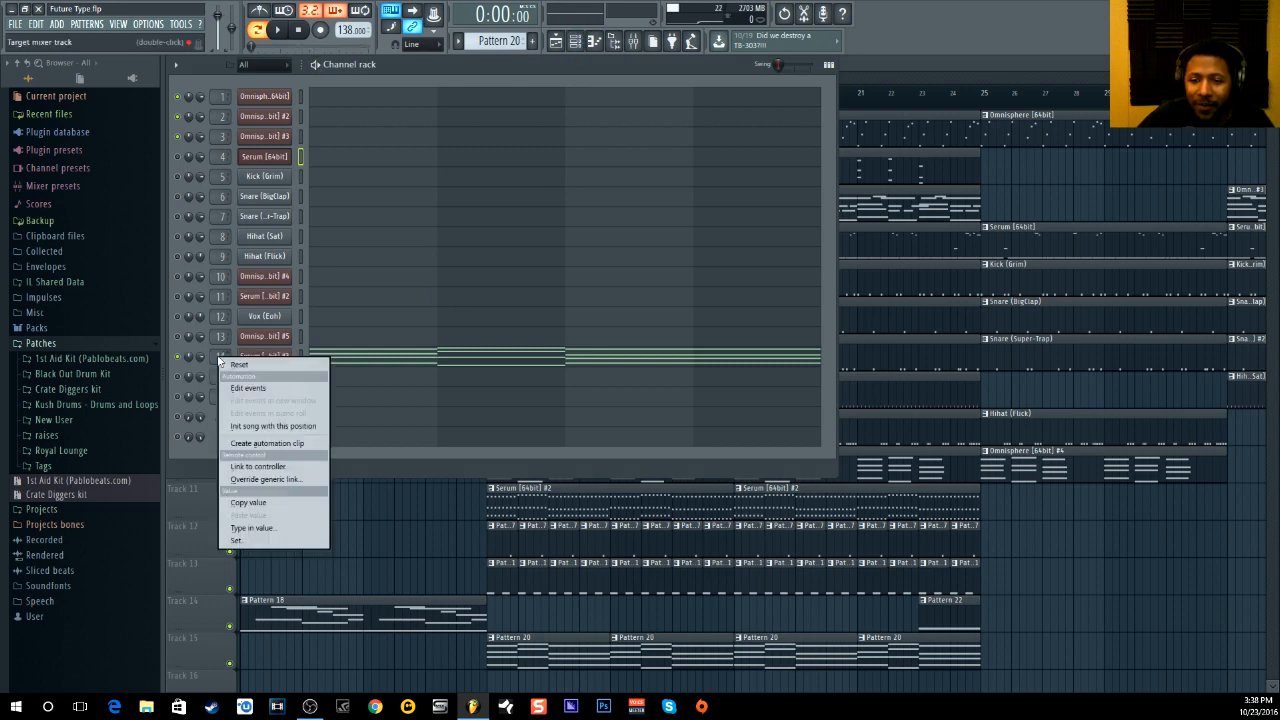
click(276, 356)
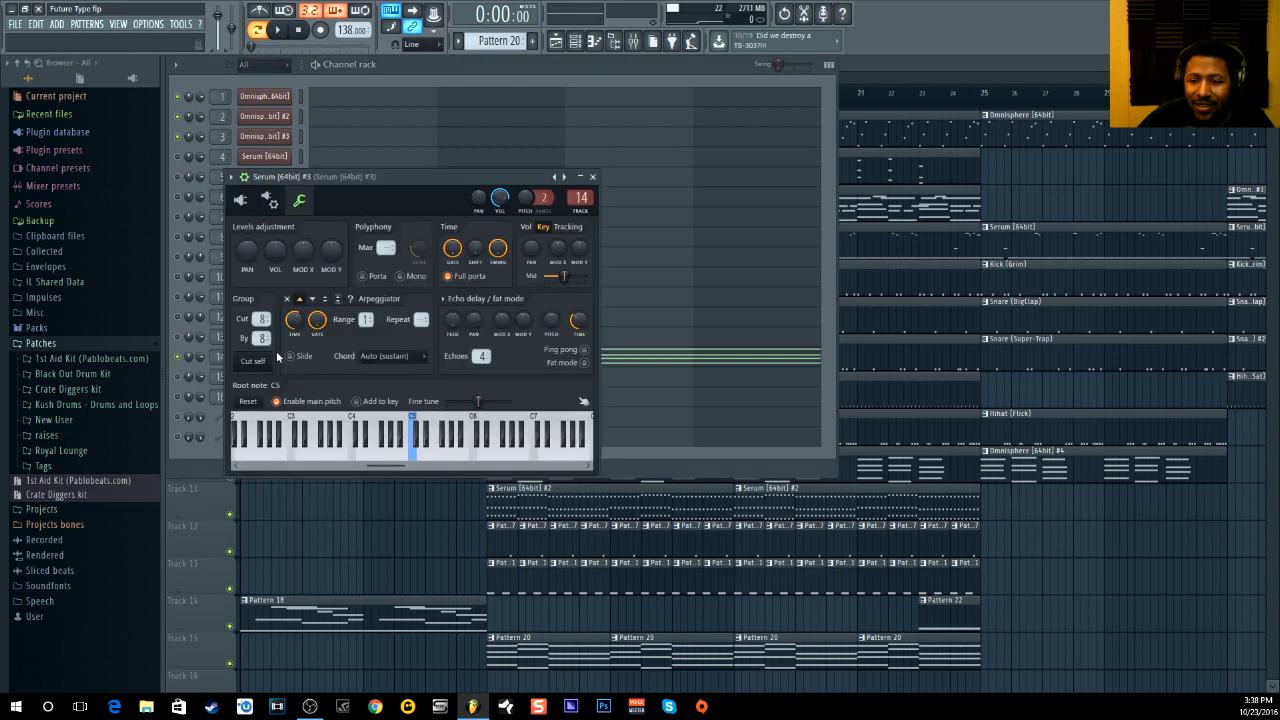
click(288, 300)
key(Escape)
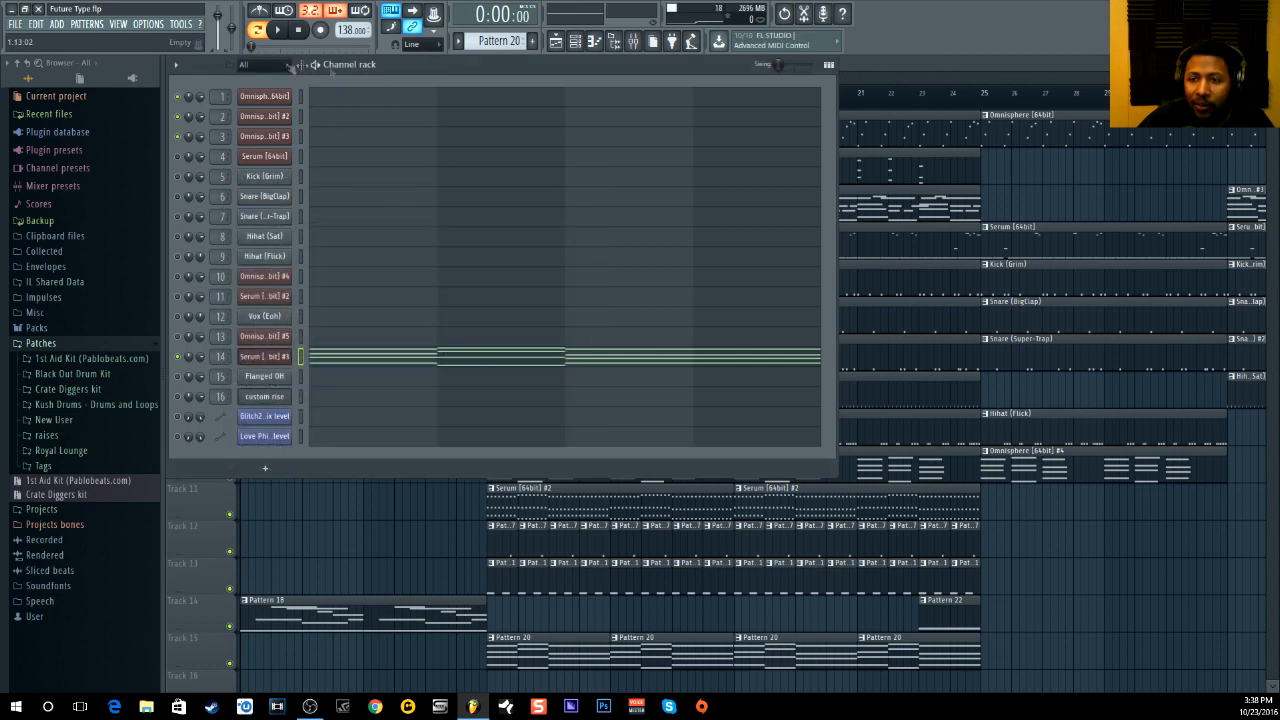
click(287, 33)
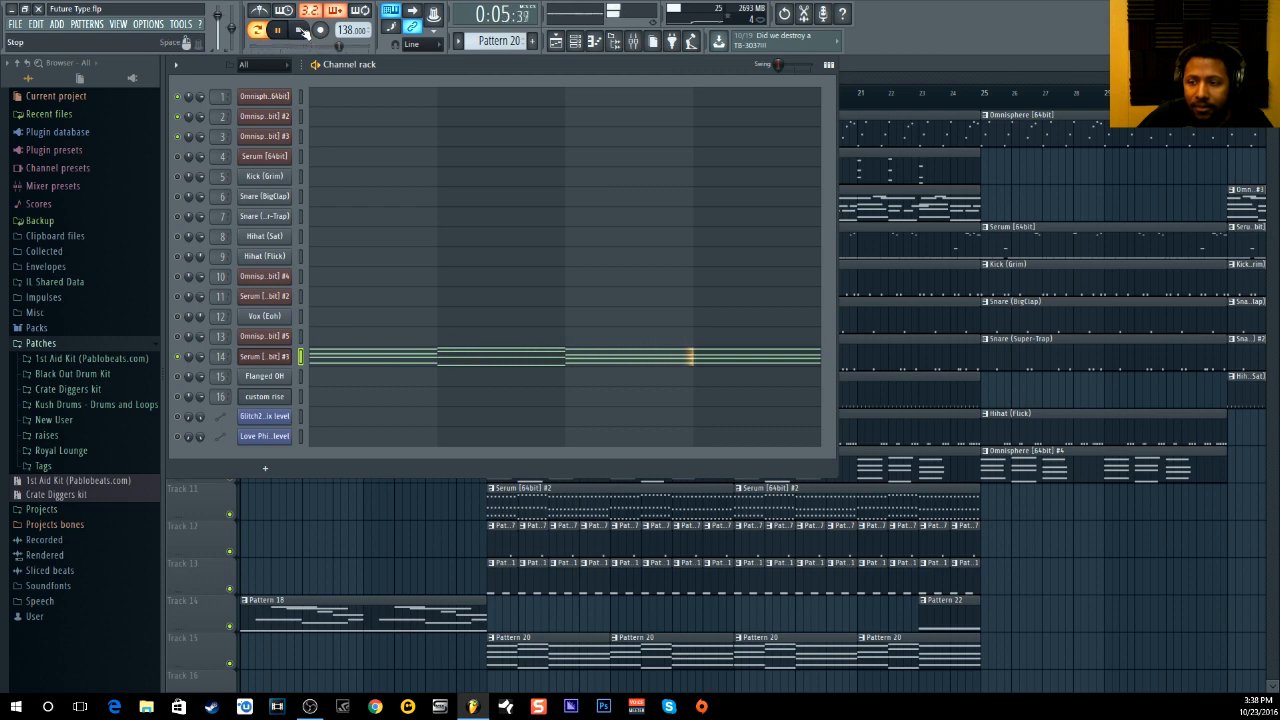
click(302, 30)
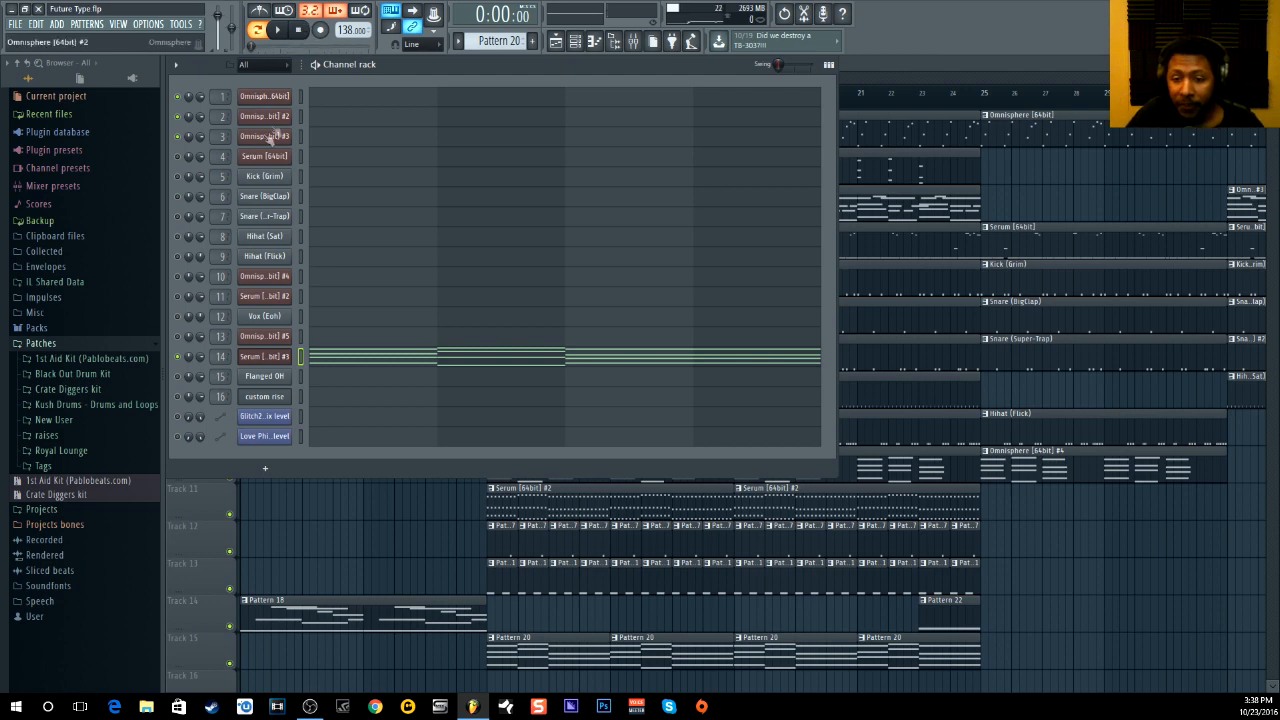
Reopen Serum #3 and audition Pattern 20 with the arpeggiator settings in view.
click(264, 356)
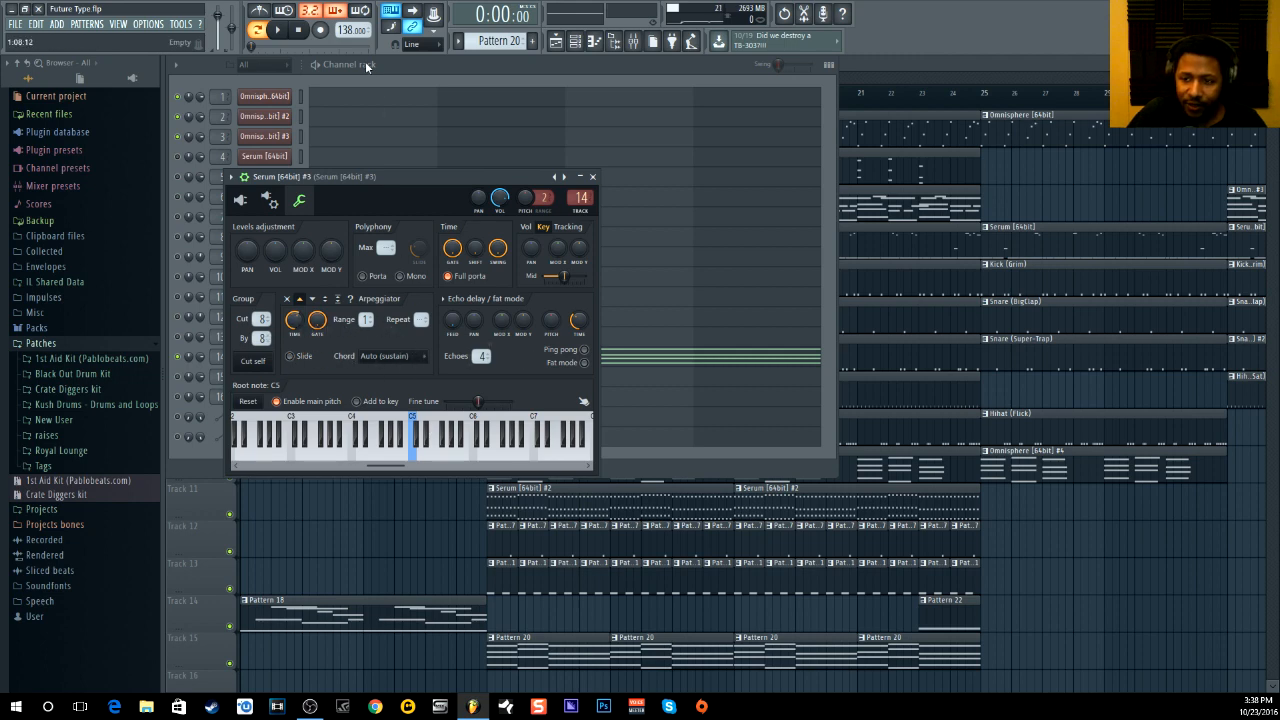
click(284, 33)
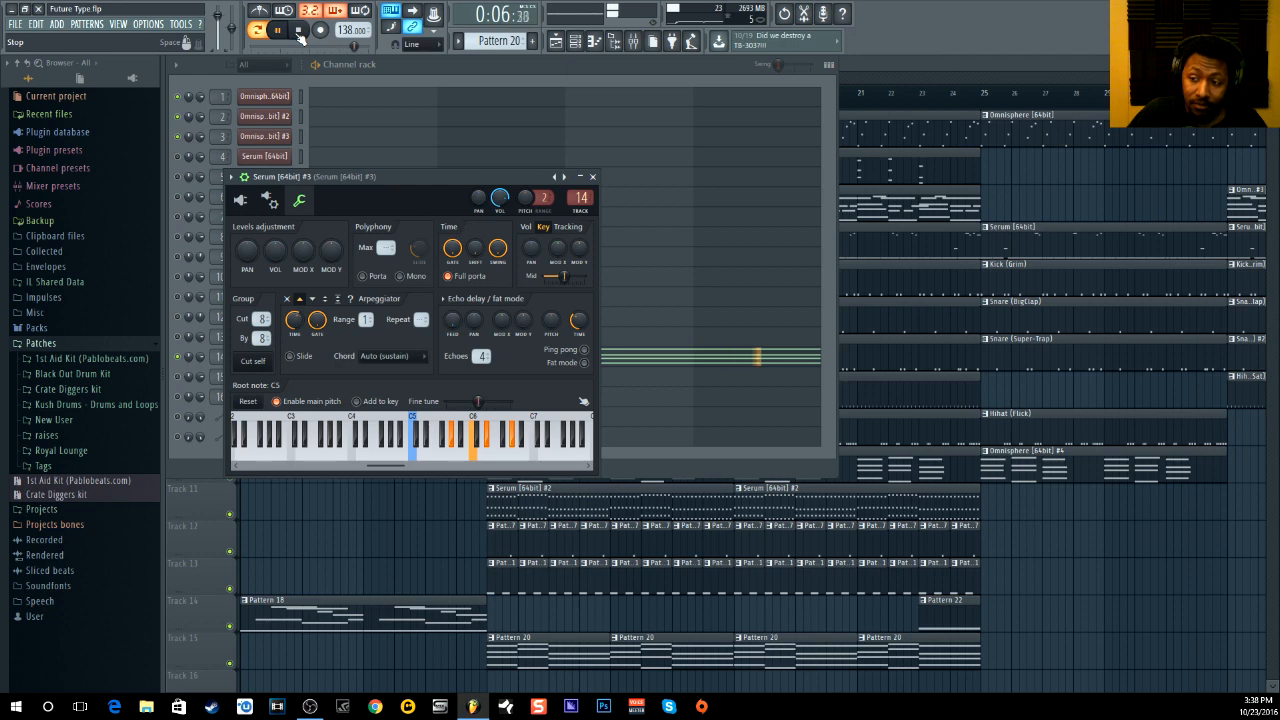
click(299, 32)
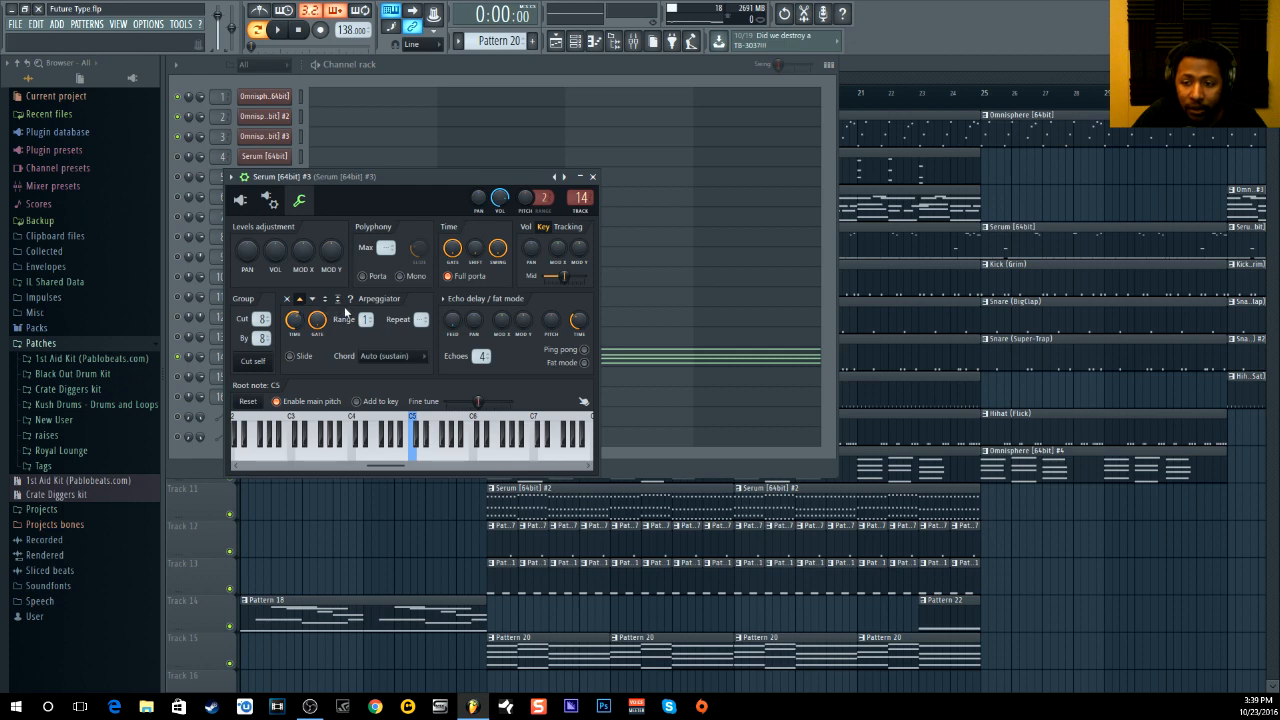
Audition Pattern 20 with Serum #3's arpeggio direction set to down, and restore the direction to up.
click(279, 31)
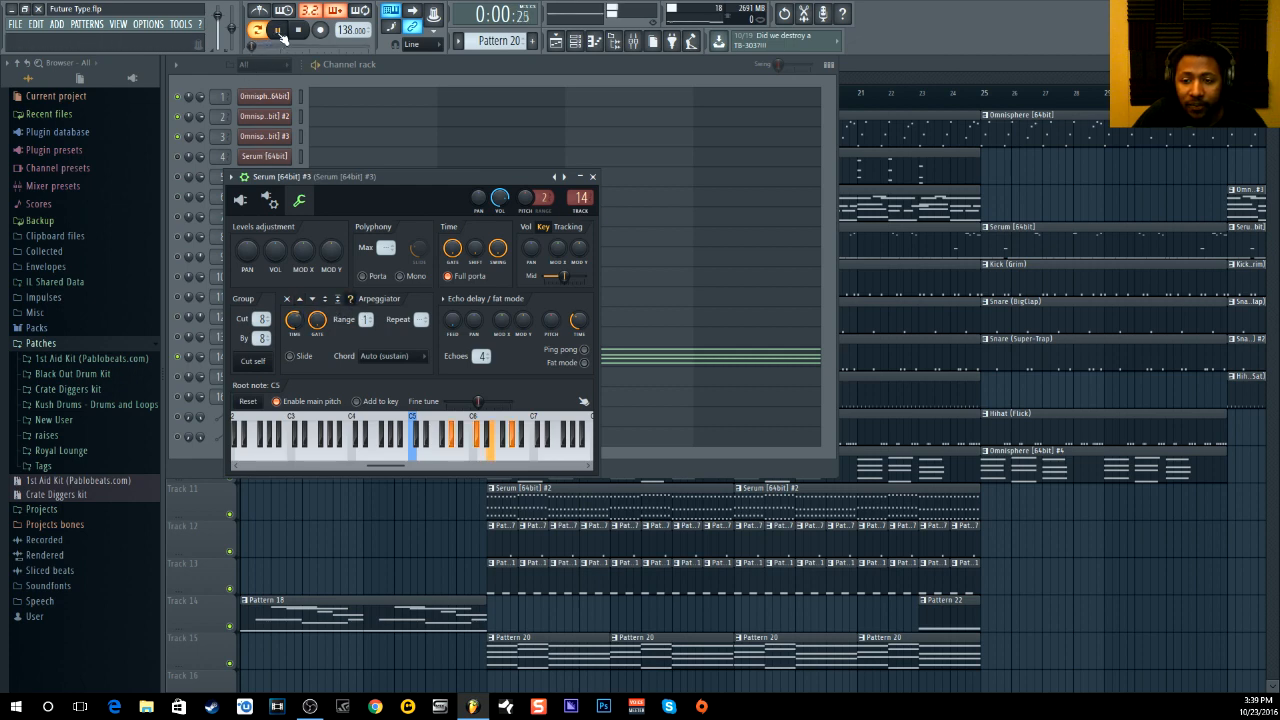
click(314, 300)
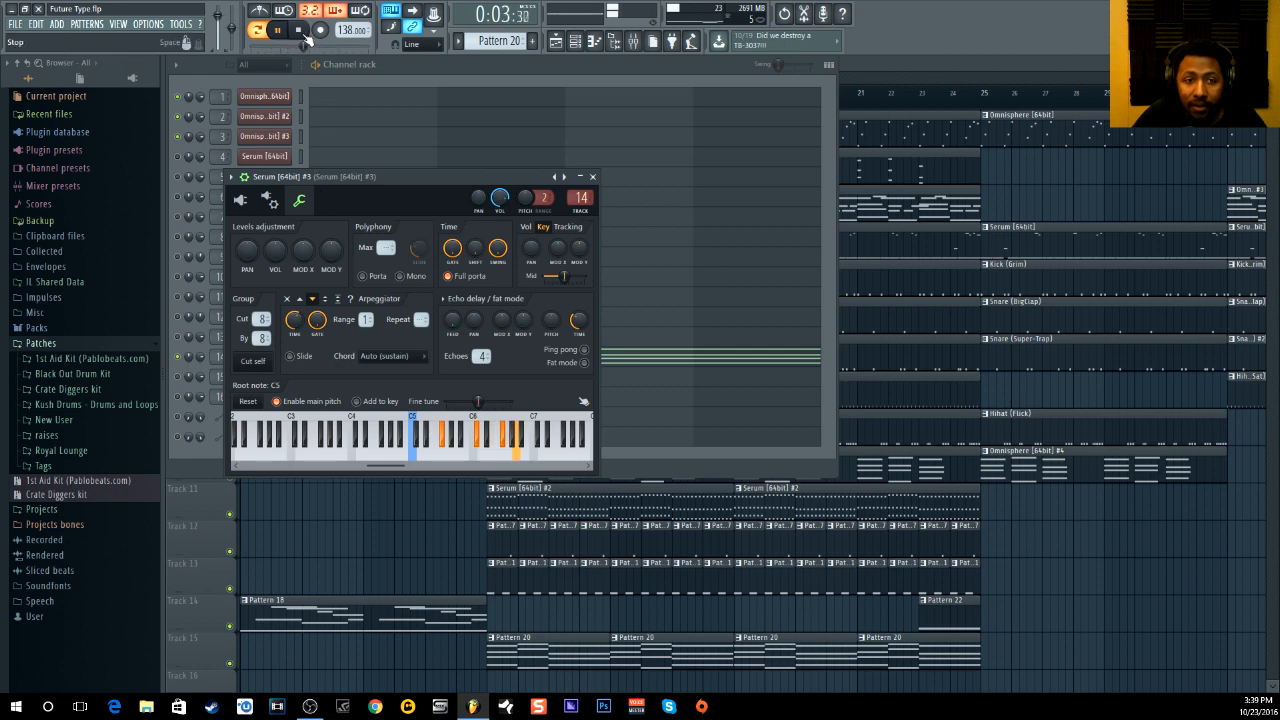
click(308, 30)
click(301, 300)
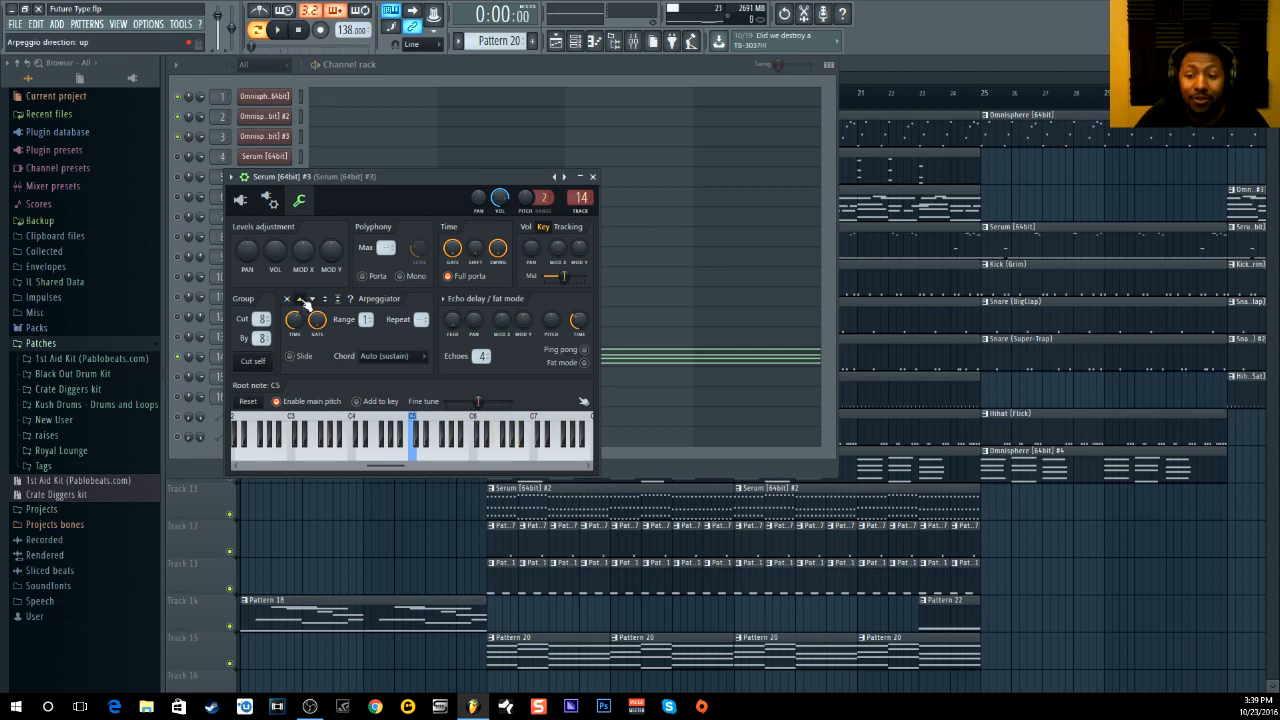
Look through the arpeggiator's chord options, audition Pattern 20 once more, and close the Serum #3 window.
click(380, 362)
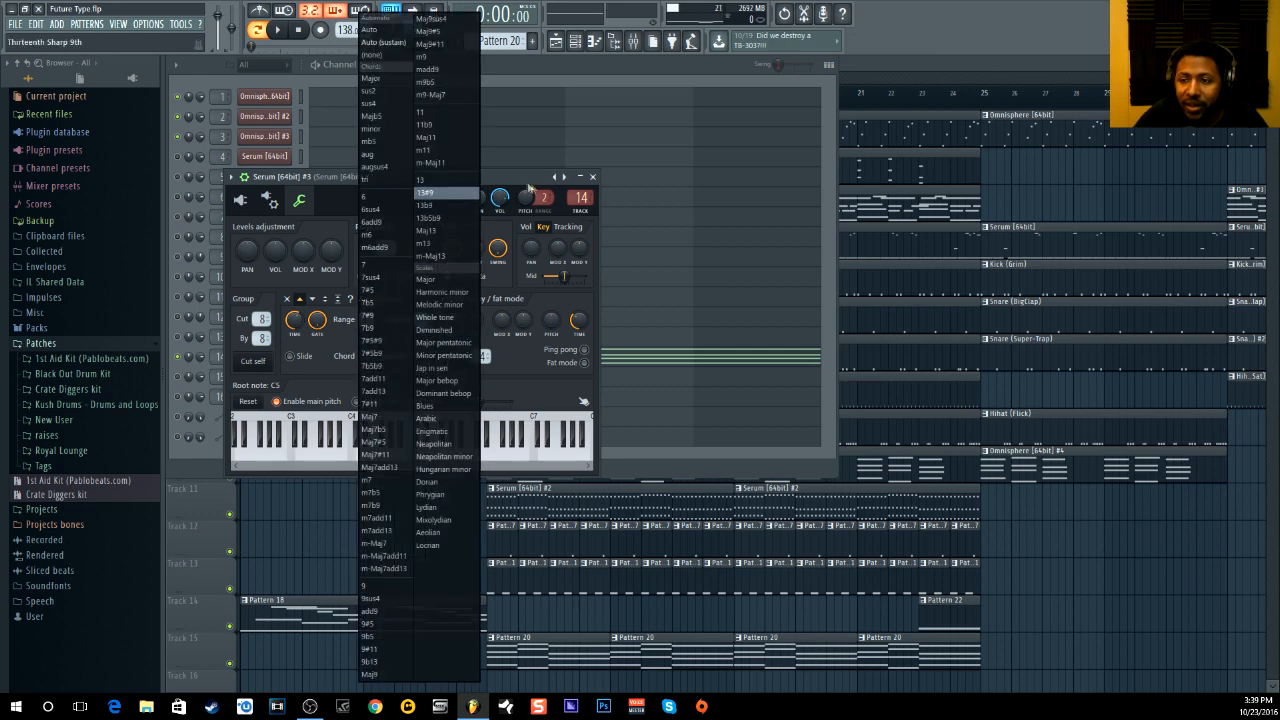
click(533, 193)
click(278, 30)
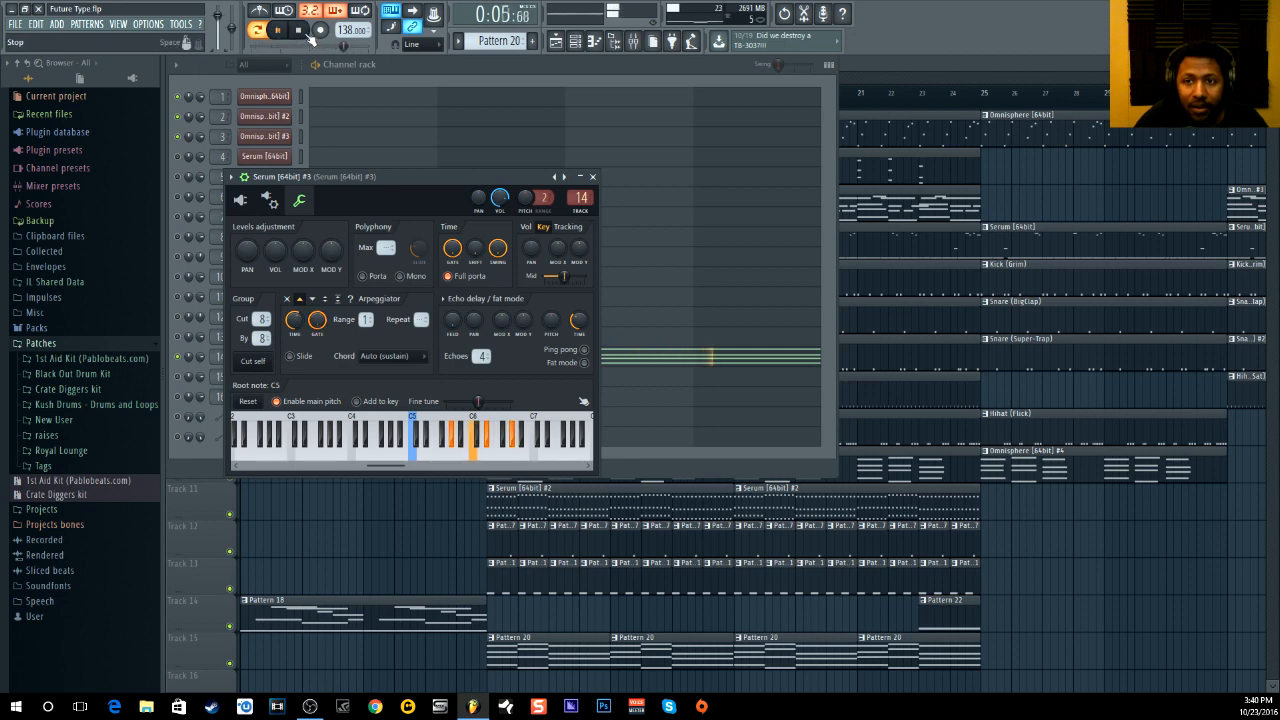
click(310, 35)
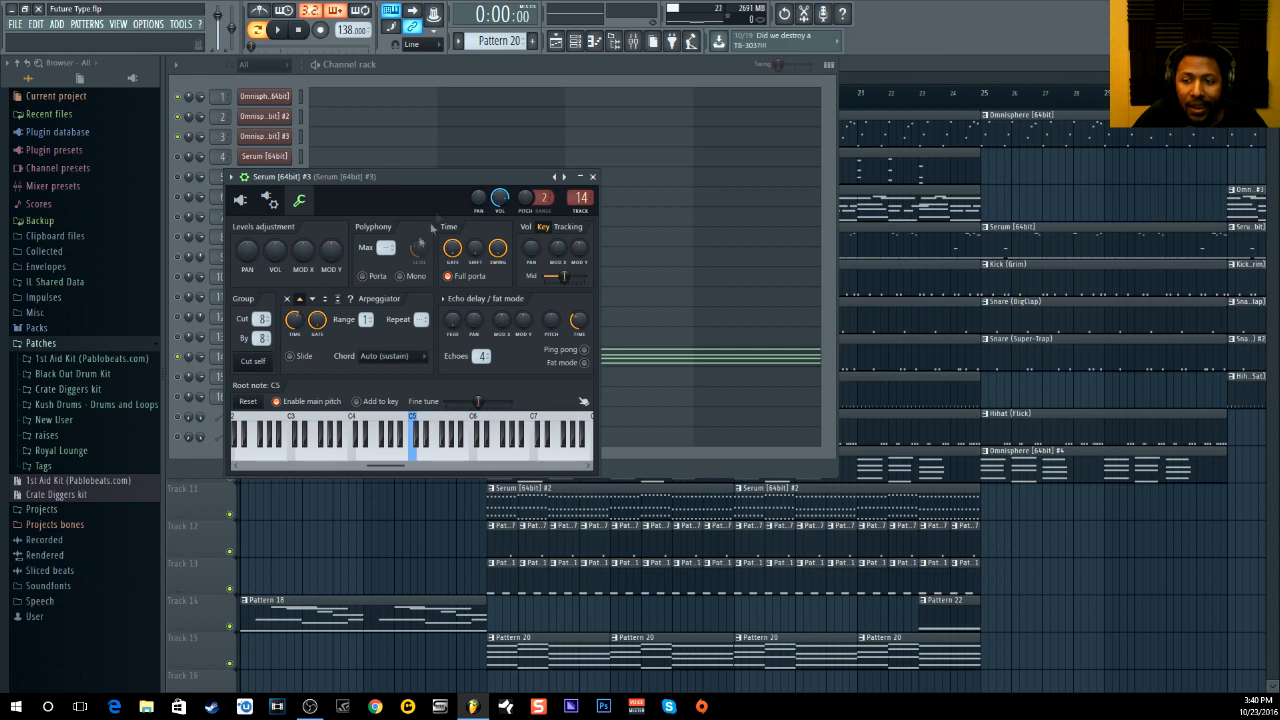
click(592, 177)
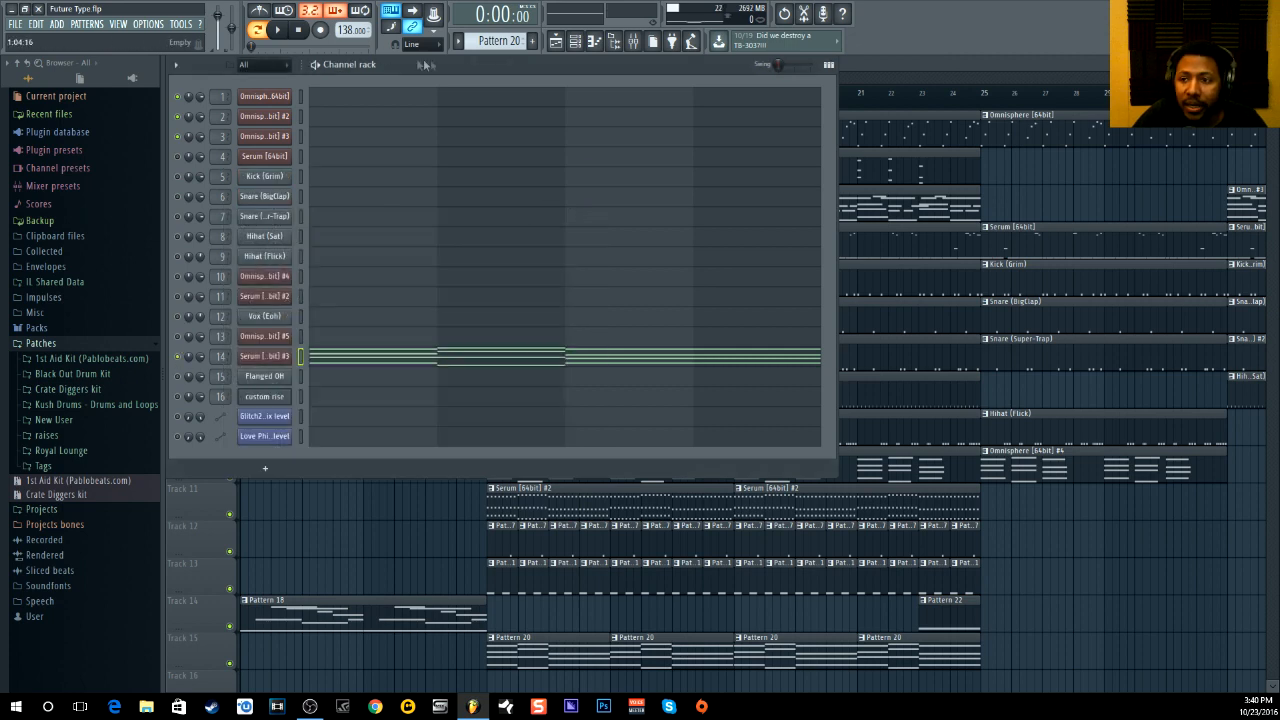
Switch to Pattern 1, solo the Kick (Grim) channel and audition it.
drag(500, 43, 500, 110)
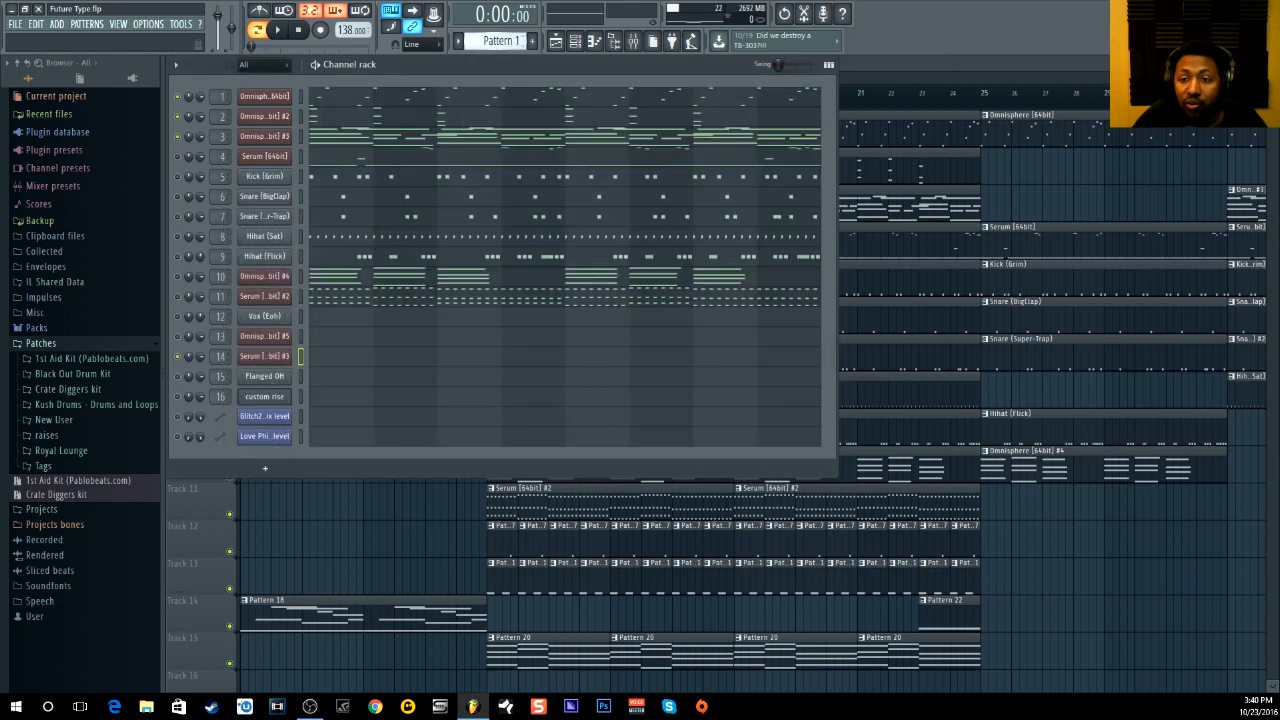
right_click(179, 158)
click(188, 171)
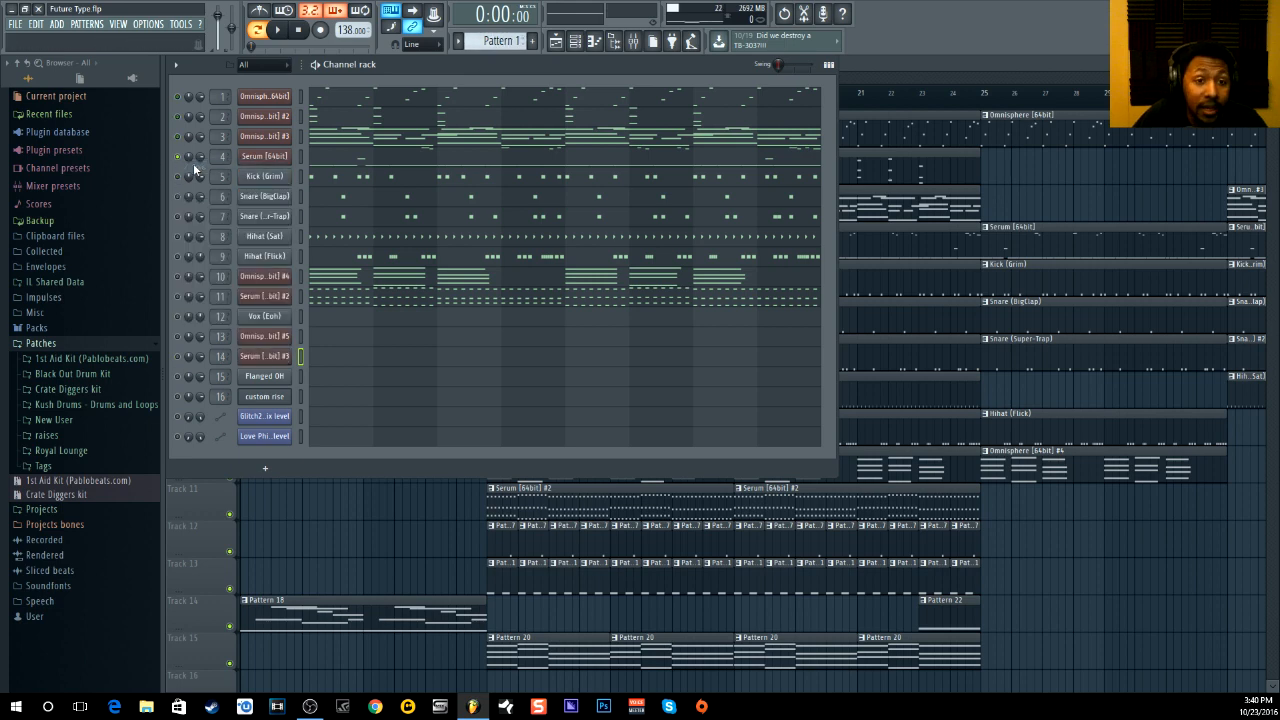
right_click(179, 159)
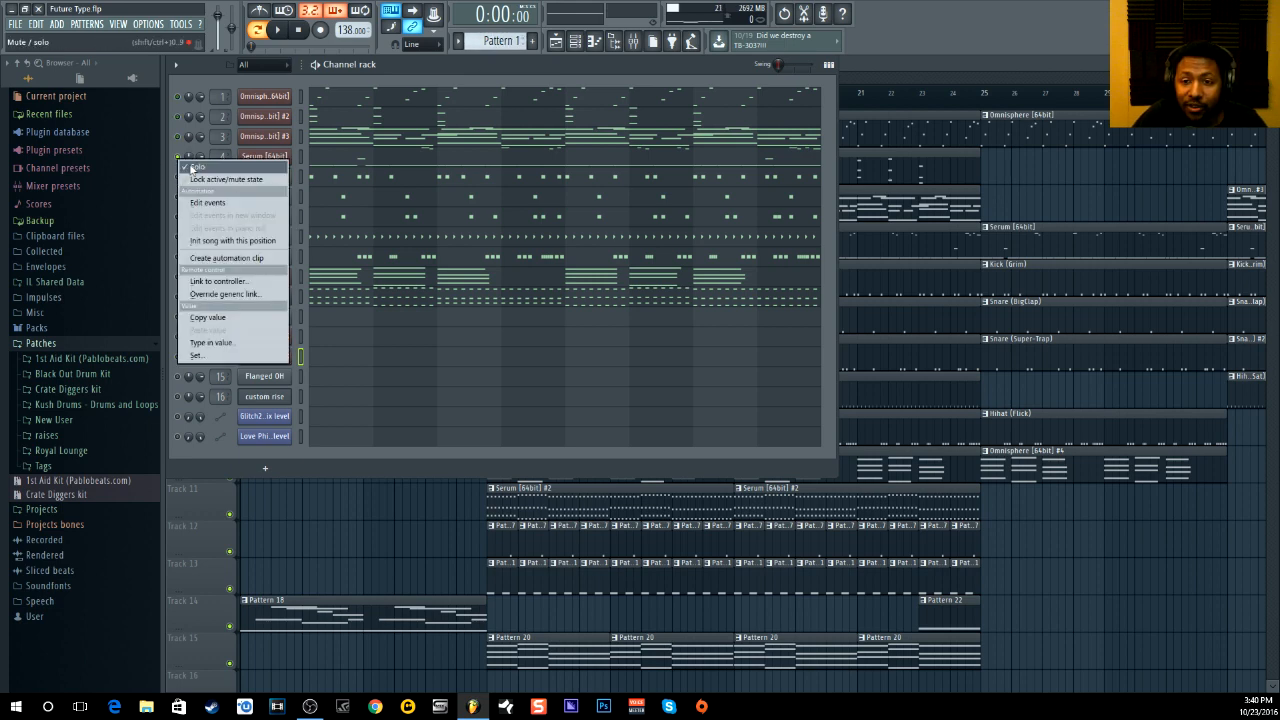
click(183, 168)
right_click(183, 179)
click(188, 189)
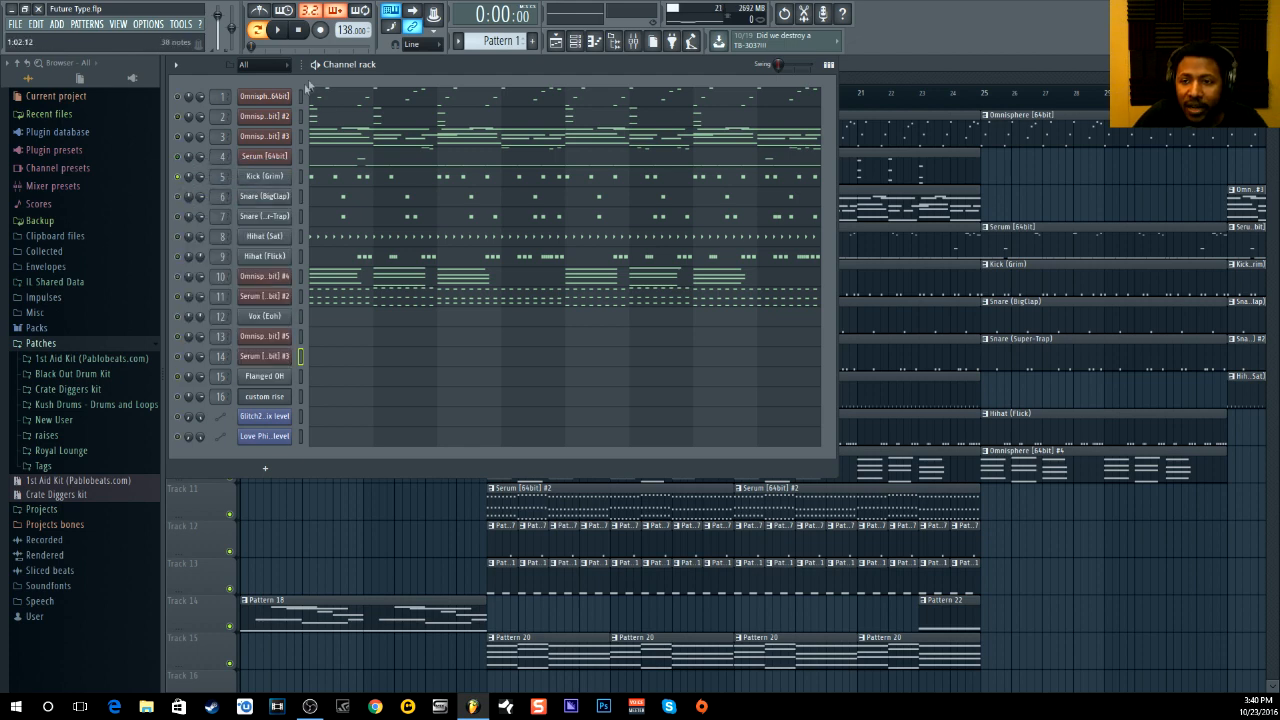
click(280, 30)
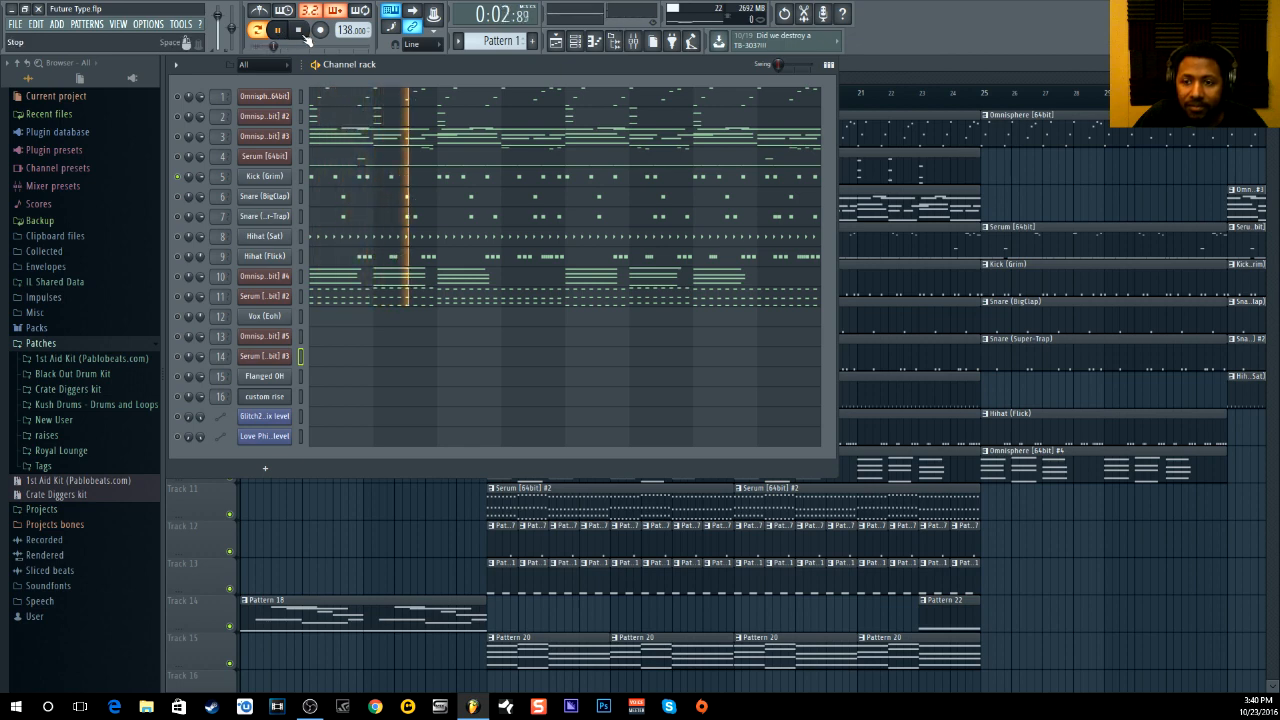
click(303, 33)
View the Fruity Parametric EQ 2 and Decapitator effects on the Kick (Grim) mixer track, and return to the channel rack.
double_click(222, 176)
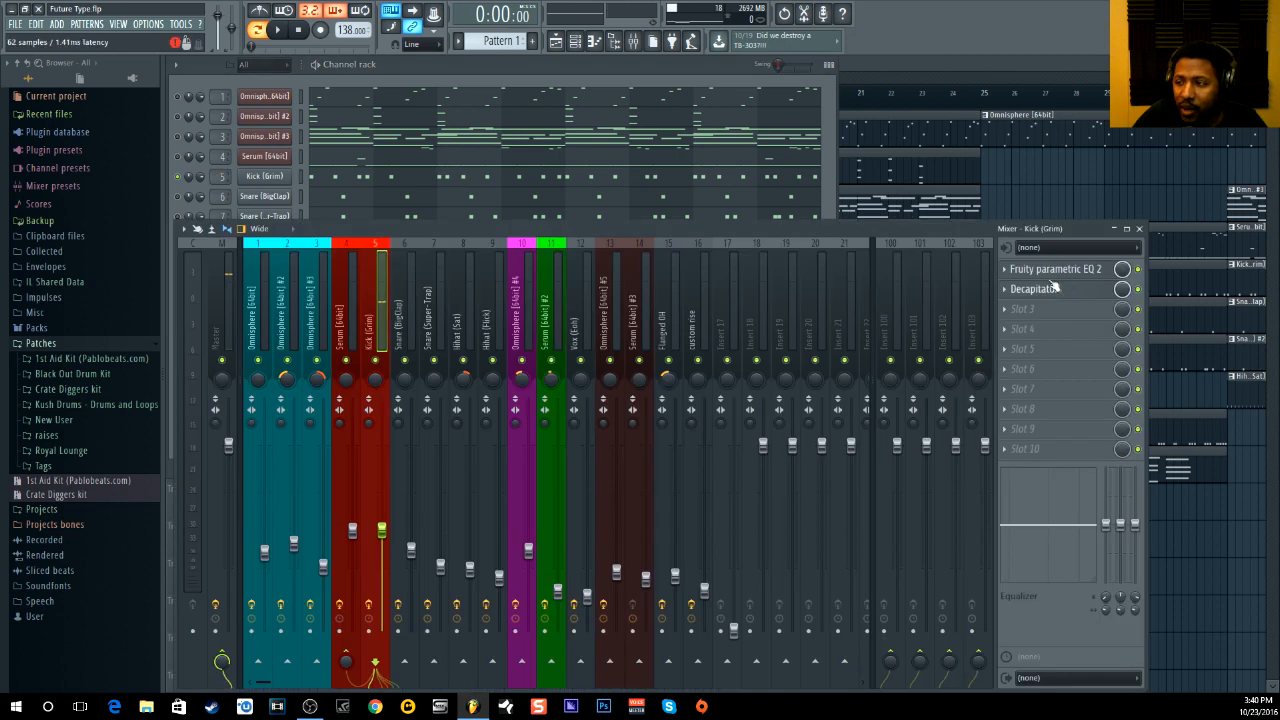
click(1052, 272)
click(1048, 289)
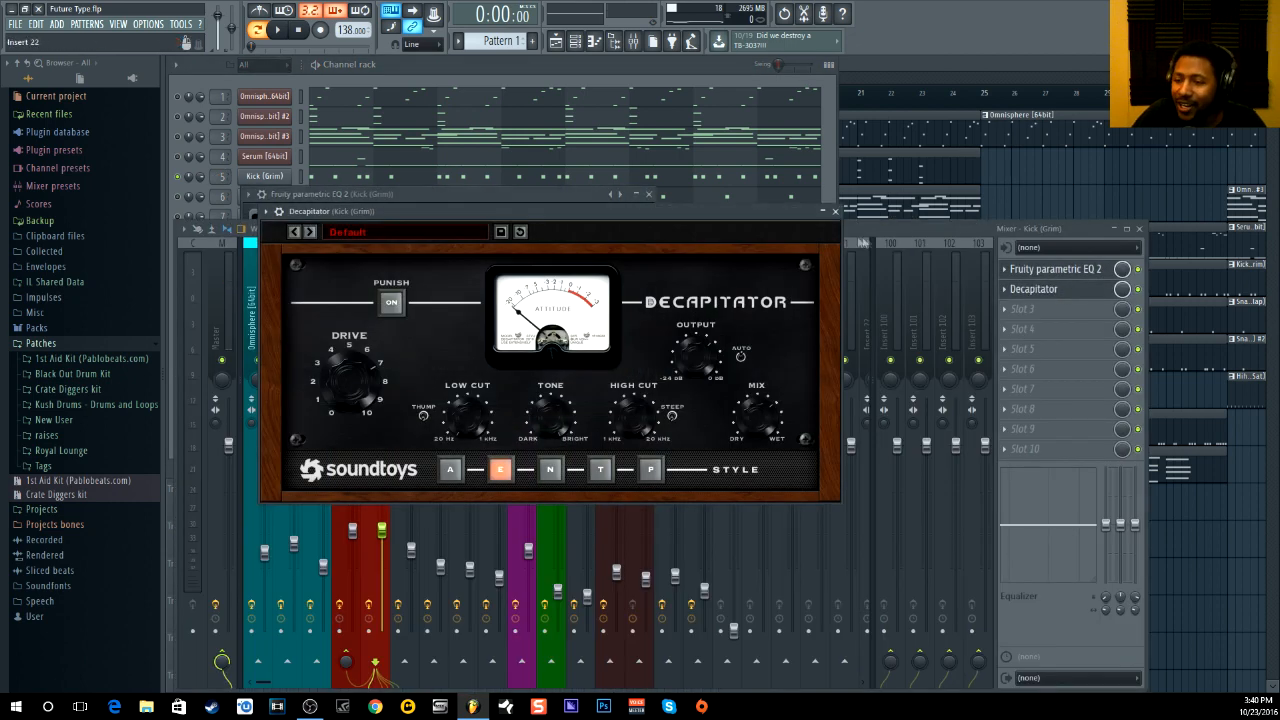
drag(740, 215, 777, 254)
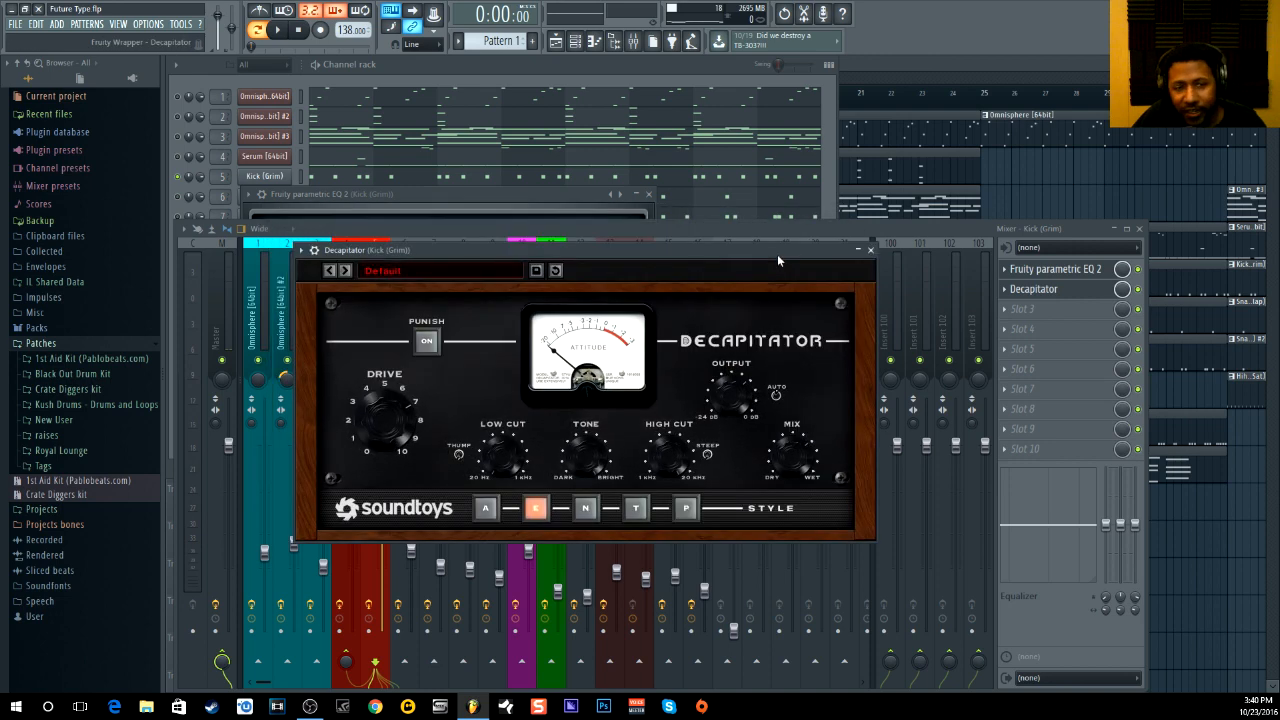
click(870, 251)
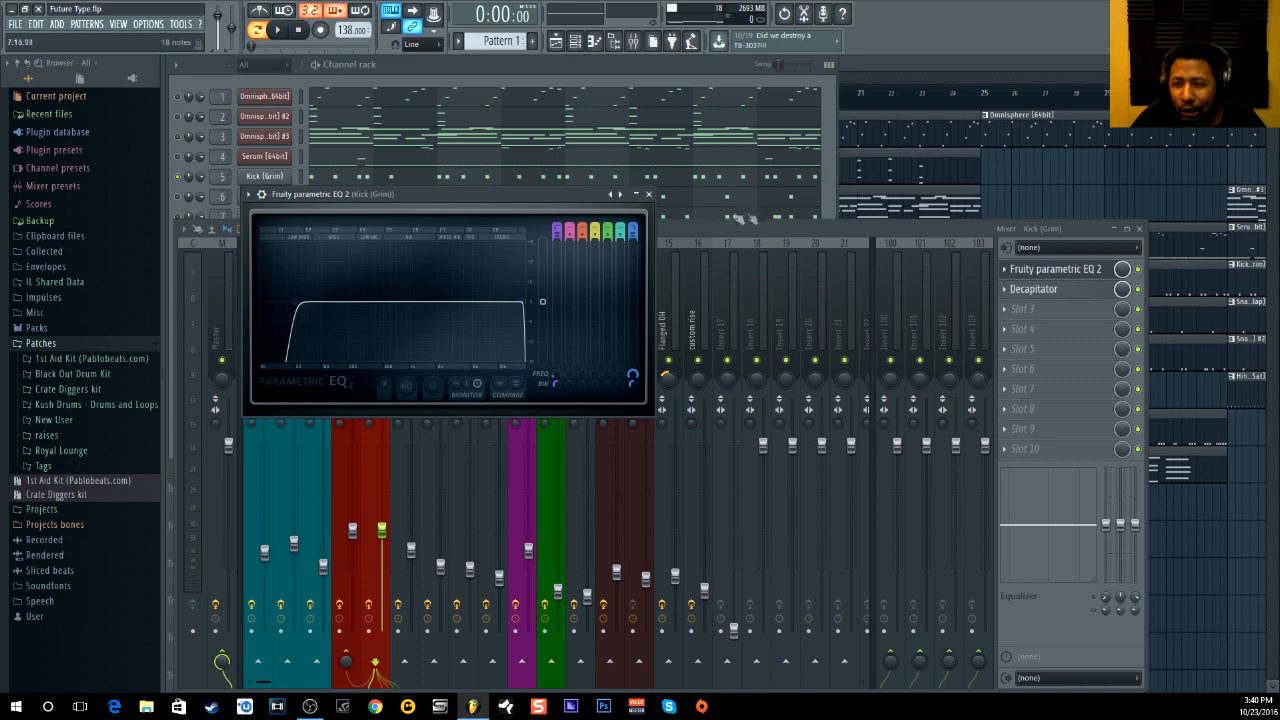
click(648, 194)
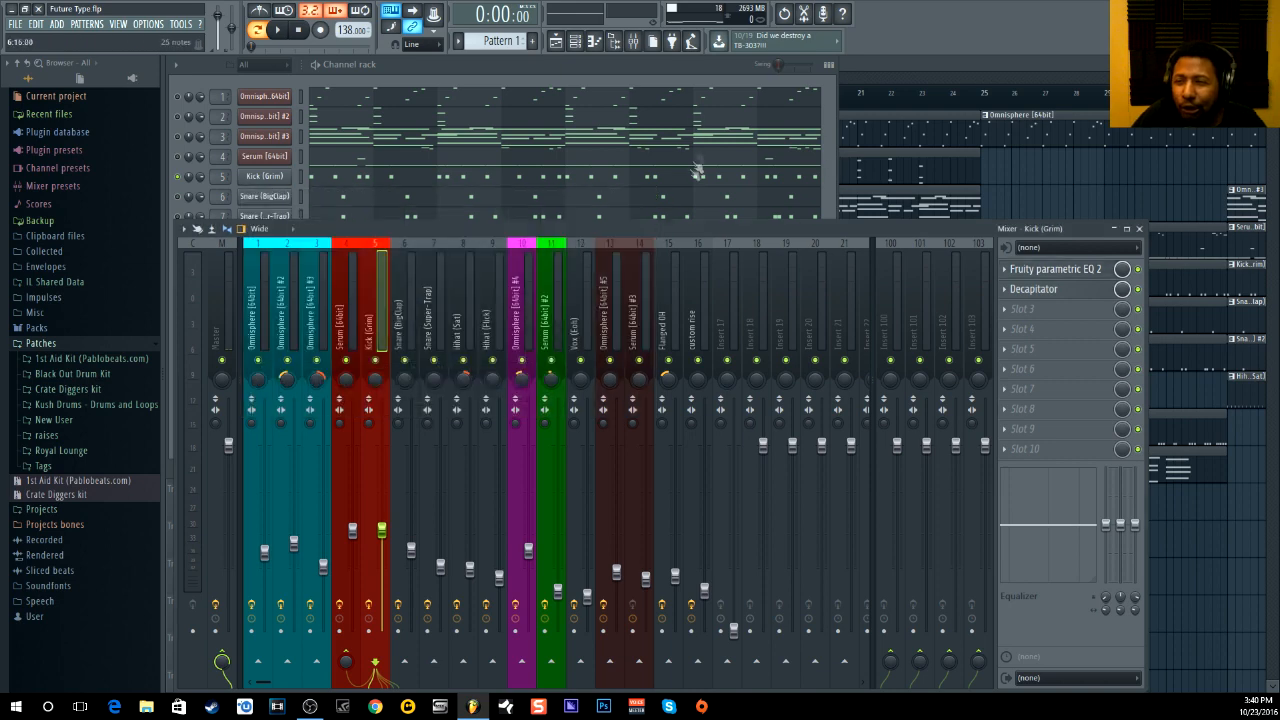
click(667, 63)
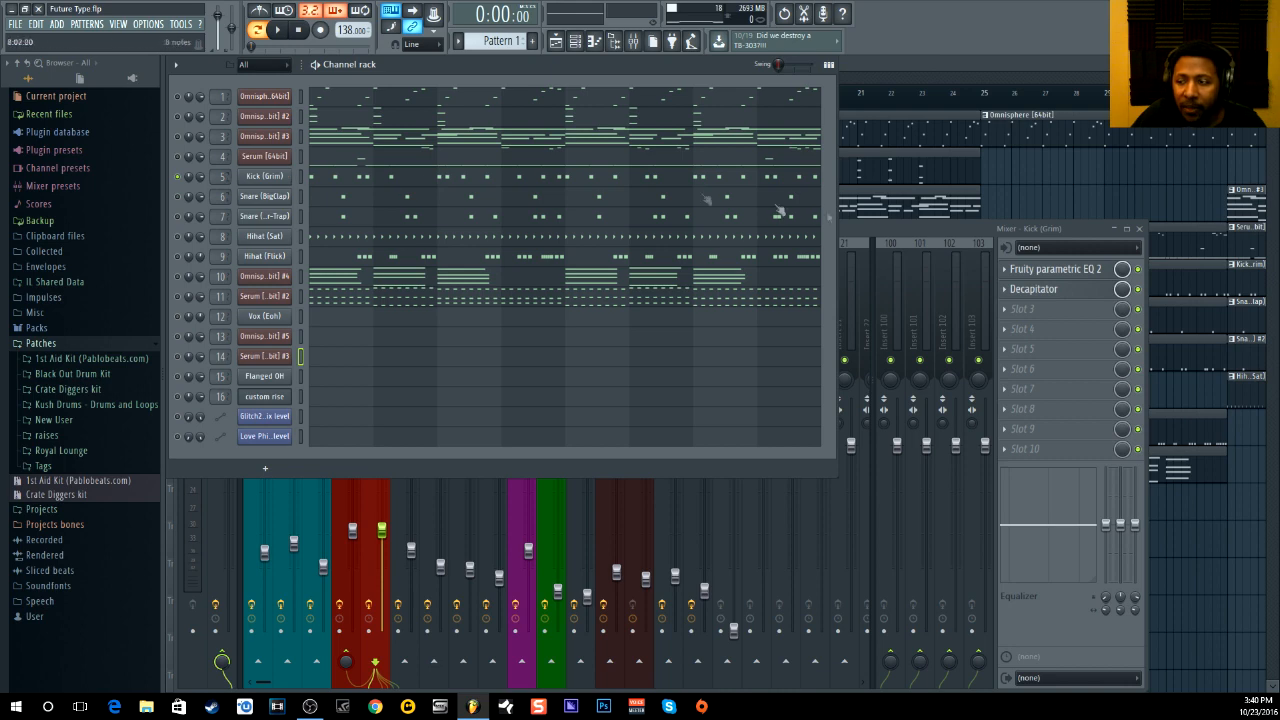
Bypass Decapitator on the Kick (Grim) mixer track and audition the kick without the effect.
click(1030, 289)
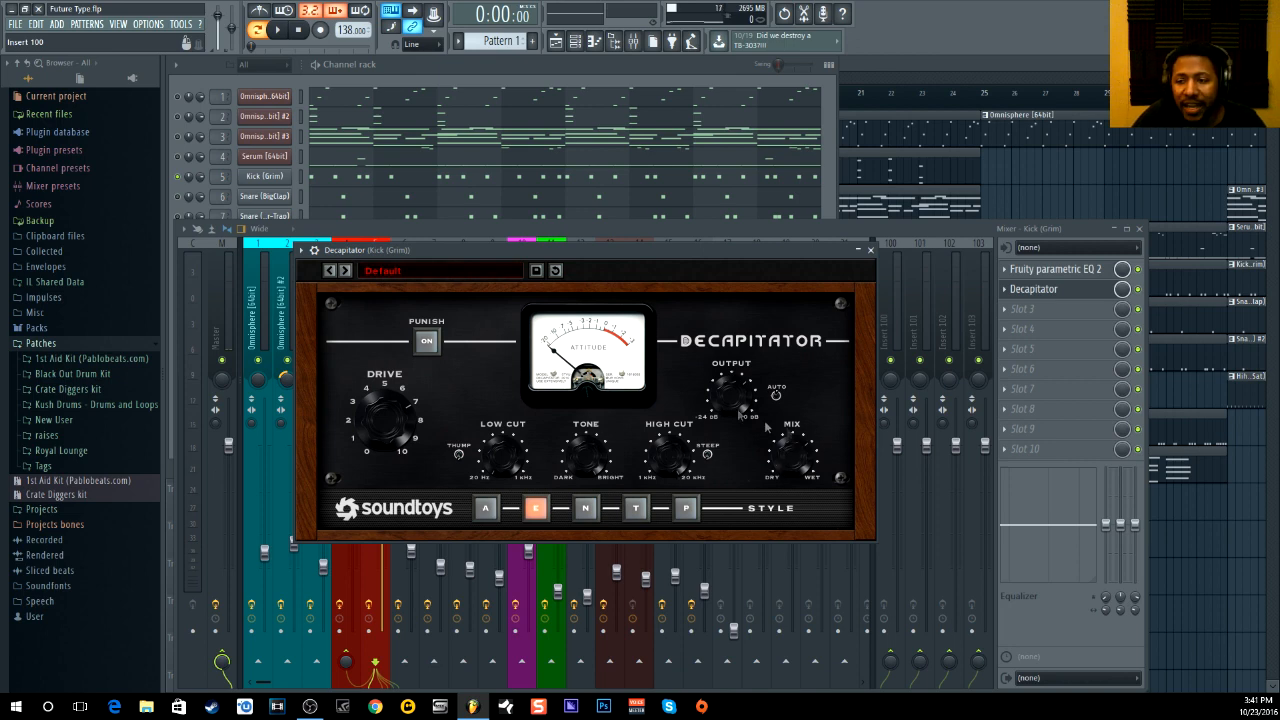
click(1139, 290)
key(space)
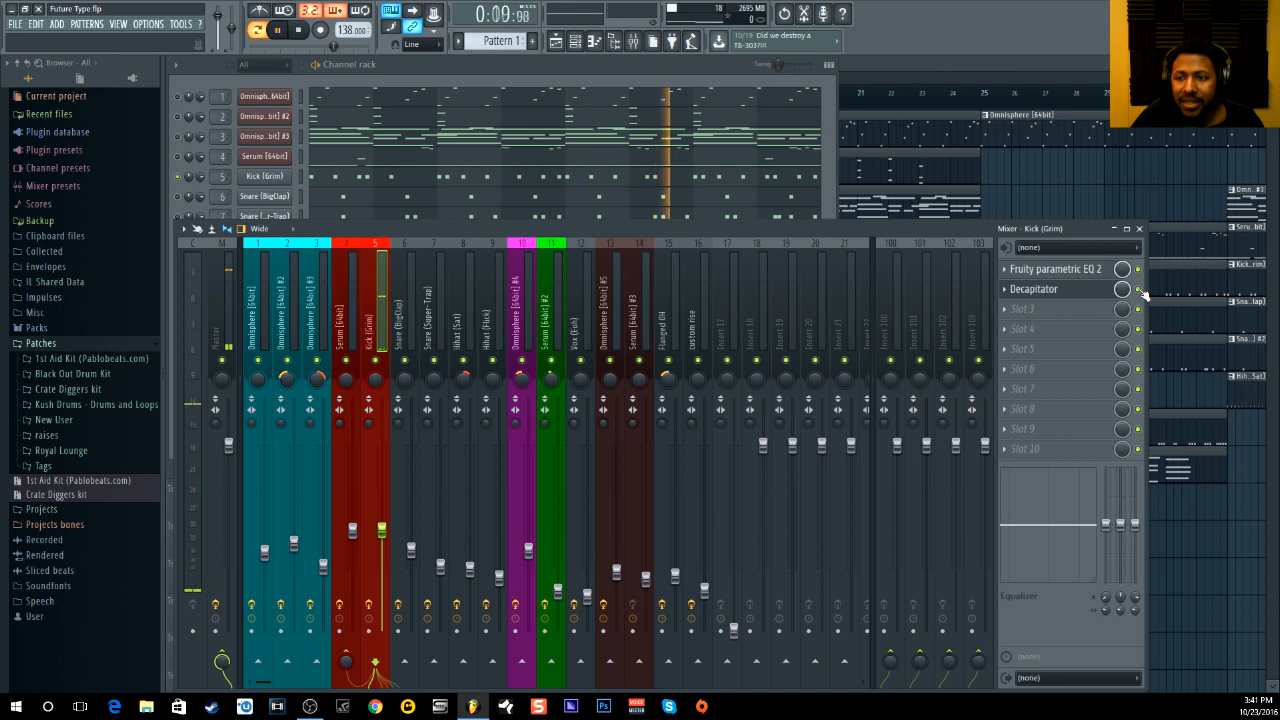
key(space)
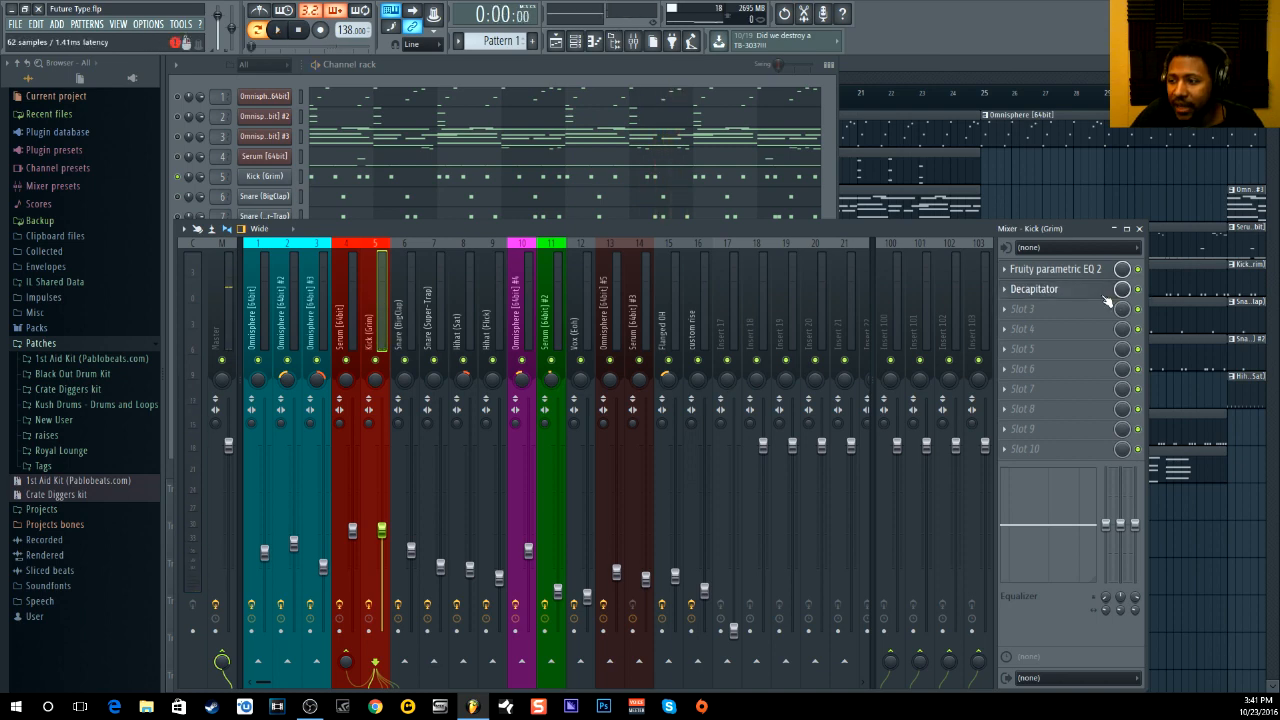
Reopen Decapitator on the Kick (Grim) mixer track and audition the kick with the effect active.
click(1105, 294)
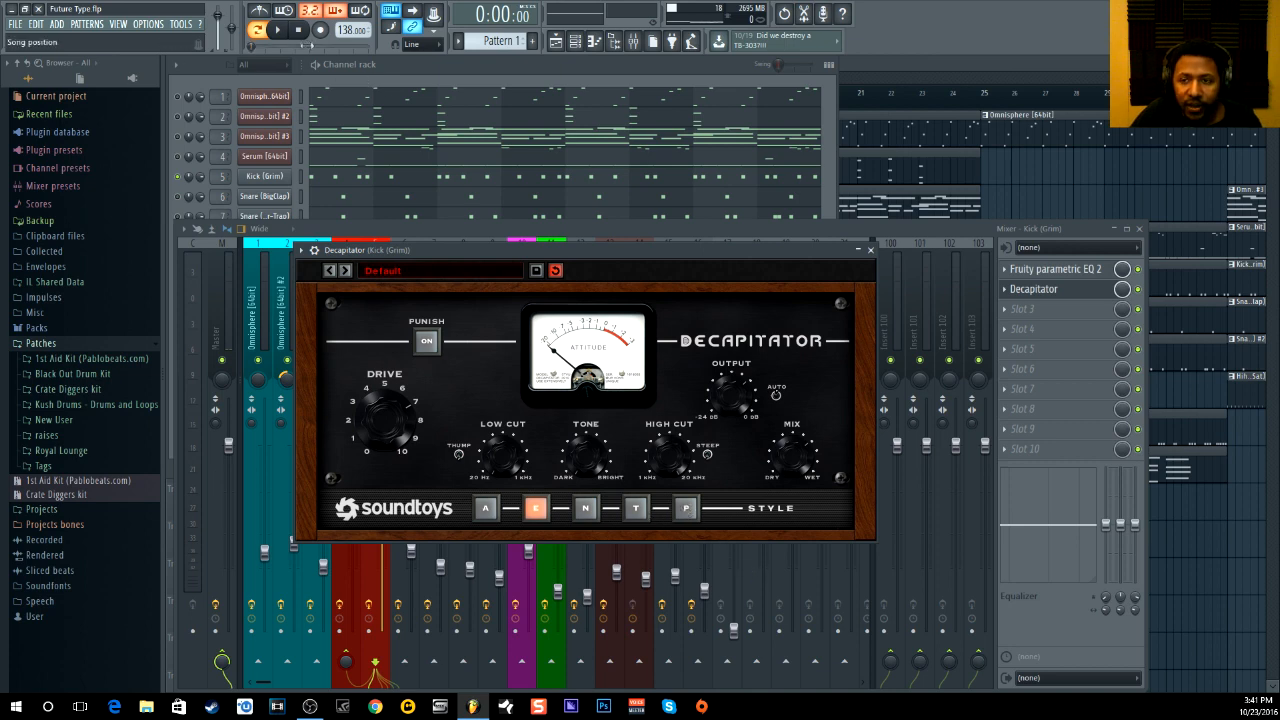
key(space)
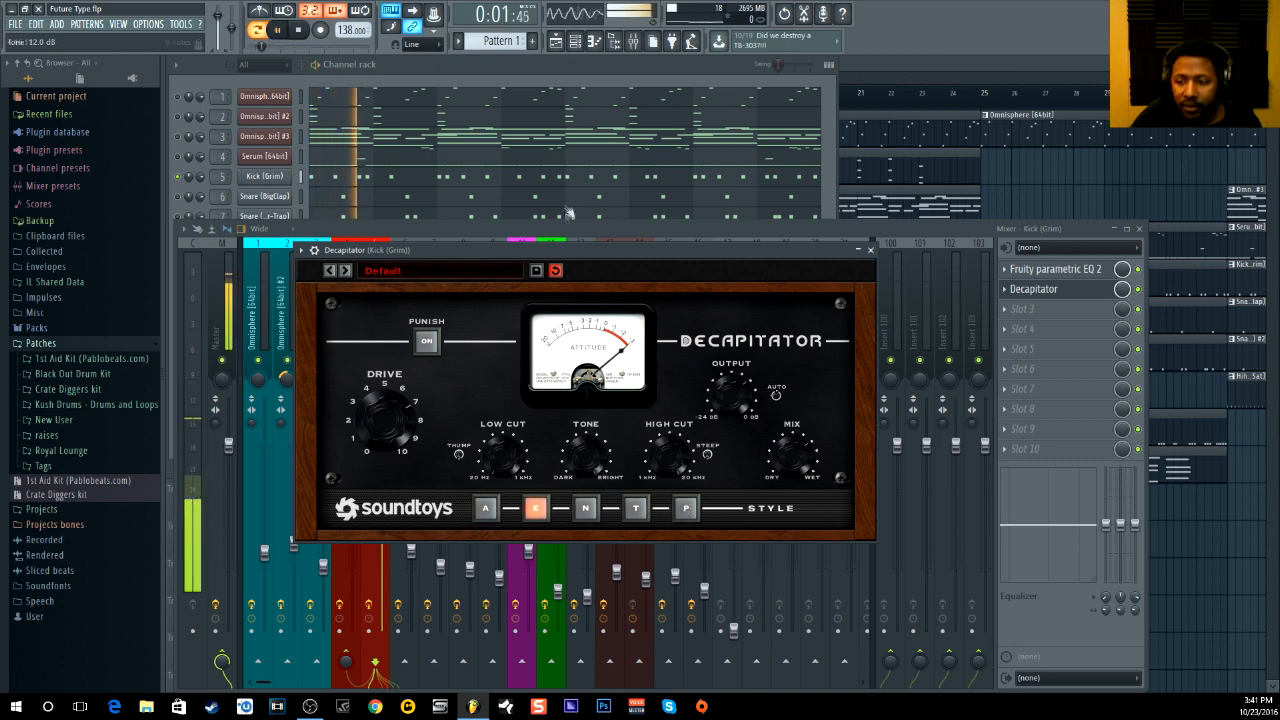
click(298, 31)
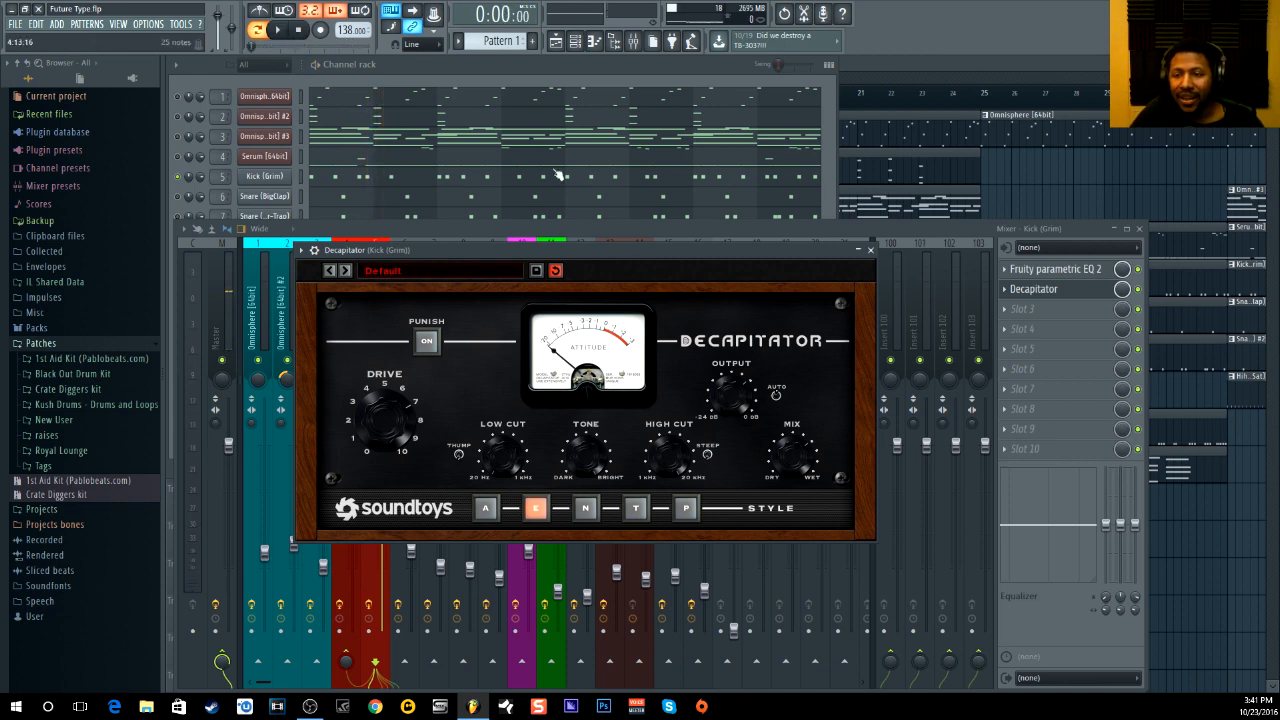
Return to the channel rack, solo the Snare (Super-Trap) channel and audition it.
click(541, 71)
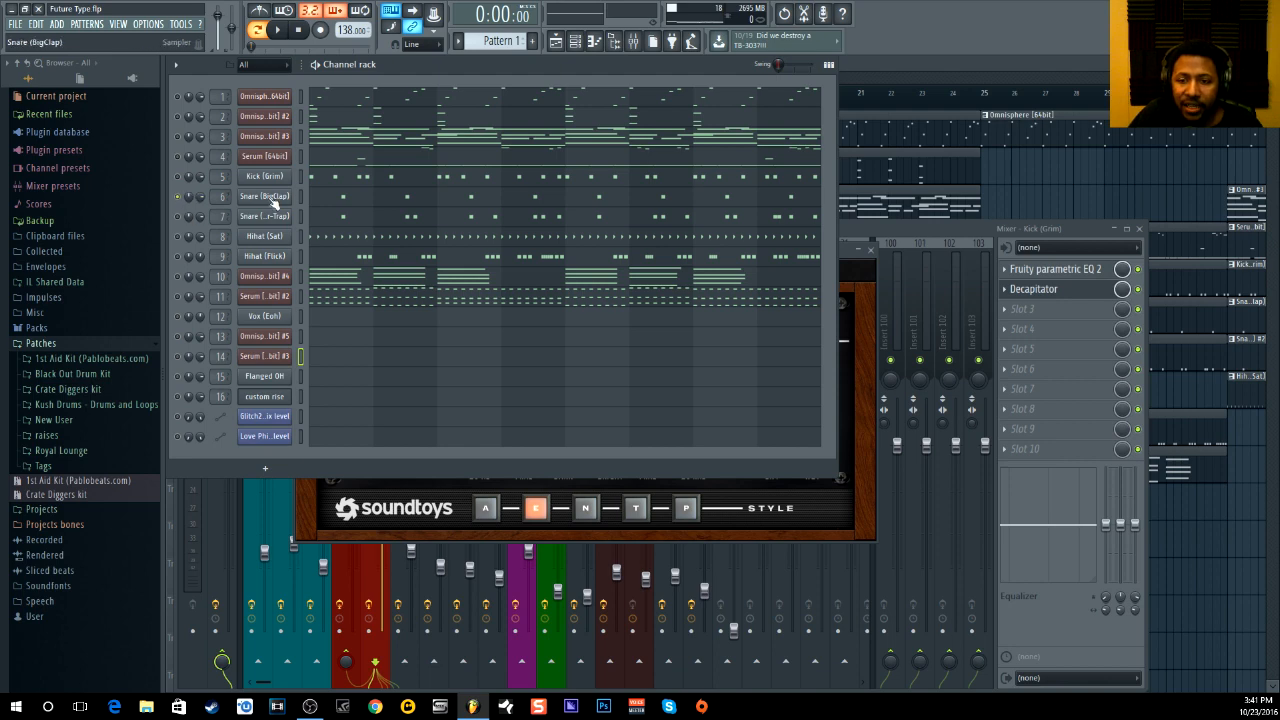
right_click(178, 216)
key(space)
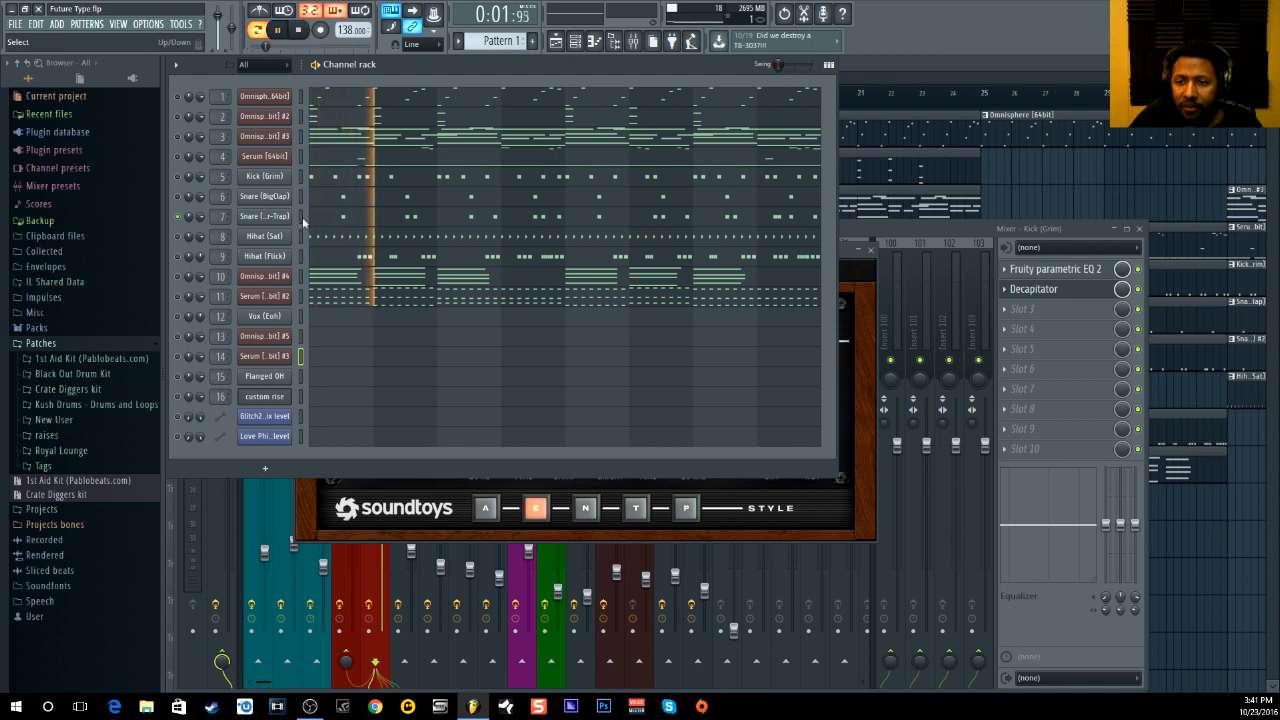
key(space)
View the Snare (BigClap) sample settings and enable the channel alongside Snare (Super-Trap).
click(265, 196)
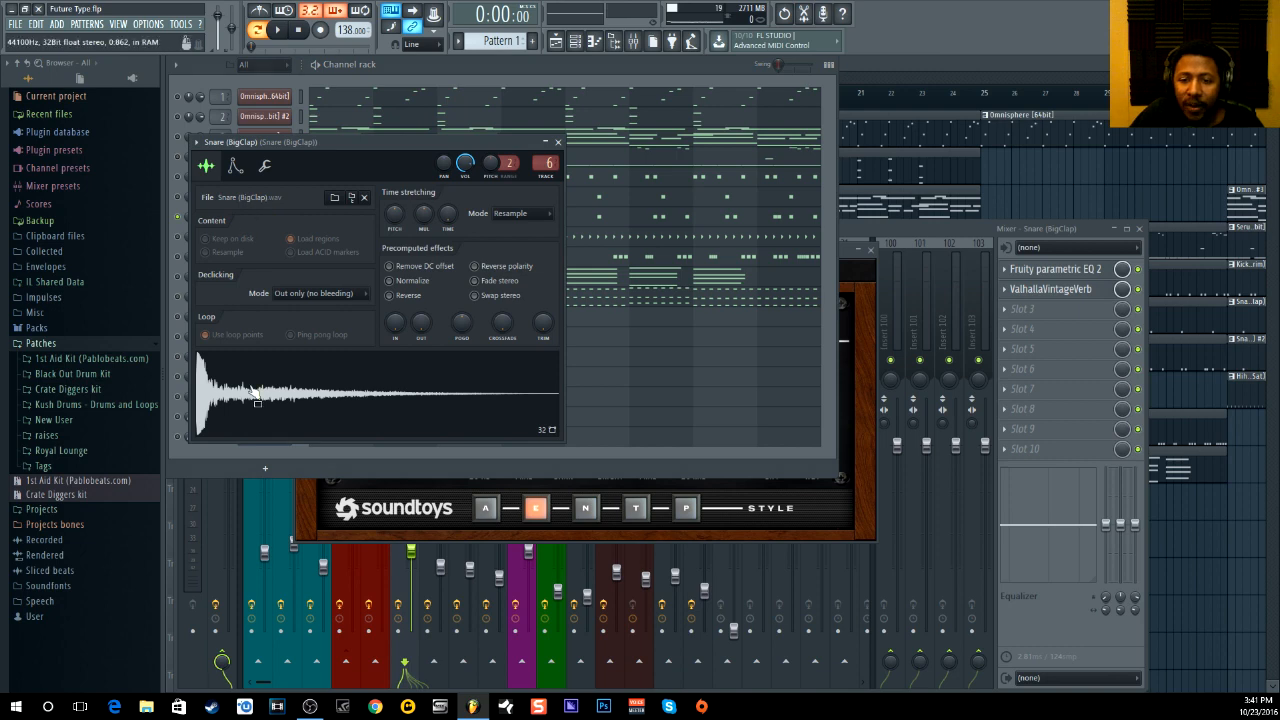
click(558, 143)
click(178, 197)
Open the mixer and view the ValhallaVintageVerb reverb on the Snare (BigClap) track.
click(951, 233)
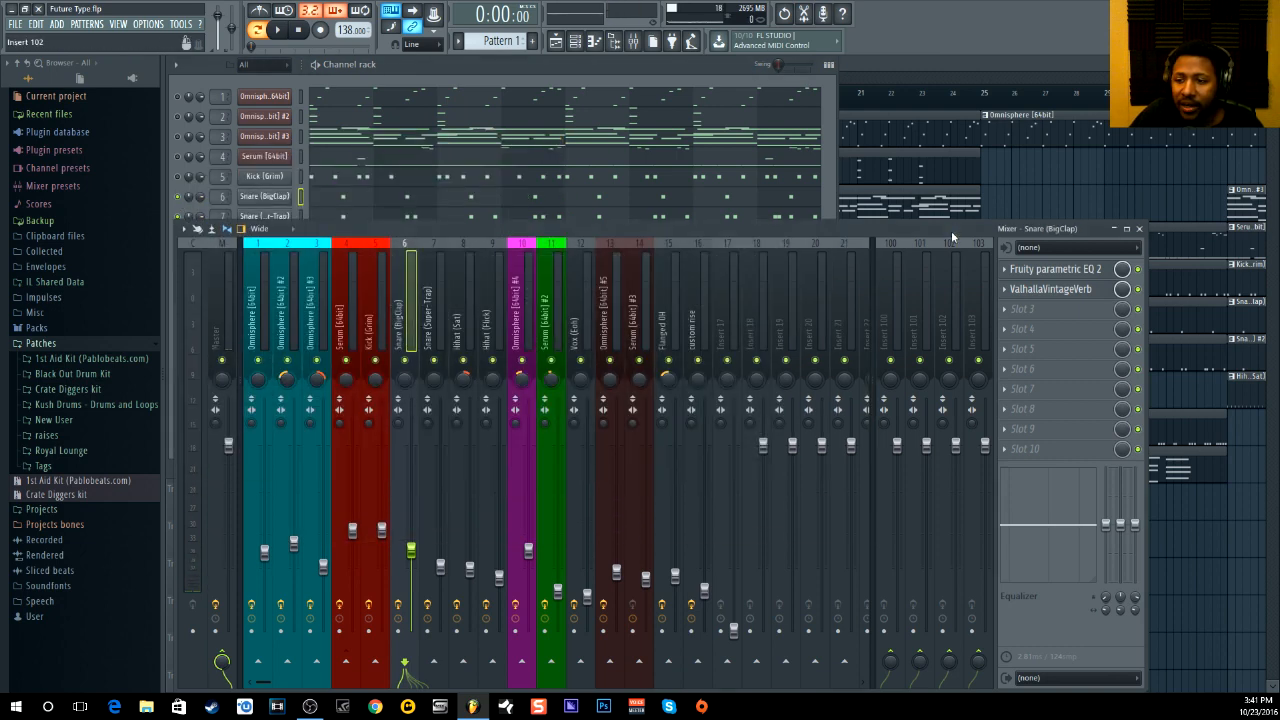
click(428, 296)
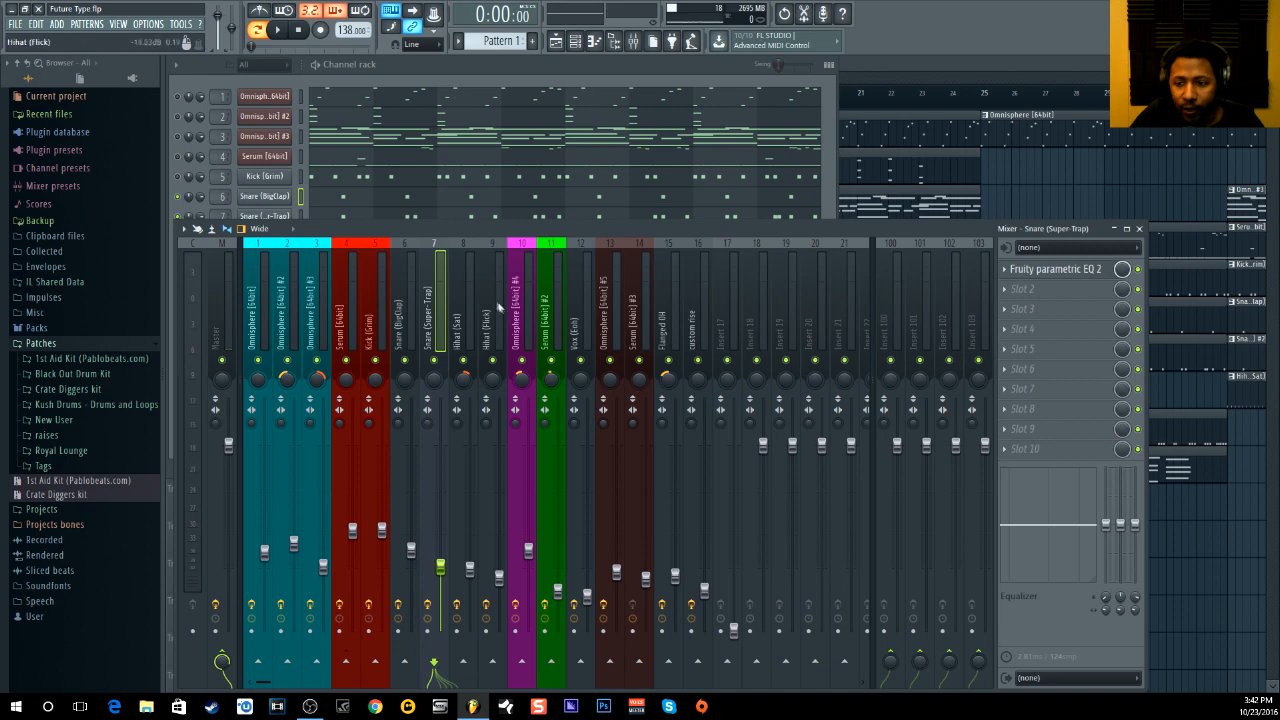
click(403, 322)
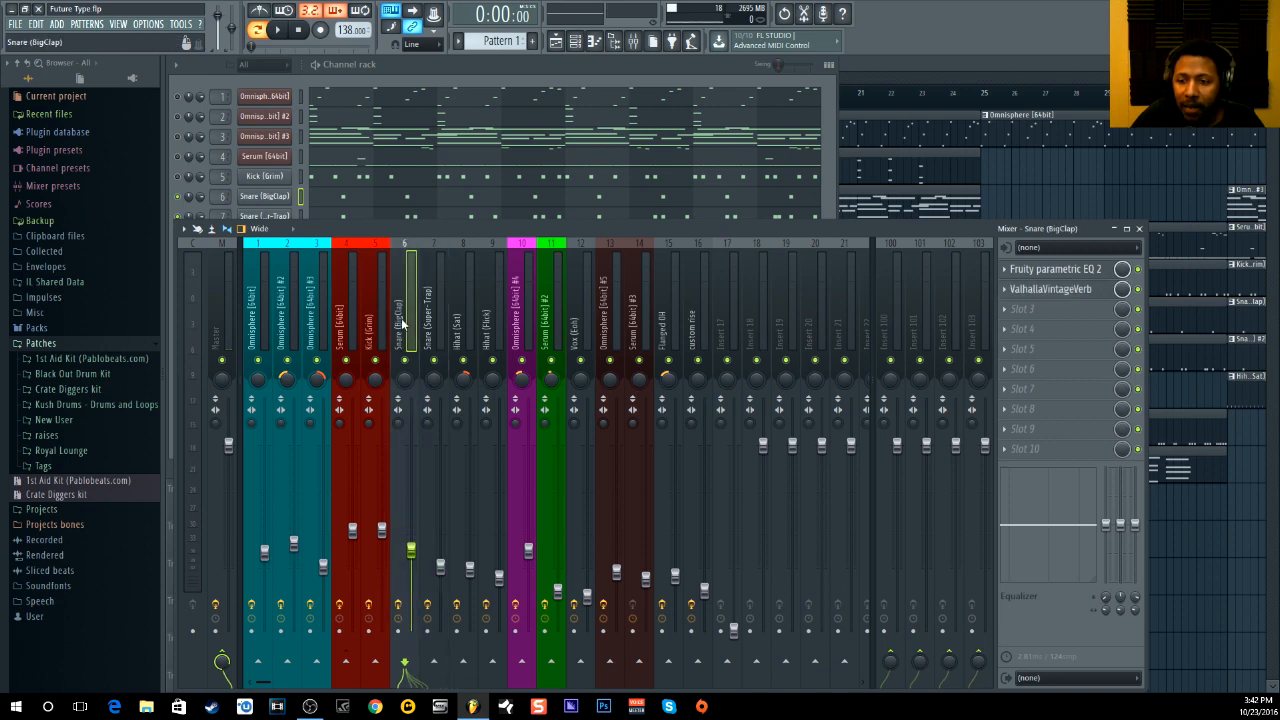
click(1058, 272)
click(1114, 289)
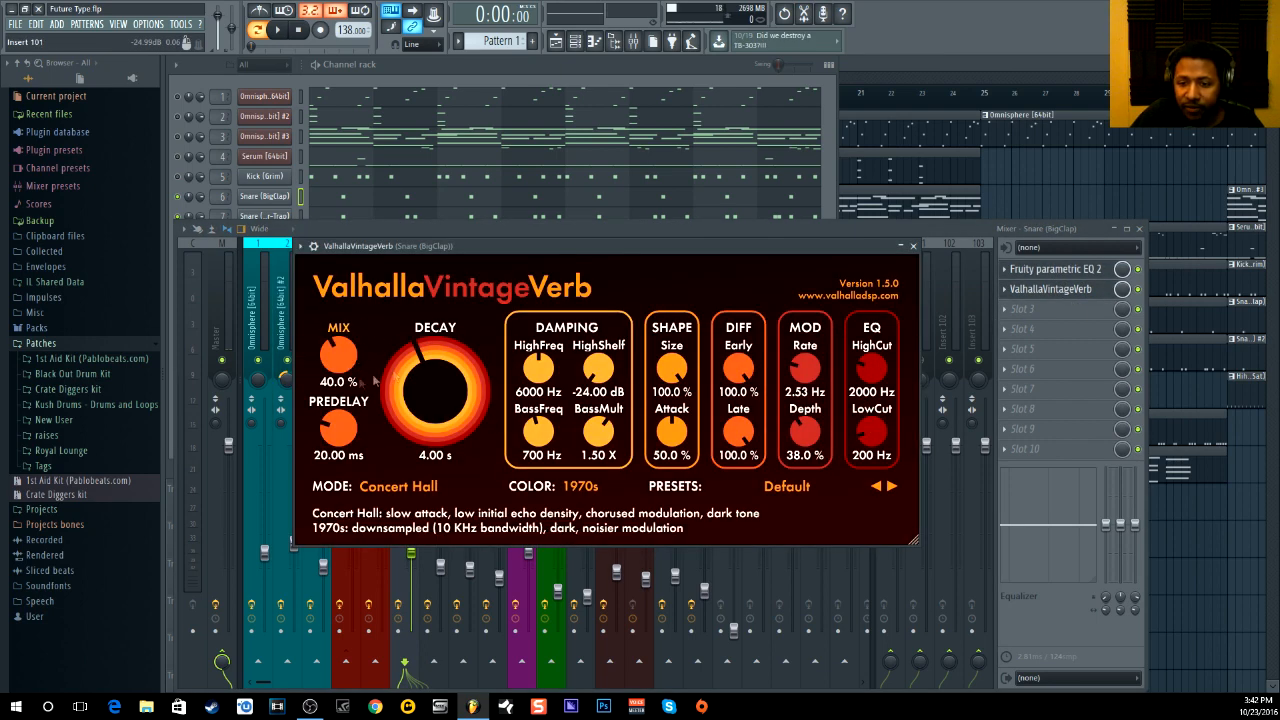
click(914, 247)
click(683, 228)
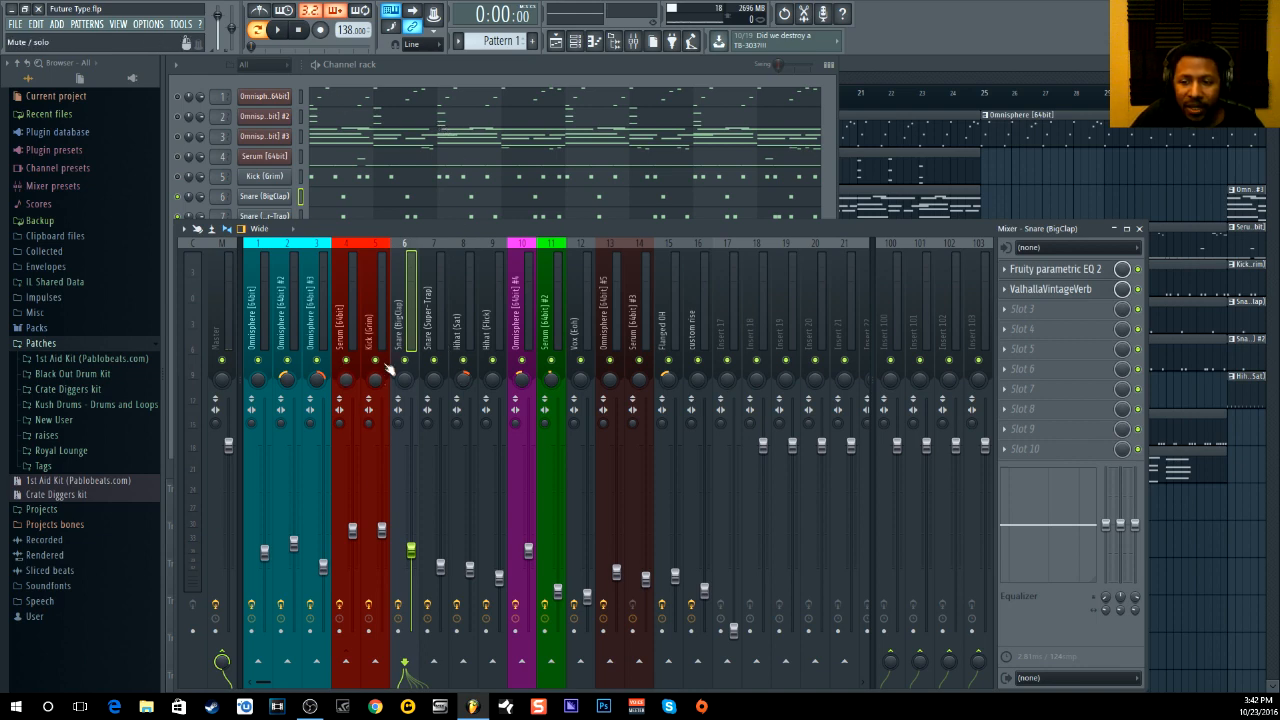
Compare the effect chains of the Snare (Super-Trap) and Snare (BigClap) mixer tracks, and audition both snares together.
click(425, 338)
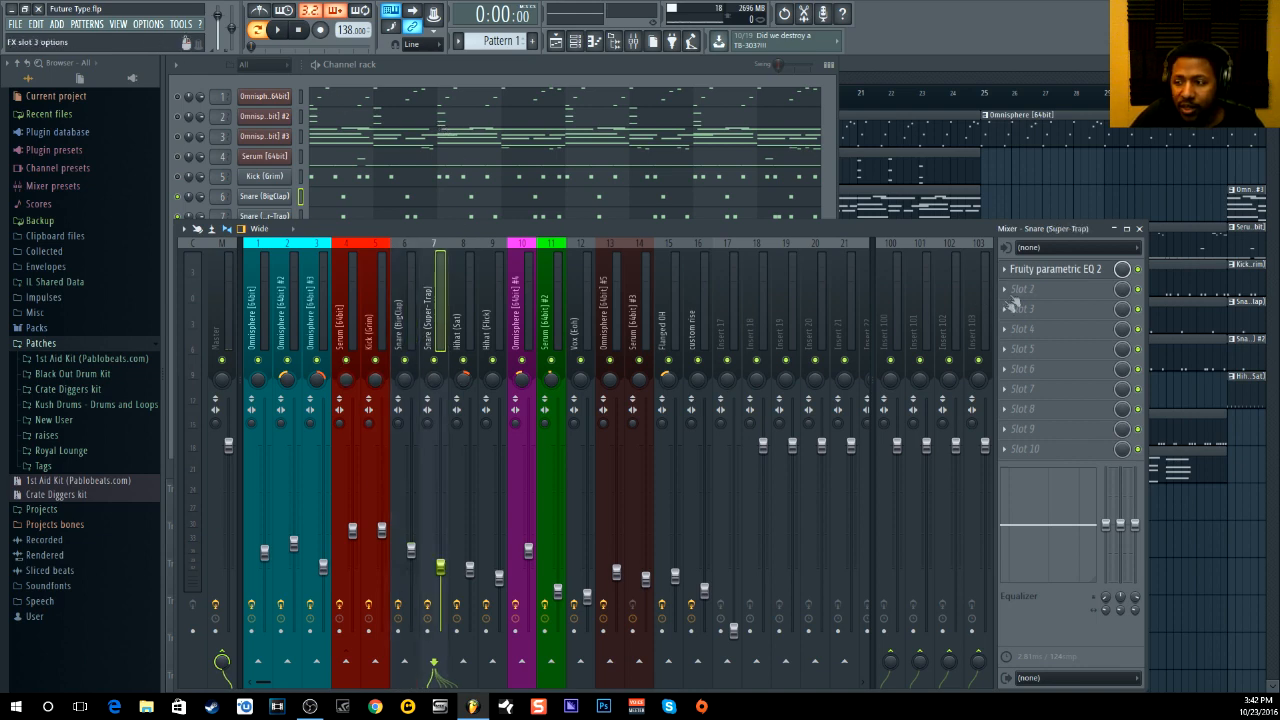
click(405, 330)
click(428, 326)
click(404, 330)
click(425, 334)
click(405, 330)
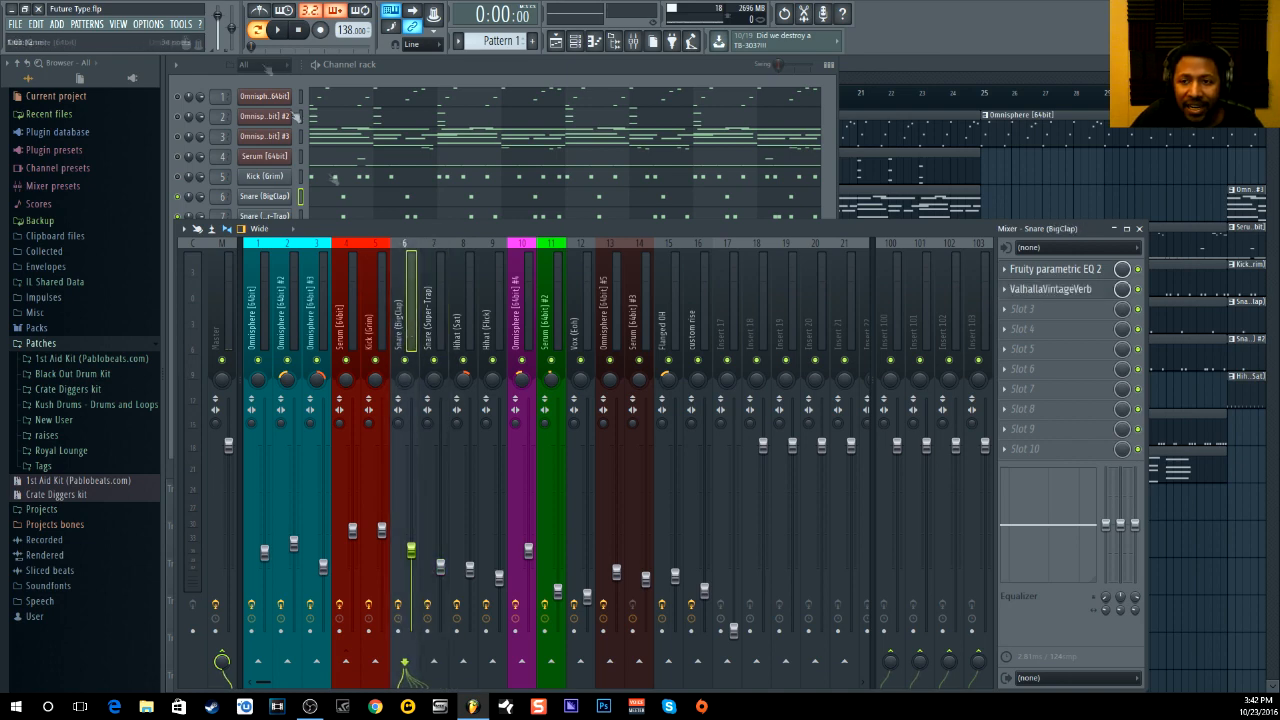
click(285, 35)
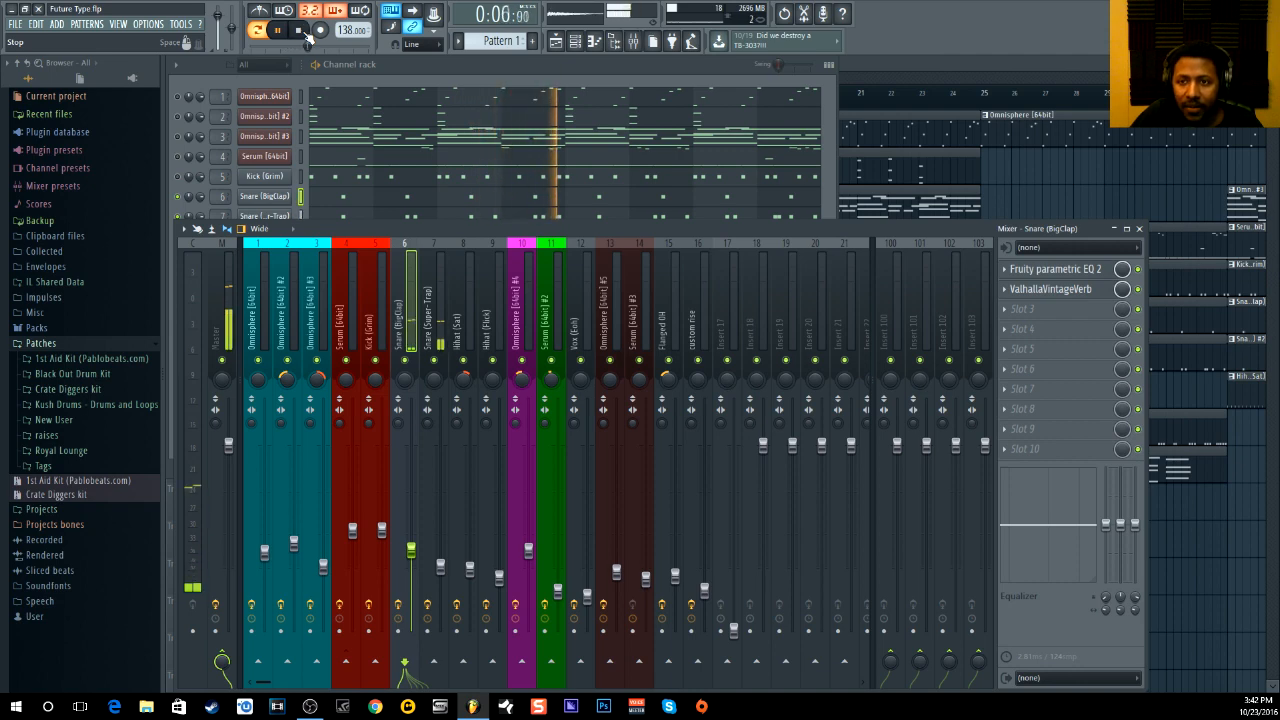
click(309, 31)
Solo the Hihat (Sat) channel and audition it, and enable Hihat (Flick) to hear both hi-hats together.
click(412, 67)
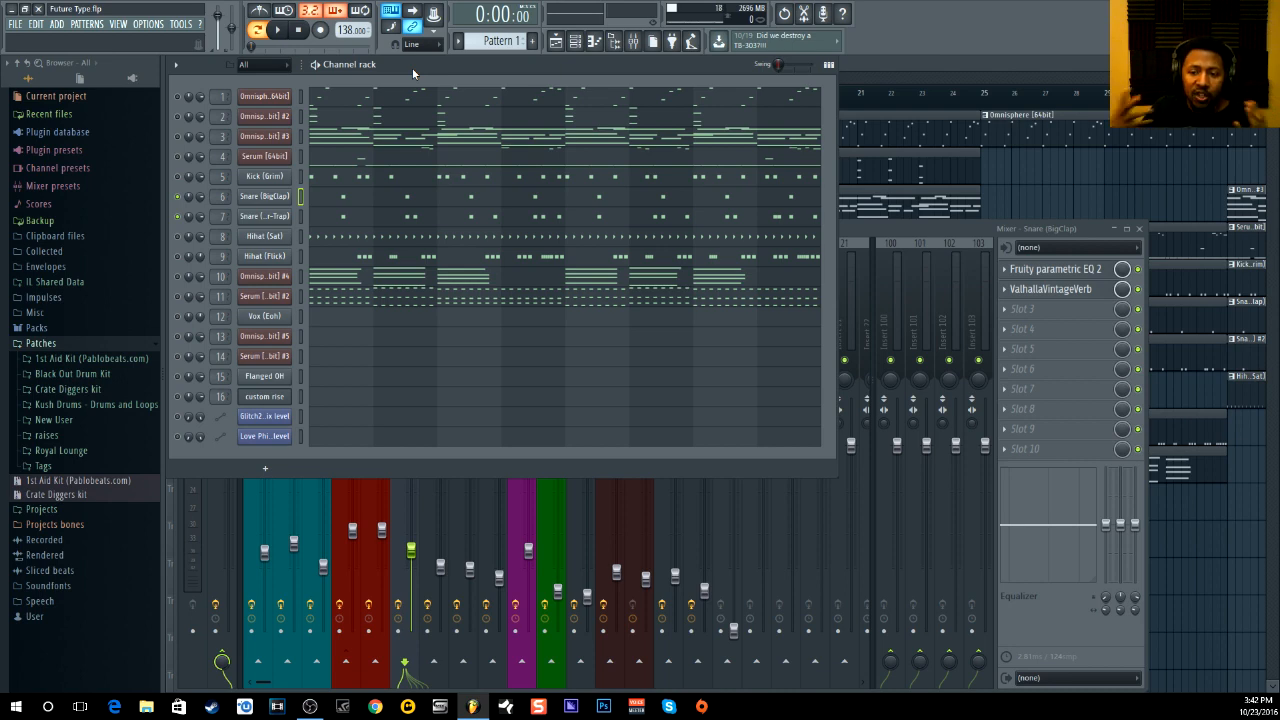
click(177, 235)
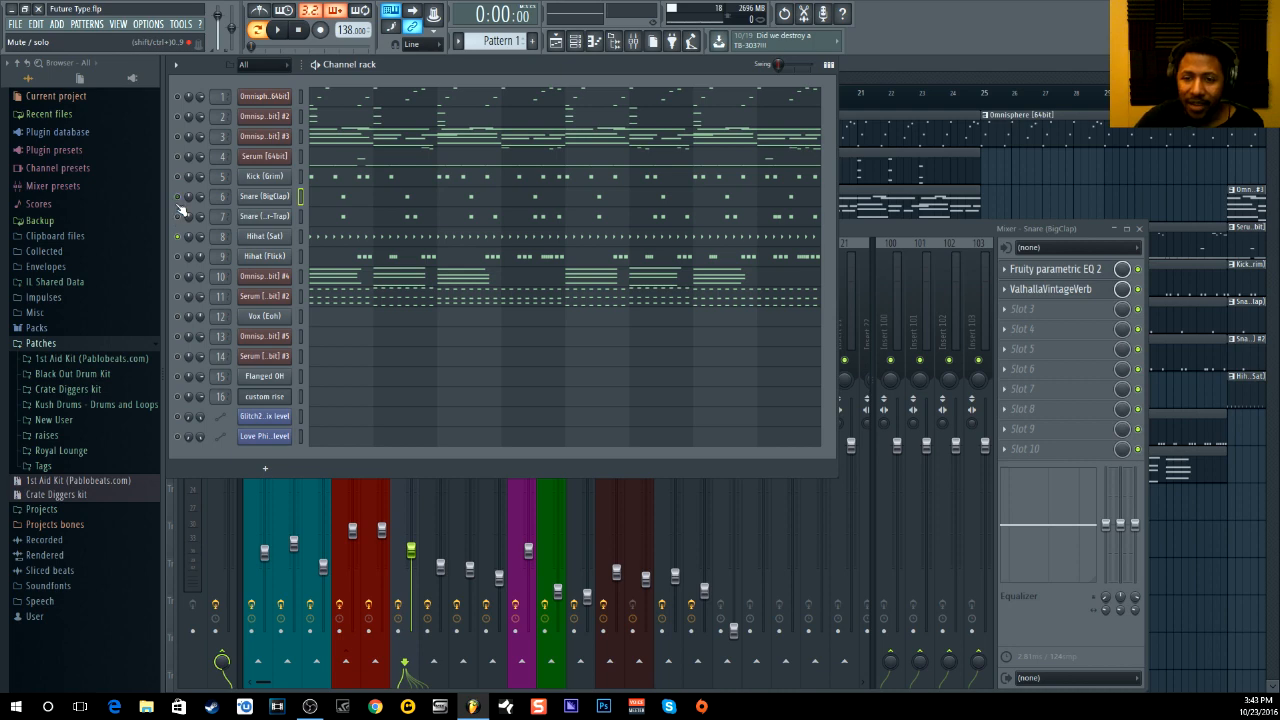
click(277, 30)
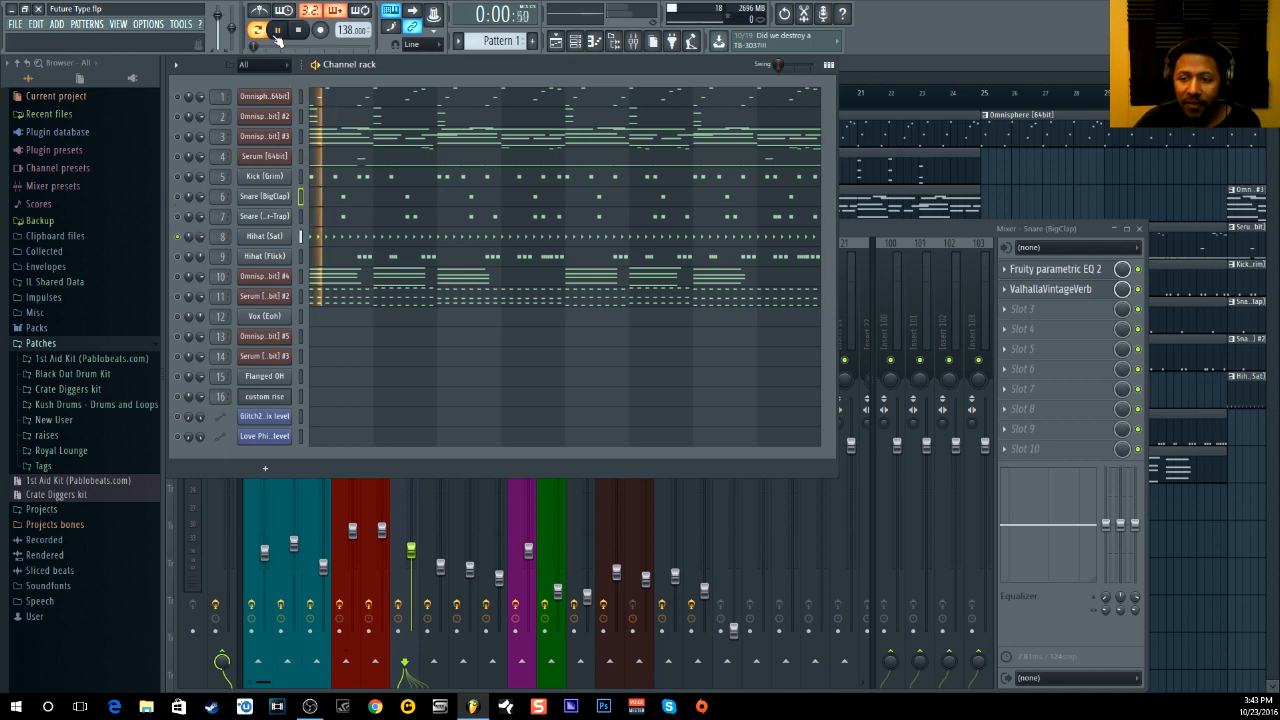
click(300, 31)
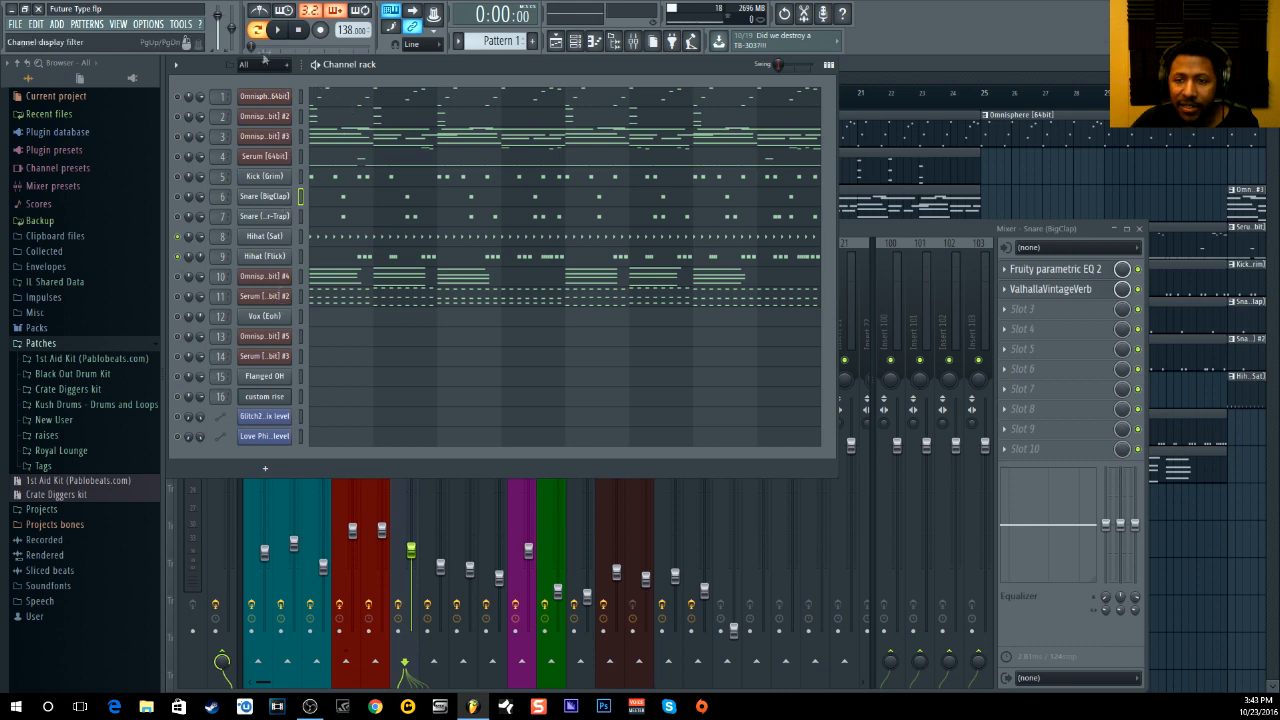
click(279, 31)
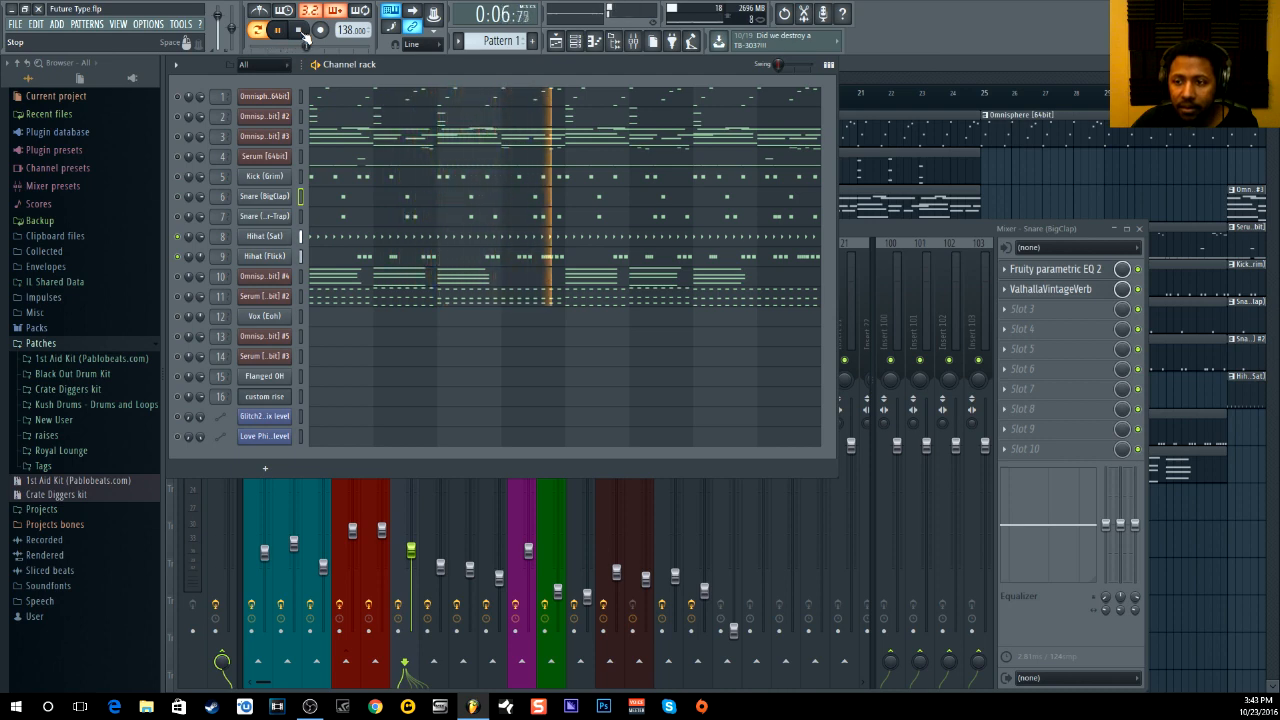
click(300, 30)
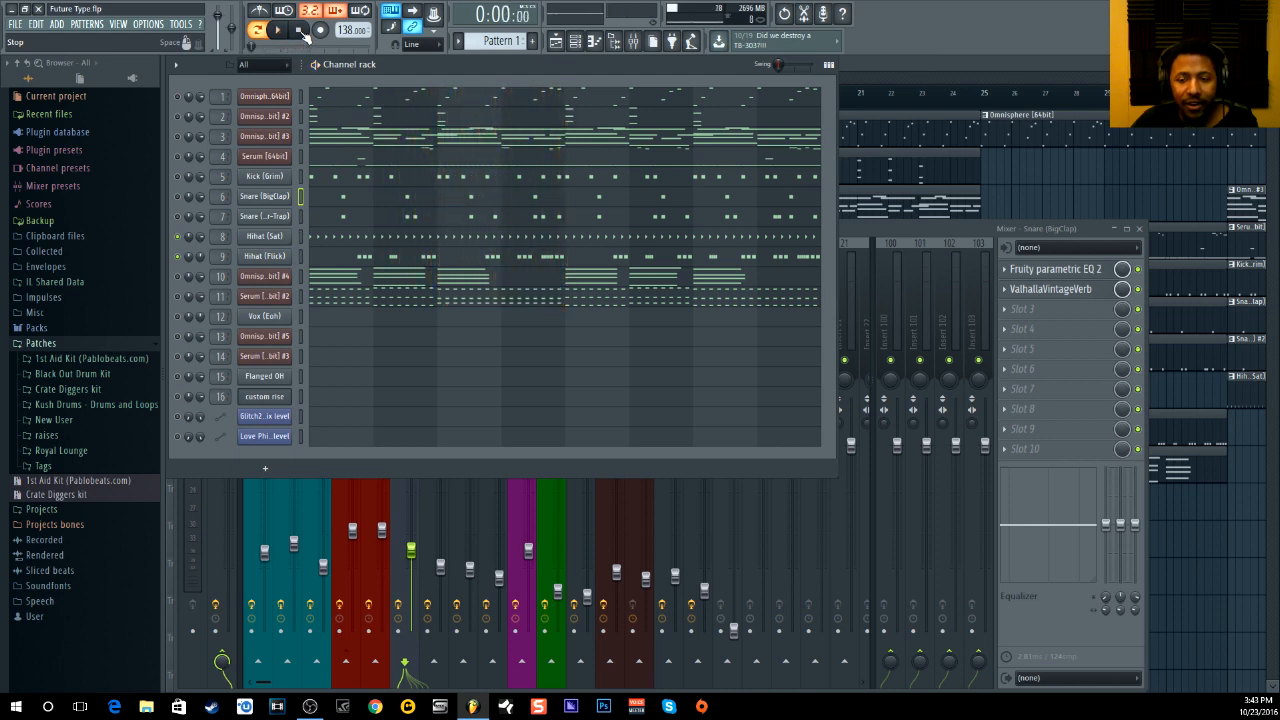
Open the Hihat (Flick) notes in the piano roll and try randomizing their pan levels with the randomizer.
click(345, 254)
scroll(363, 262, up, 3)
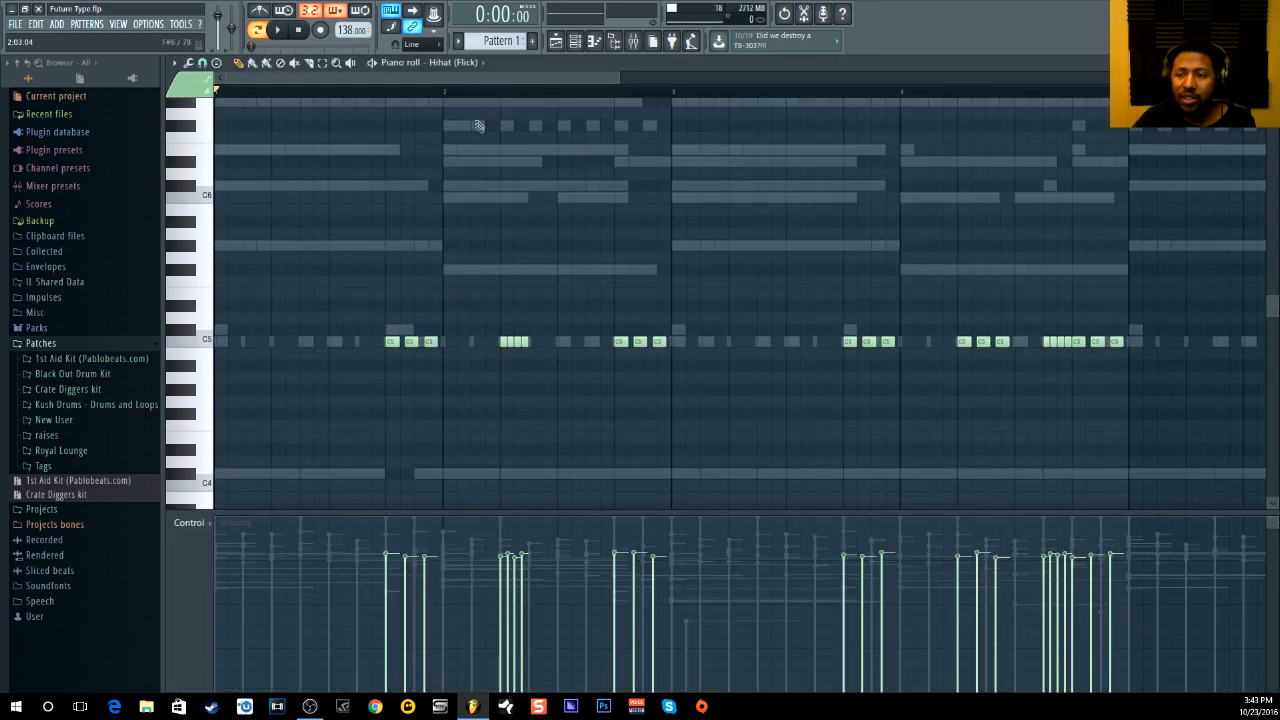
scroll(473, 93, down, 4)
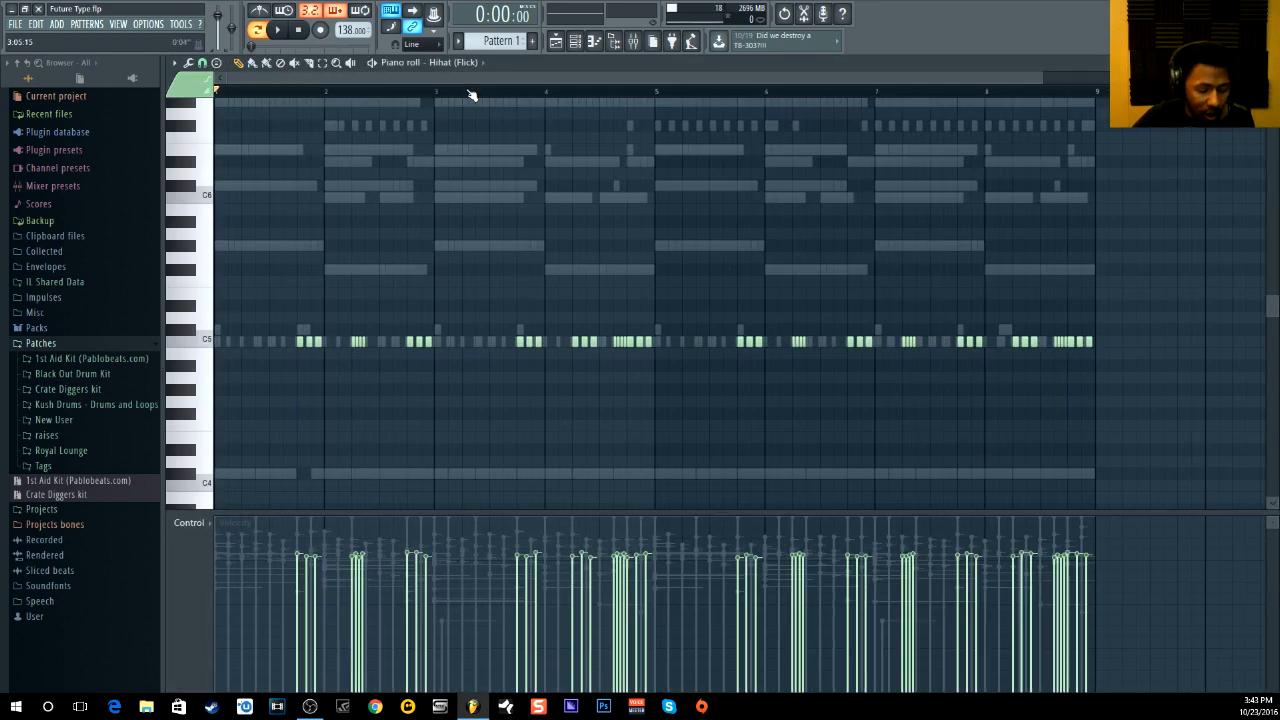
key(alt+r)
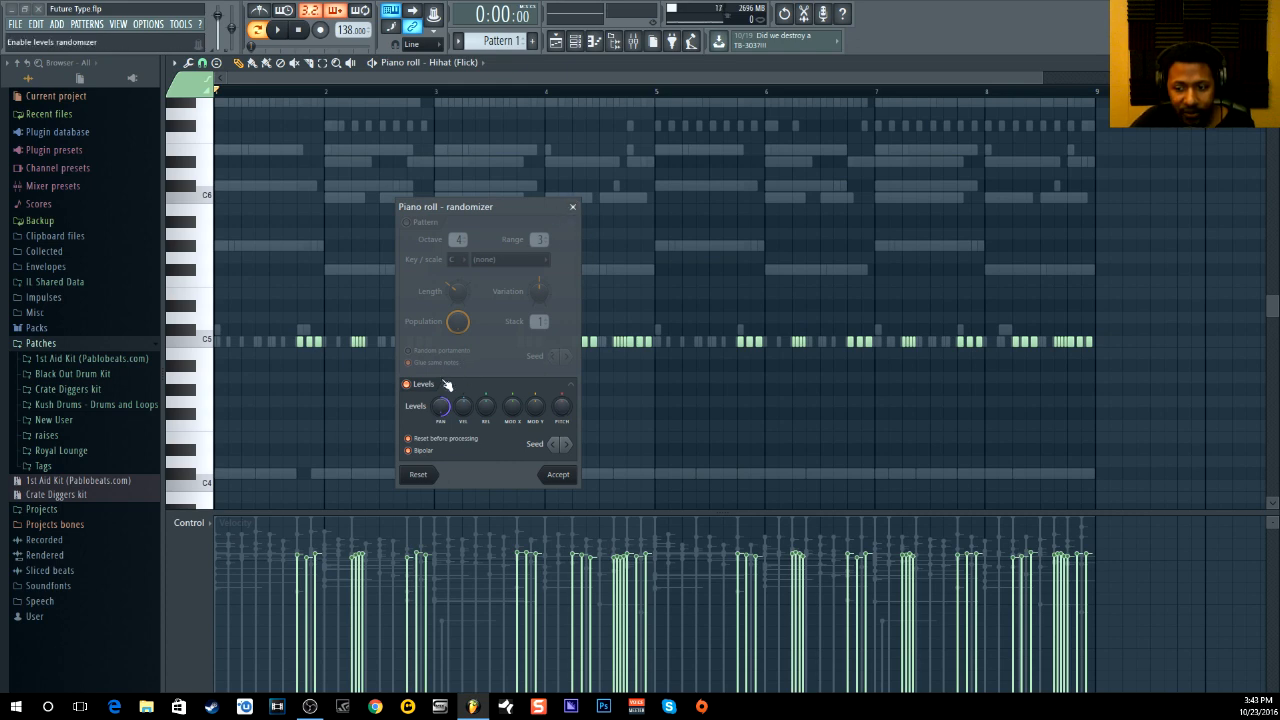
drag(441, 405, 441, 400)
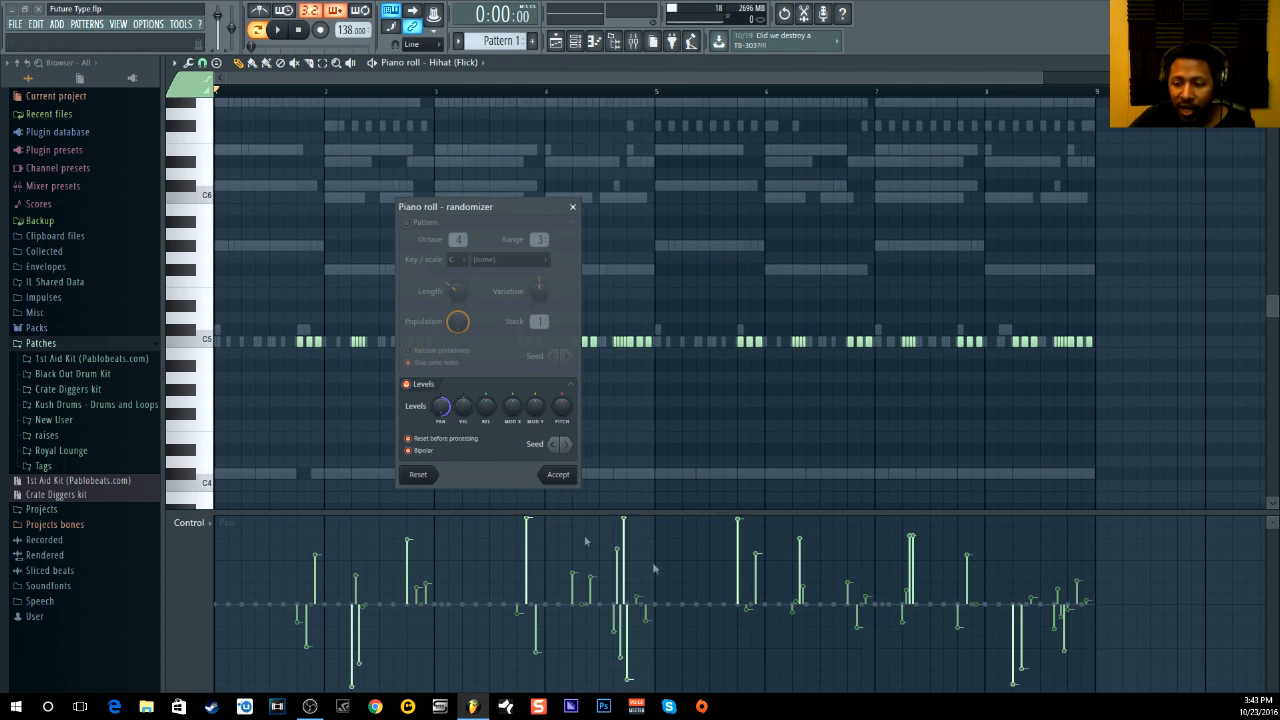
click(572, 207)
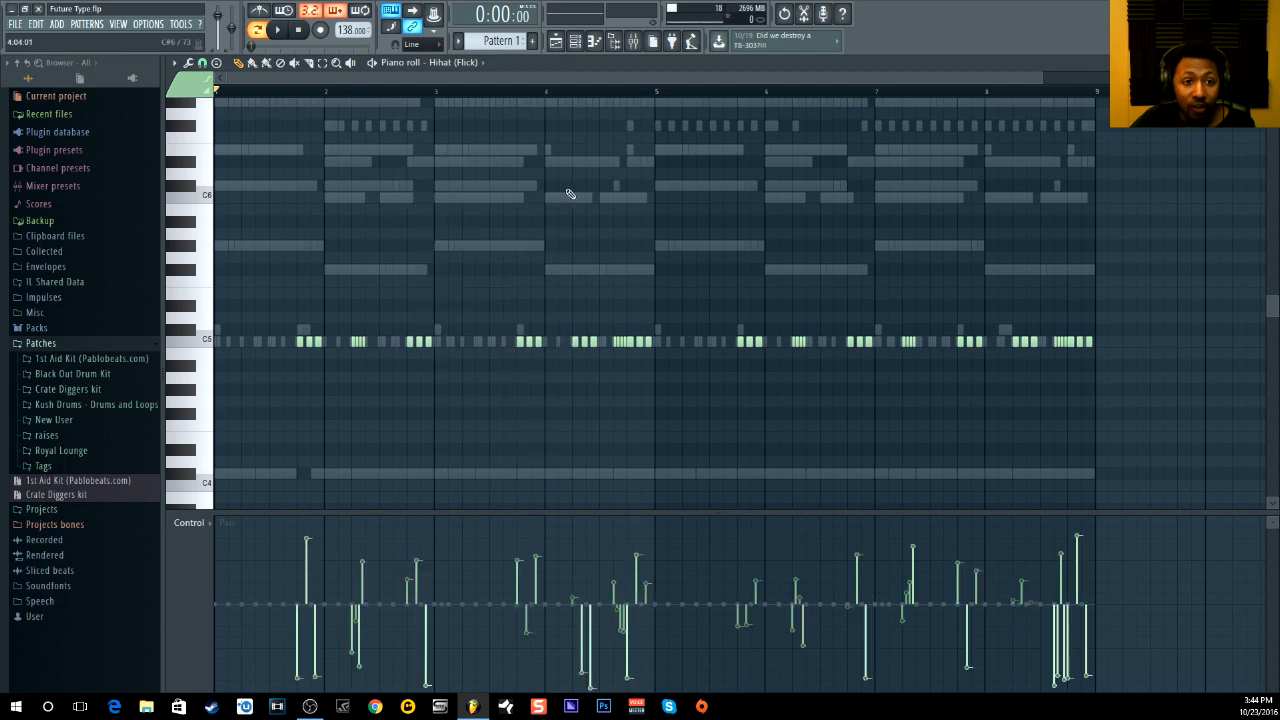
Return to the channel rack and audition the kick, both snares and both hi-hats together.
click(575, 42)
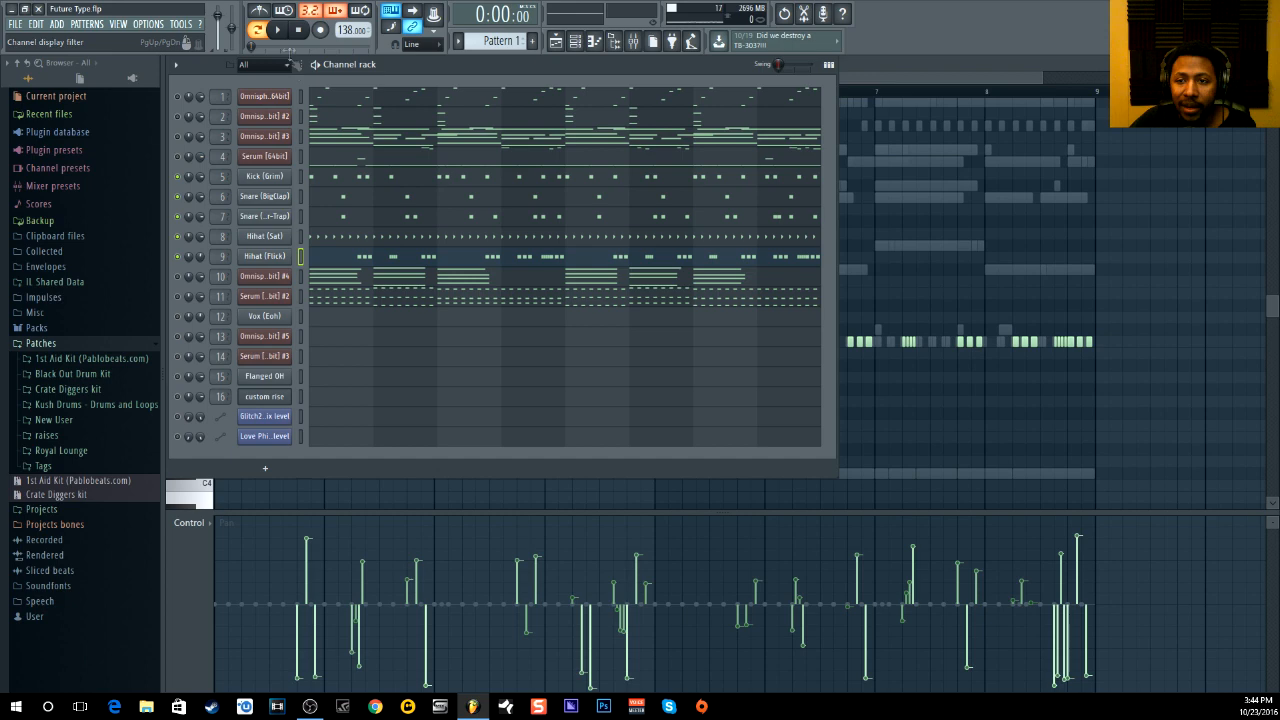
click(279, 30)
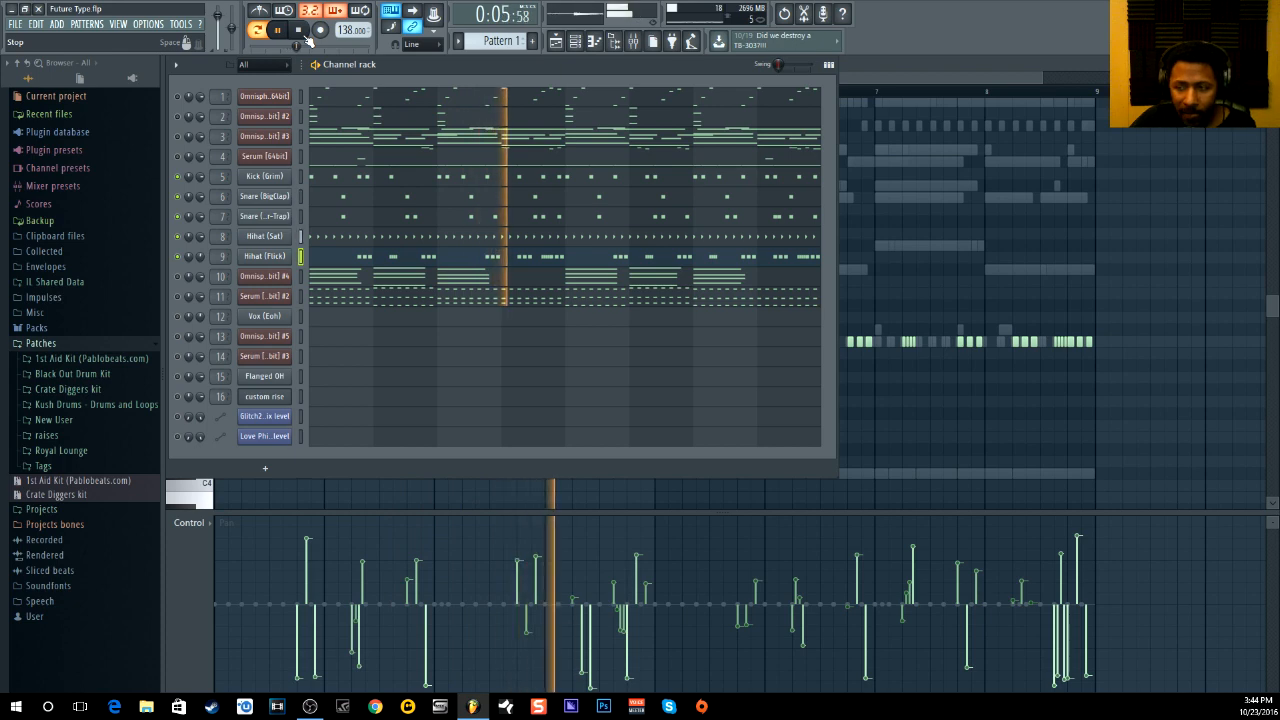
click(300, 31)
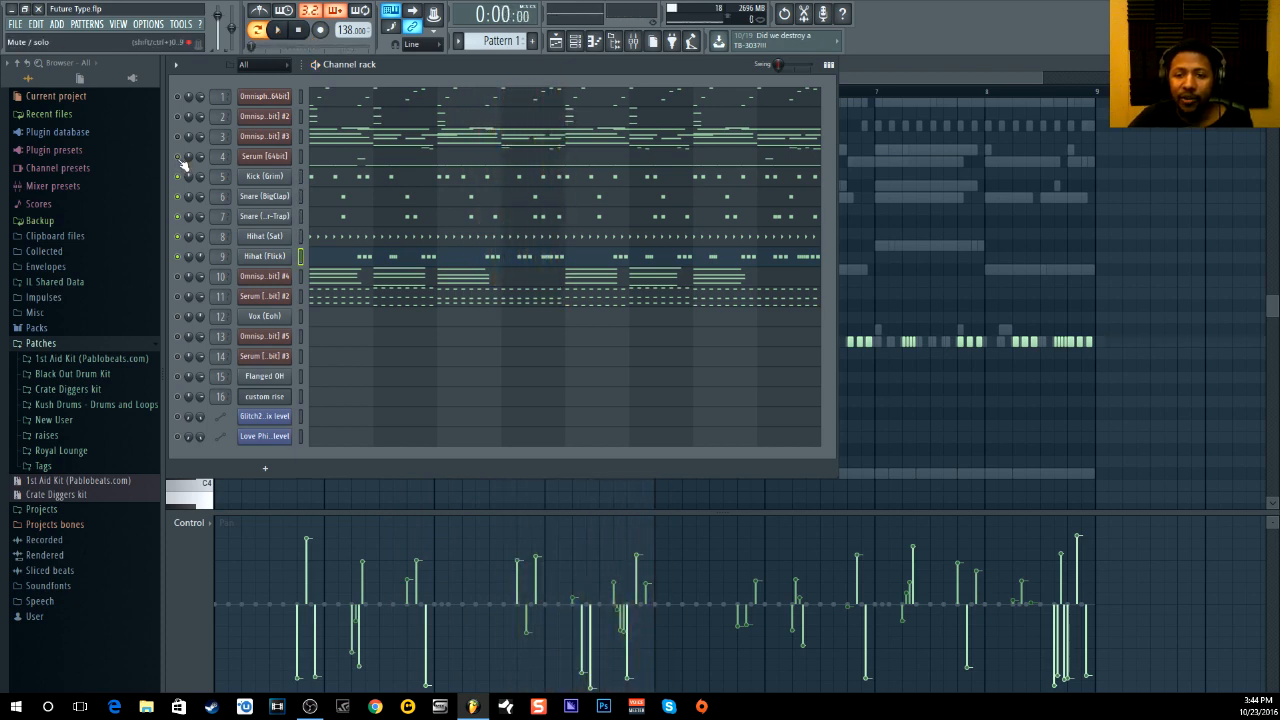
View the BASS - Godfather of 888s preset on the Serum [64bit] channel, and open that channel's mixer track.
click(264, 157)
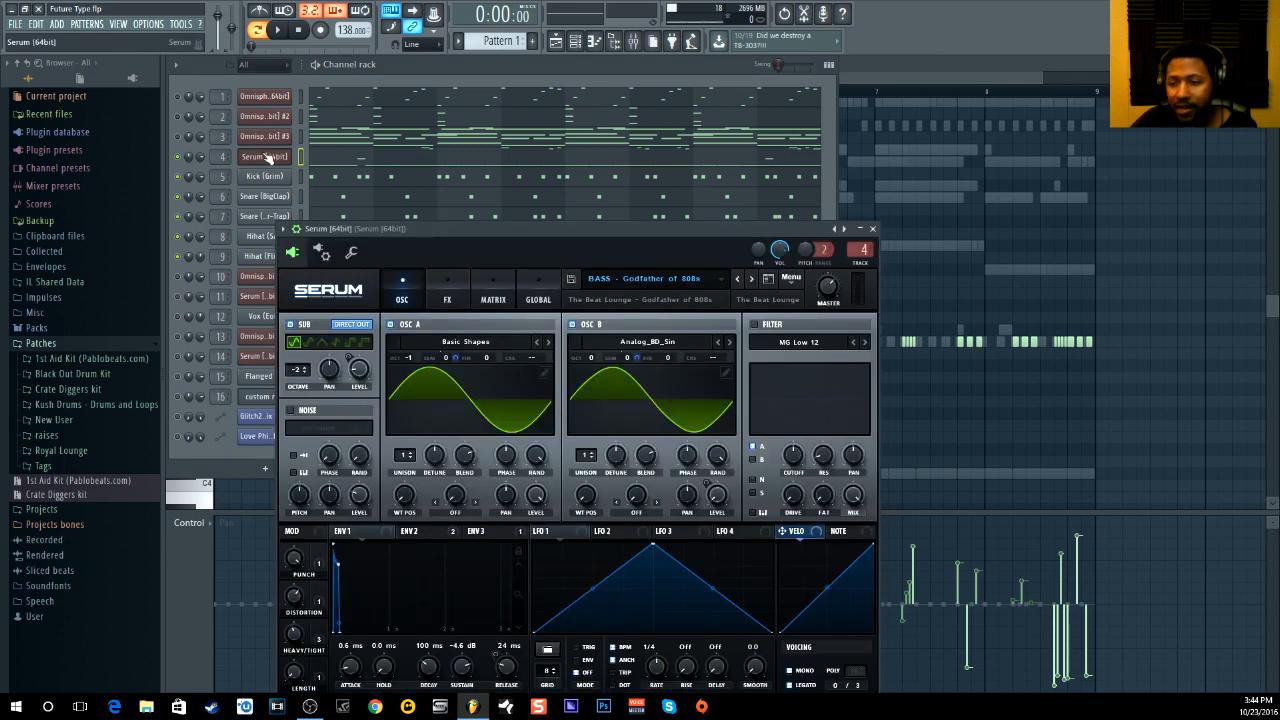
click(875, 232)
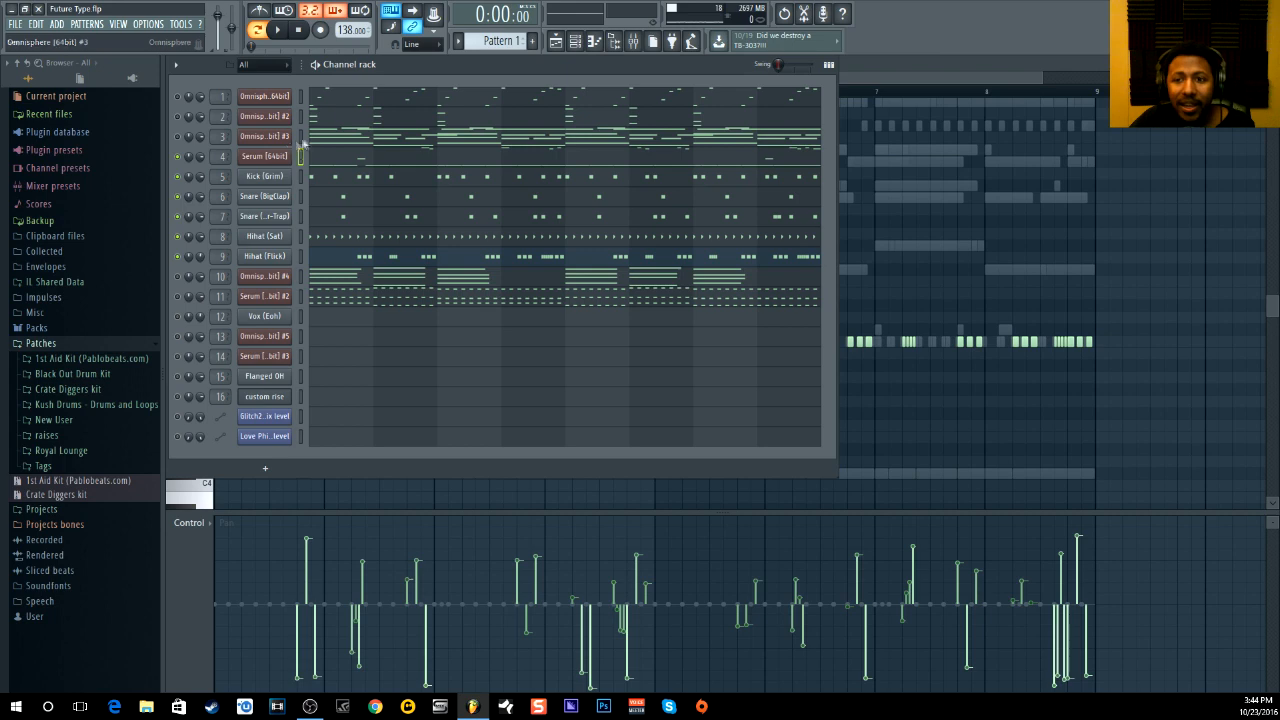
right_click(224, 157)
click(257, 169)
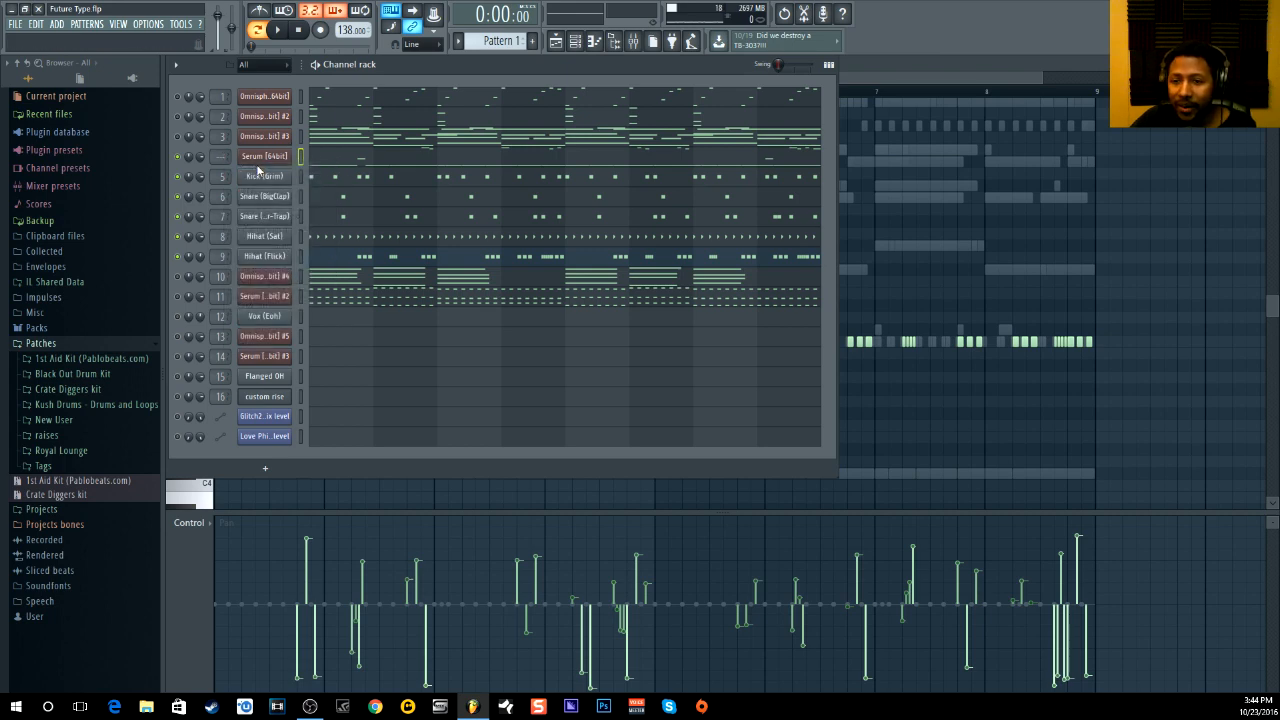
scroll(214, 161, up, 4)
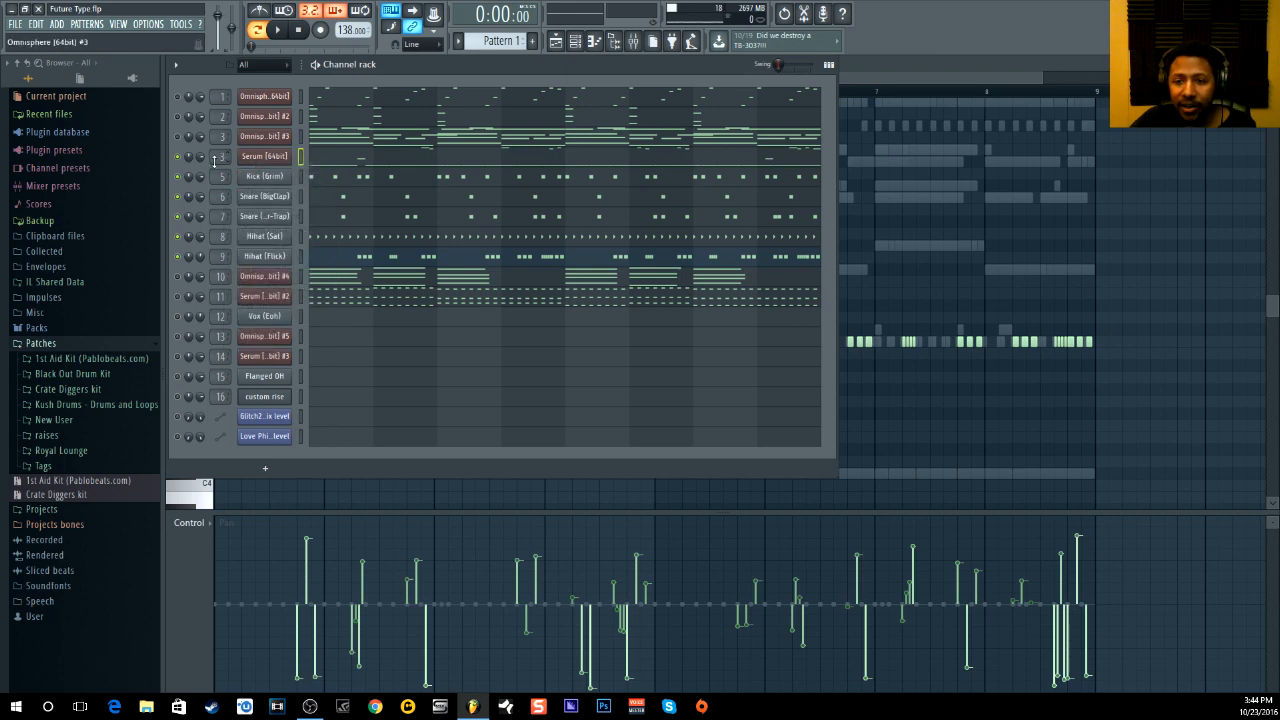
double_click(214, 161)
View the Decapitator, Fruity Parametric EQ 2 and Fruity Limiter effects on the Serum [64bit] mixer track.
click(1060, 270)
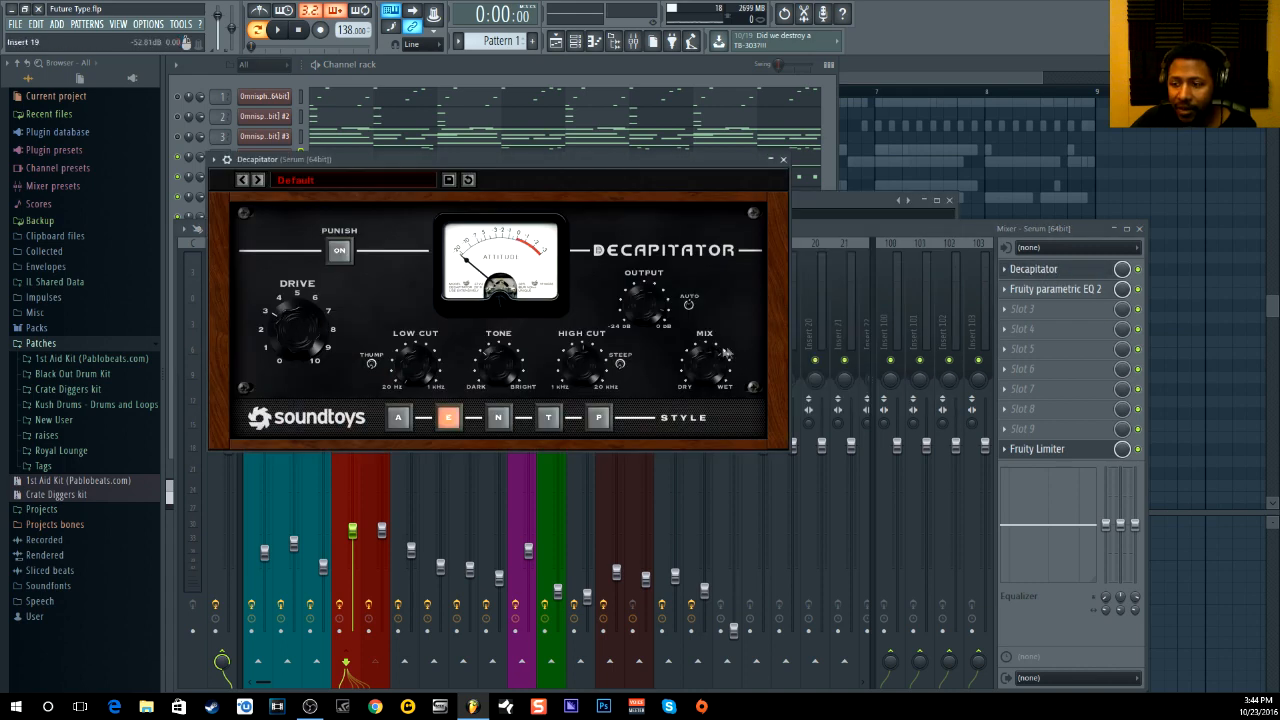
click(1062, 290)
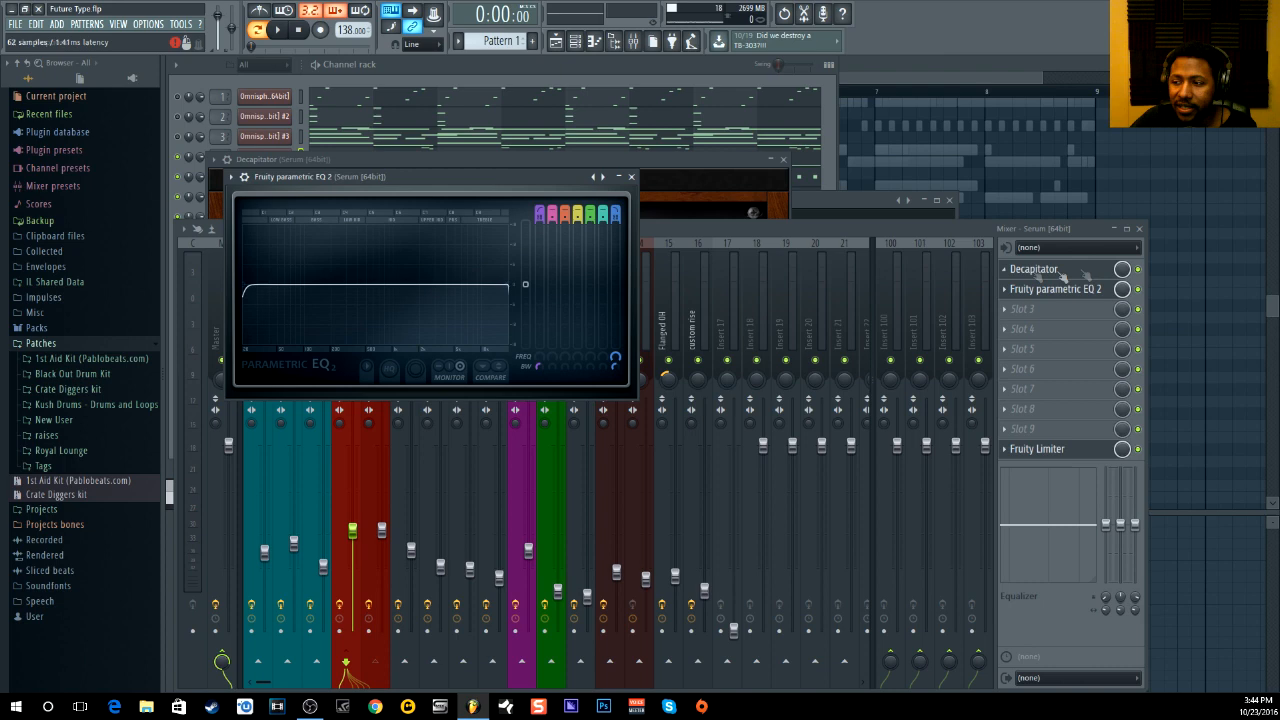
click(631, 176)
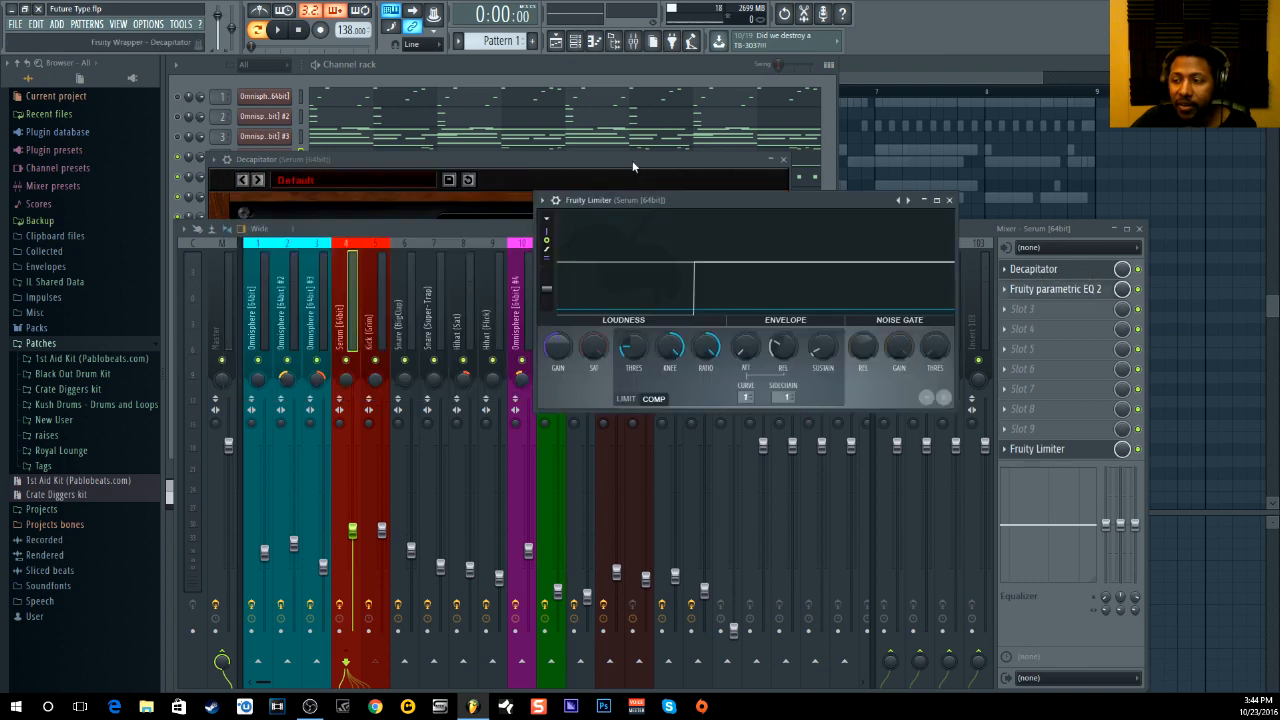
click(632, 160)
Bypass the Decapitator on the Serum [64bit] mixer track, solo that channel in the channel rack and audition the bass.
click(1136, 271)
click(623, 64)
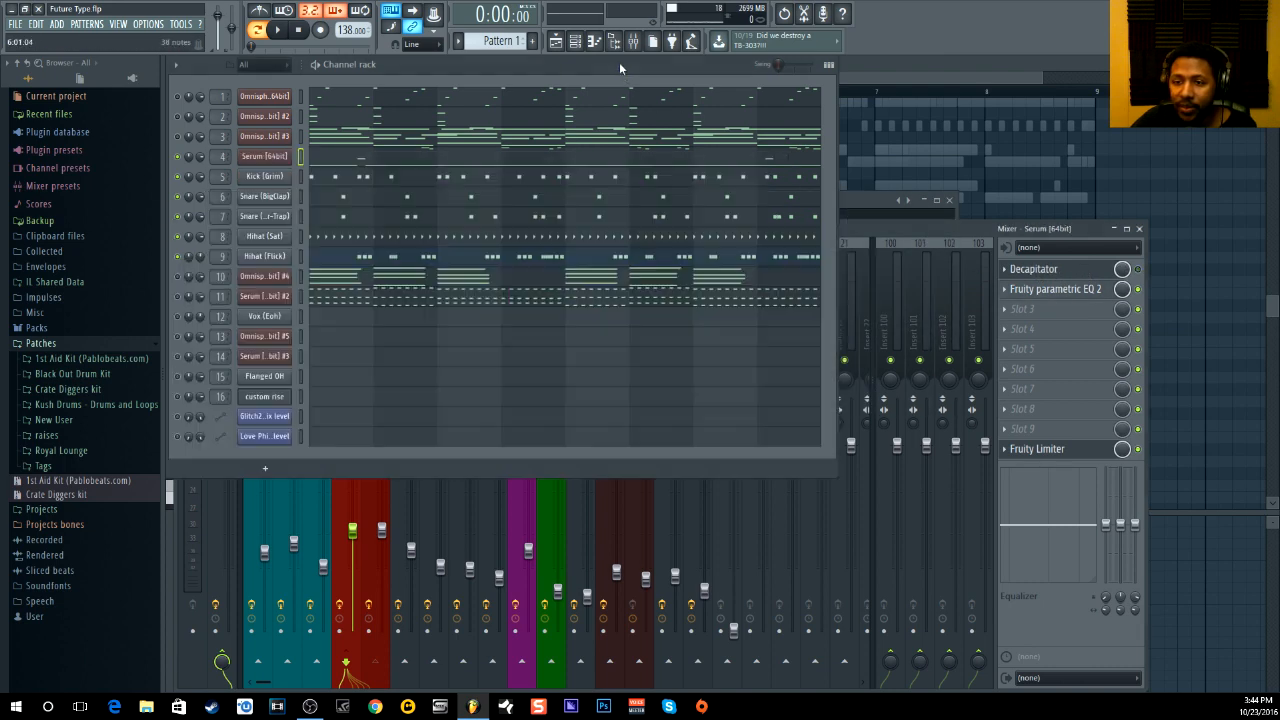
right_click(178, 157)
click(199, 161)
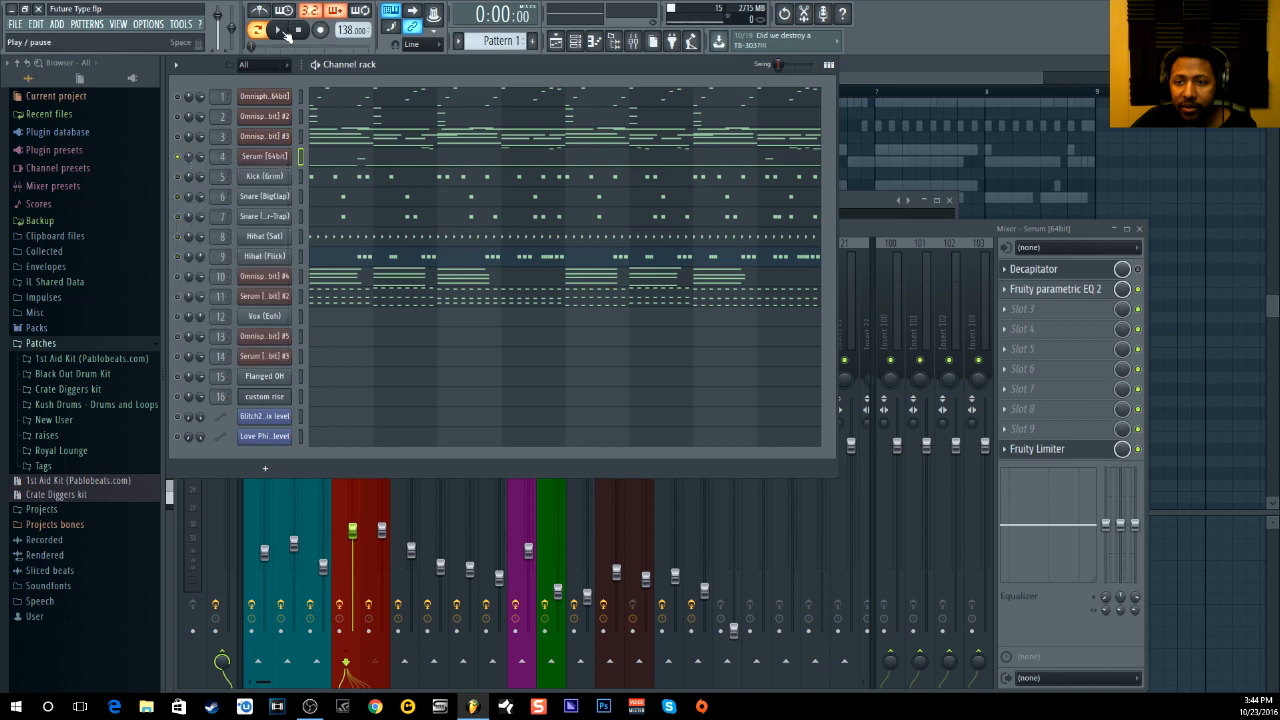
click(277, 30)
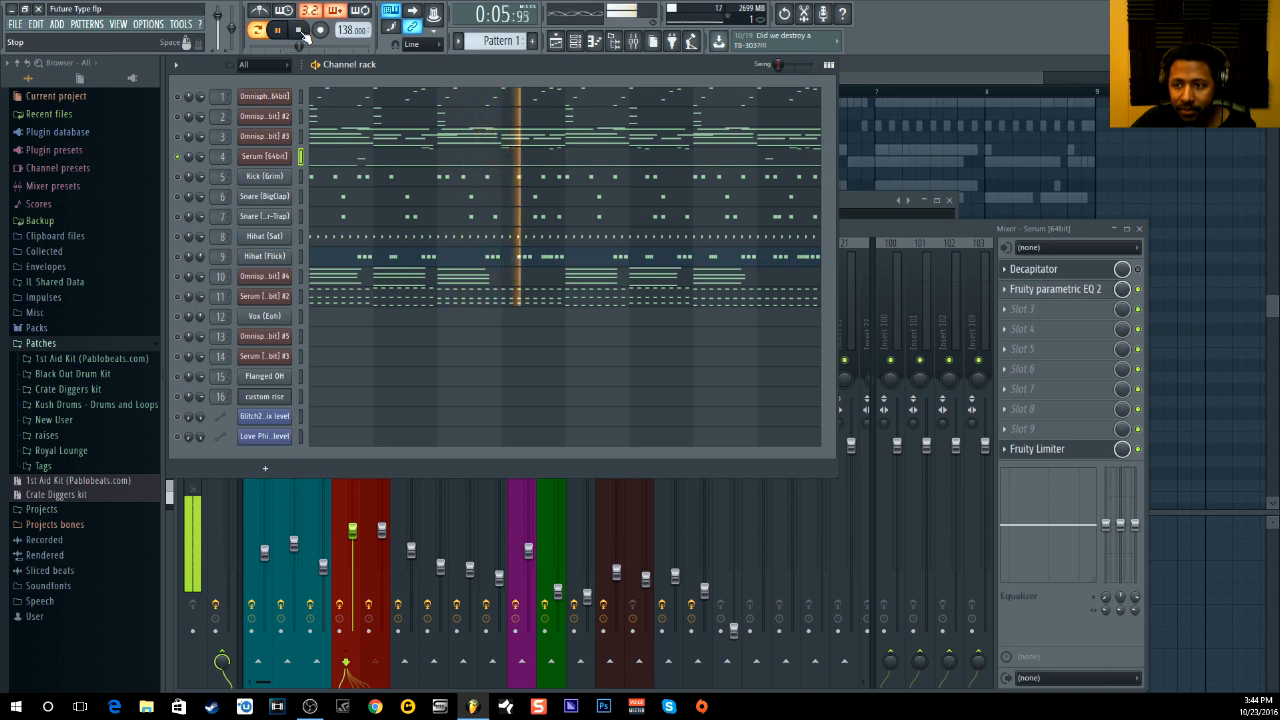
click(302, 31)
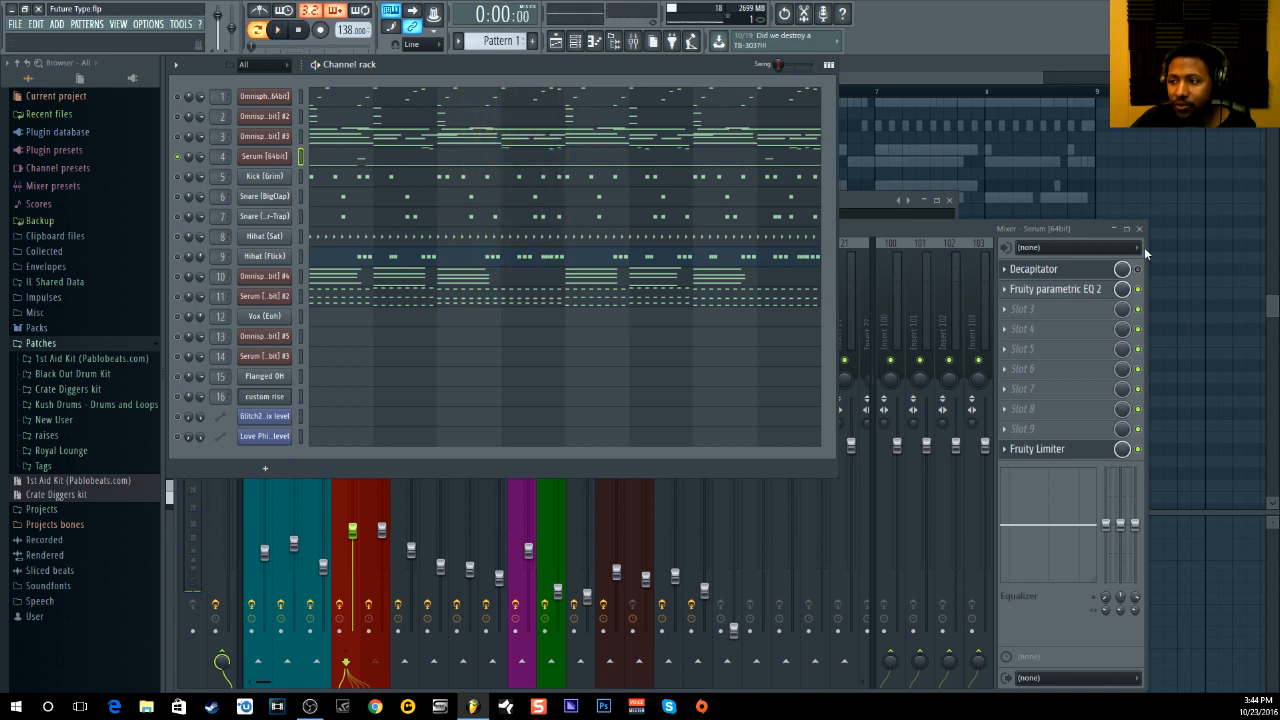
Re-enable the Decapitator on the Serum [64bit] mixer track and audition the soloed bass with it.
click(1147, 267)
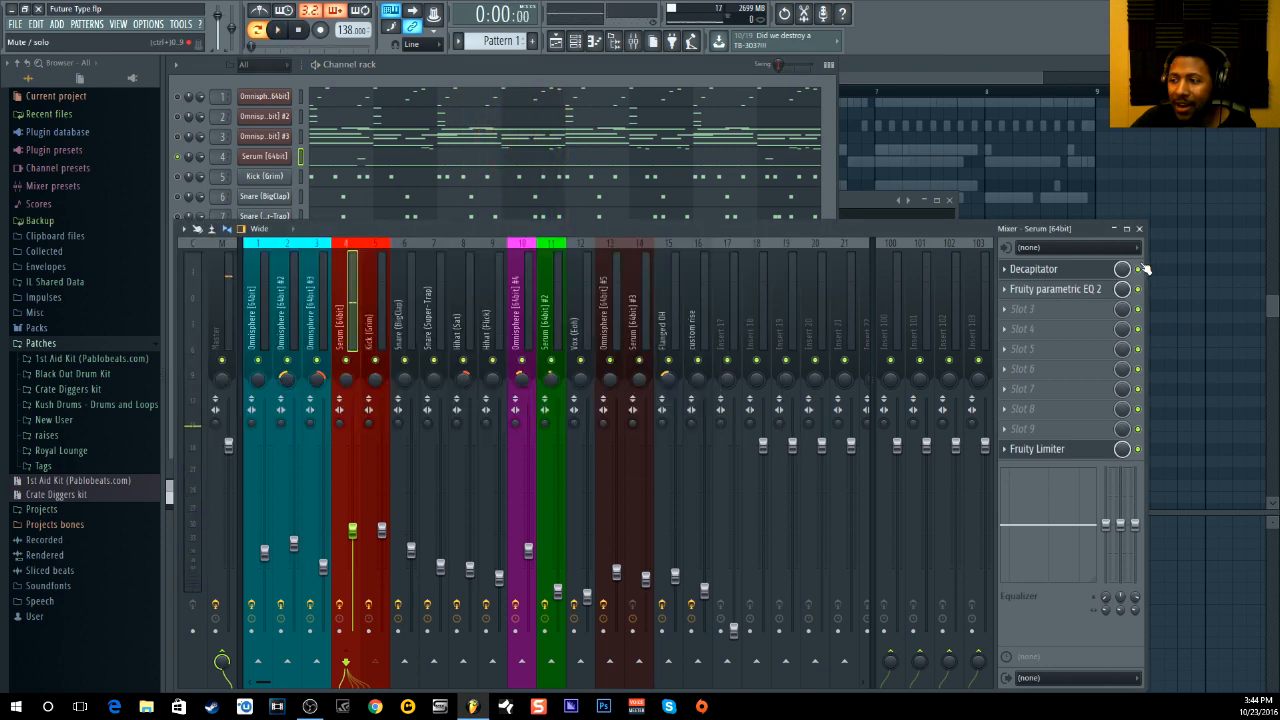
click(285, 31)
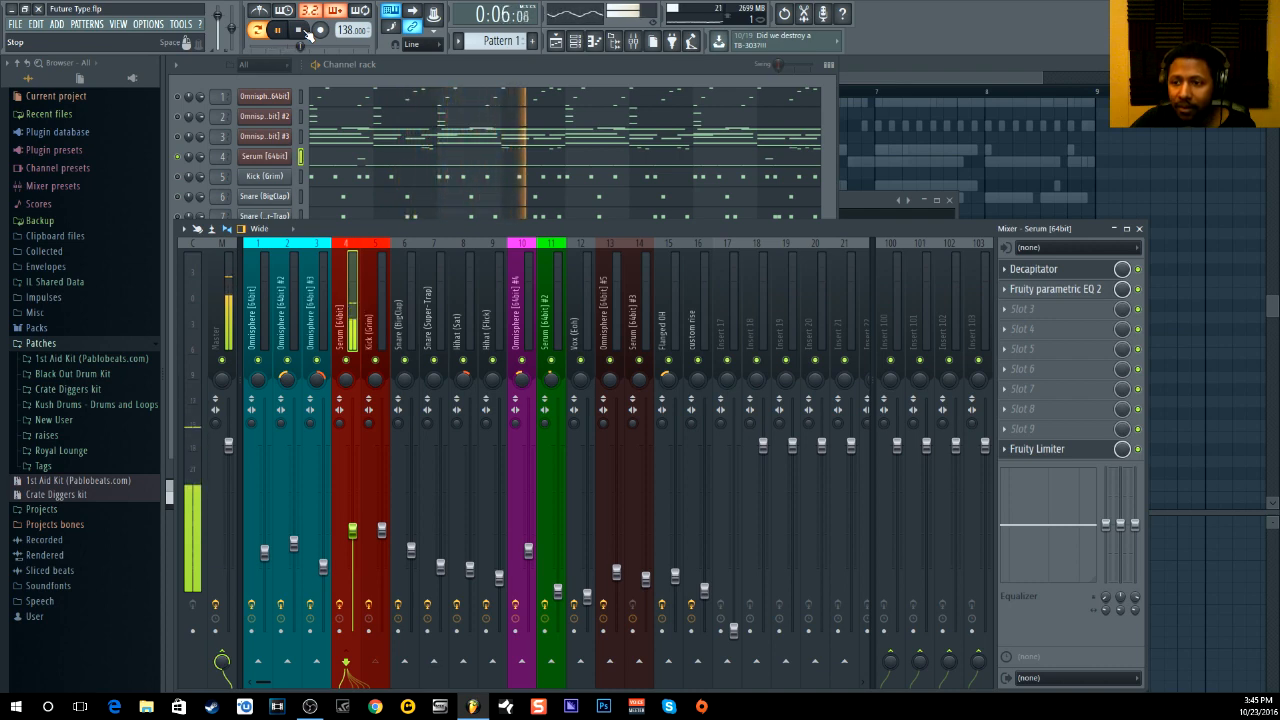
click(299, 31)
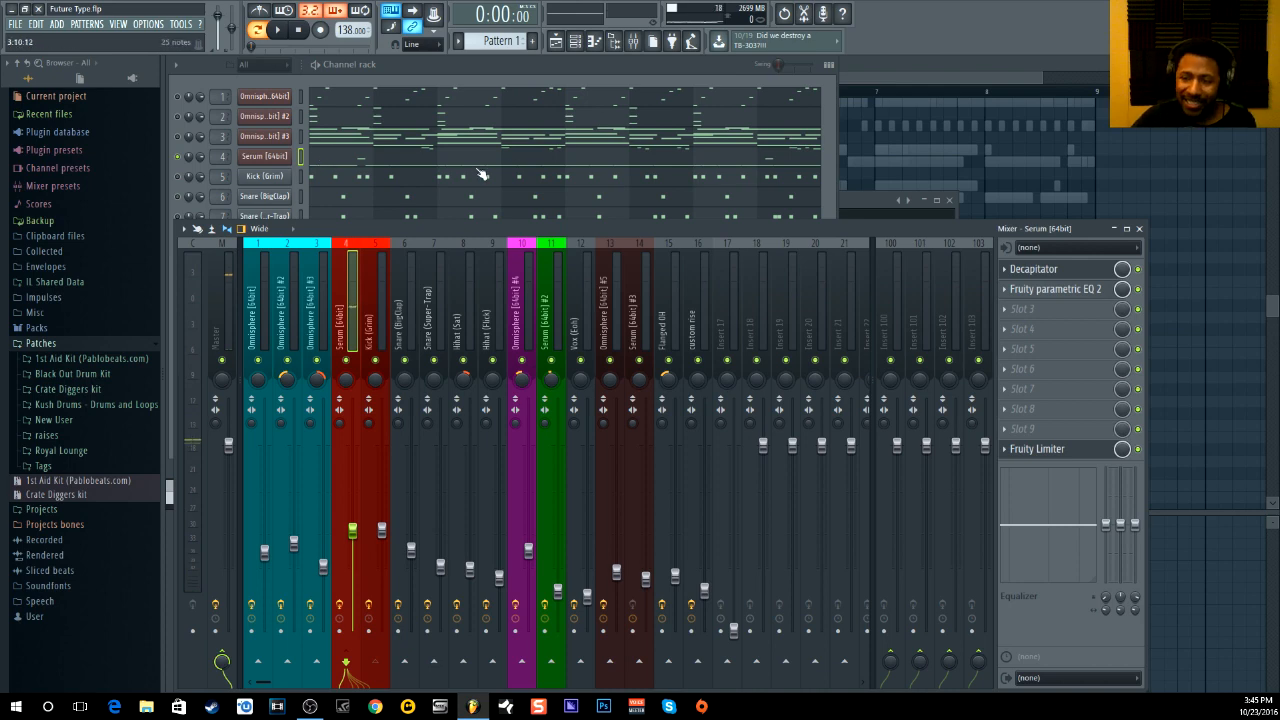
View the Fruity Limiter on the Serum [64bit] mixer track again and close the open effect windows.
click(443, 66)
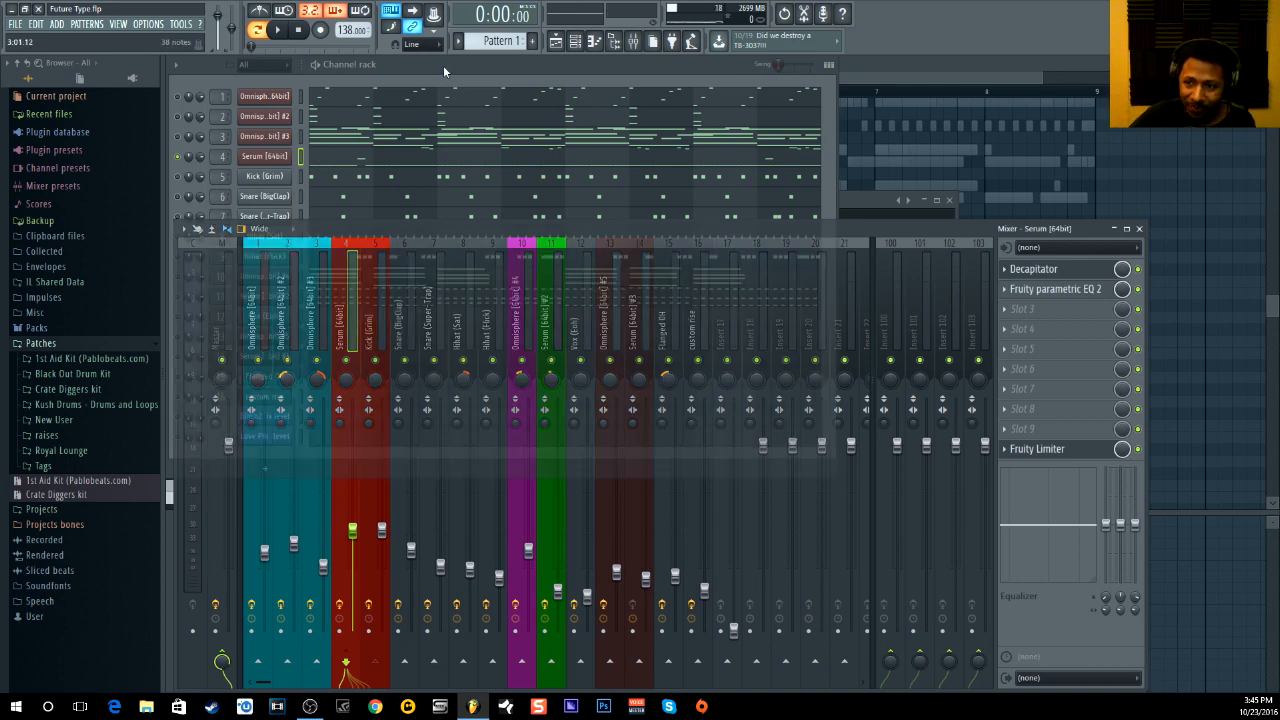
click(1042, 454)
click(1042, 452)
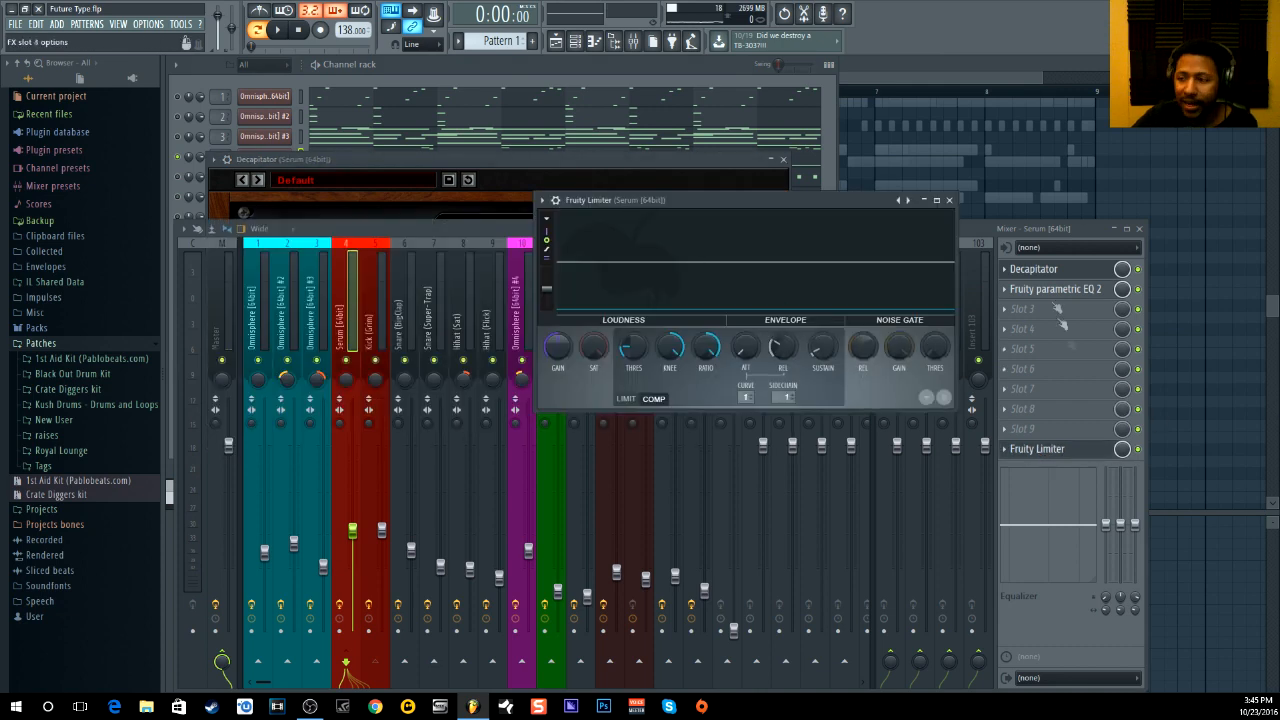
click(949, 200)
click(783, 160)
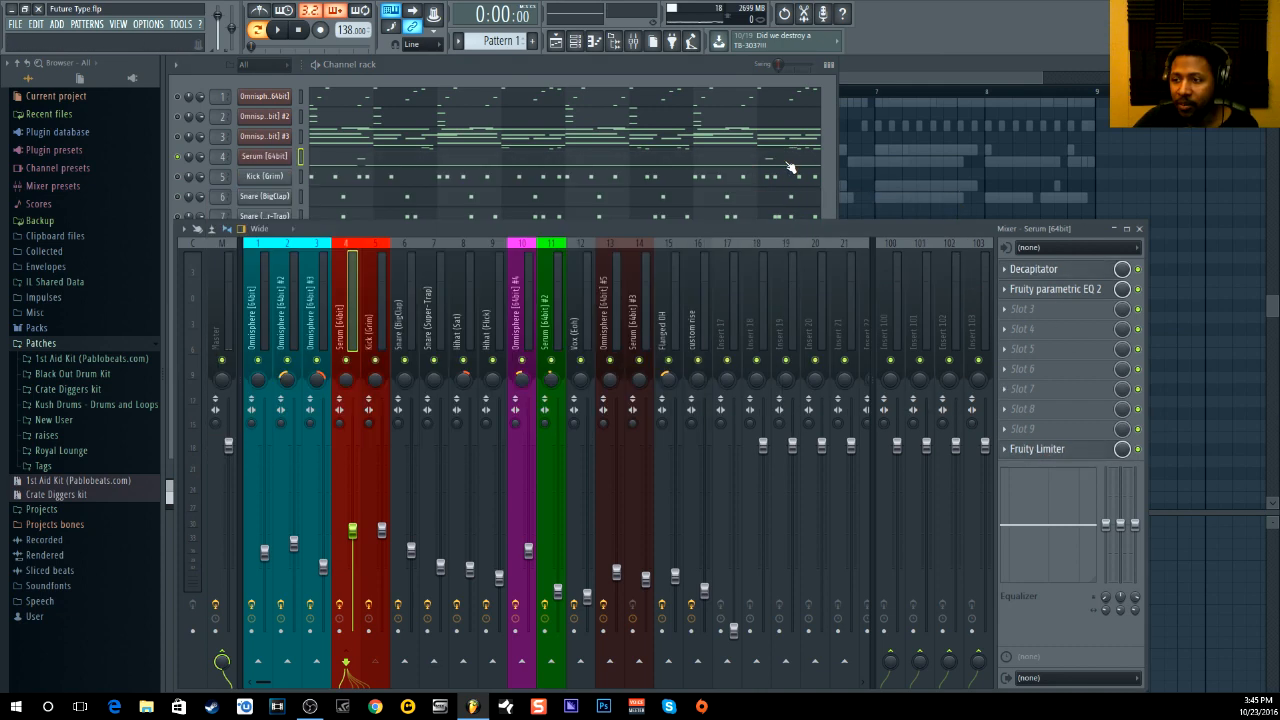
click(1050, 449)
click(1052, 451)
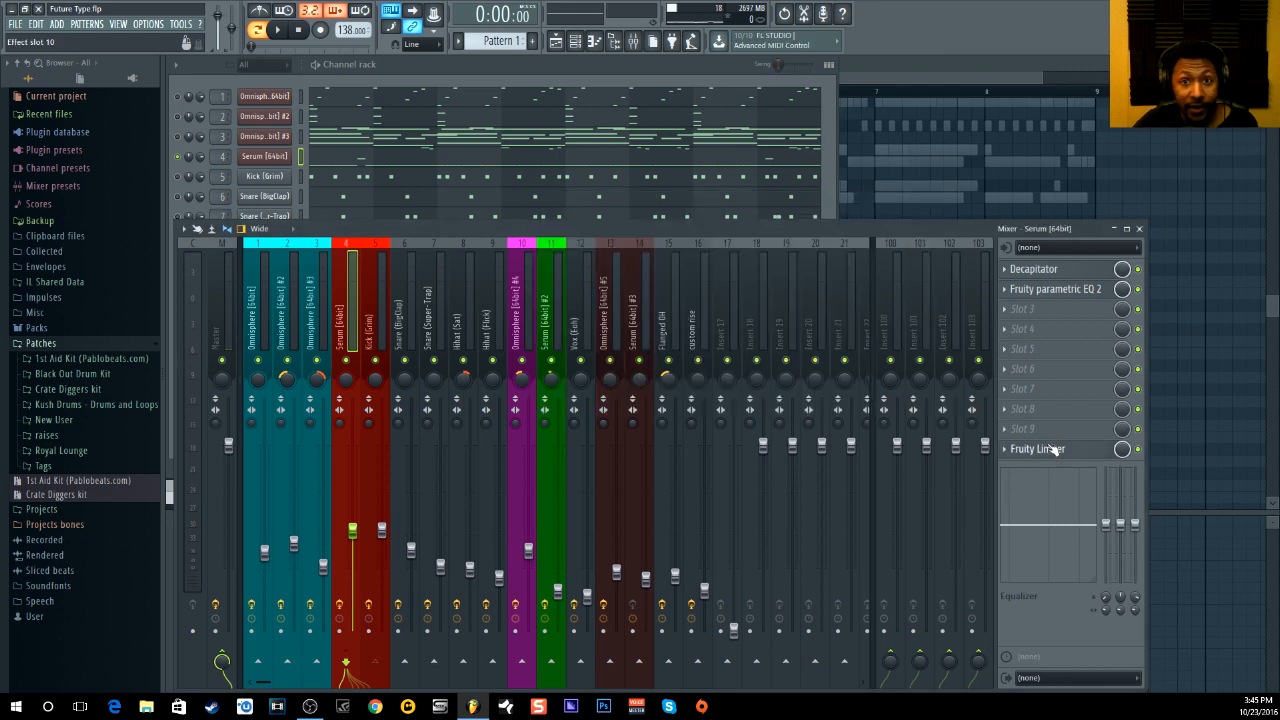
click(1052, 451)
click(1052, 451)
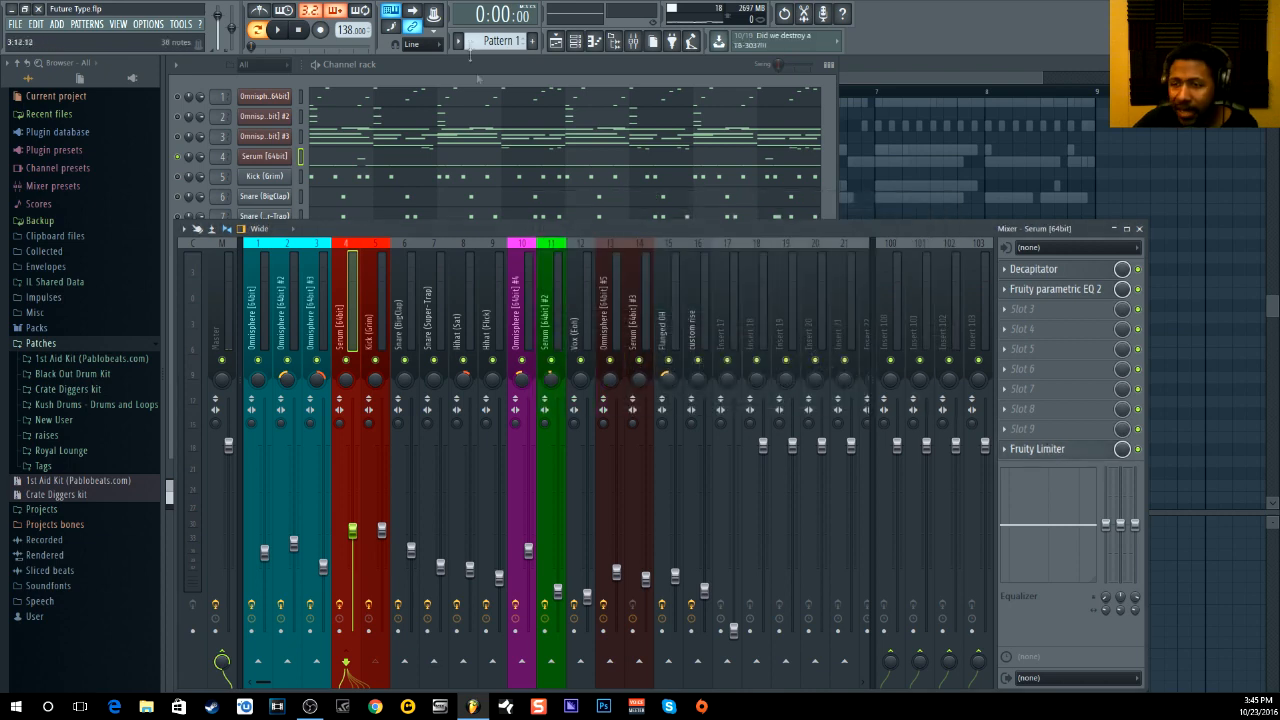
Unmute the kick, snare and hi-hat channels alongside Serum [64bit] in the channel rack and audition them together.
click(504, 60)
drag(185, 177, 183, 258)
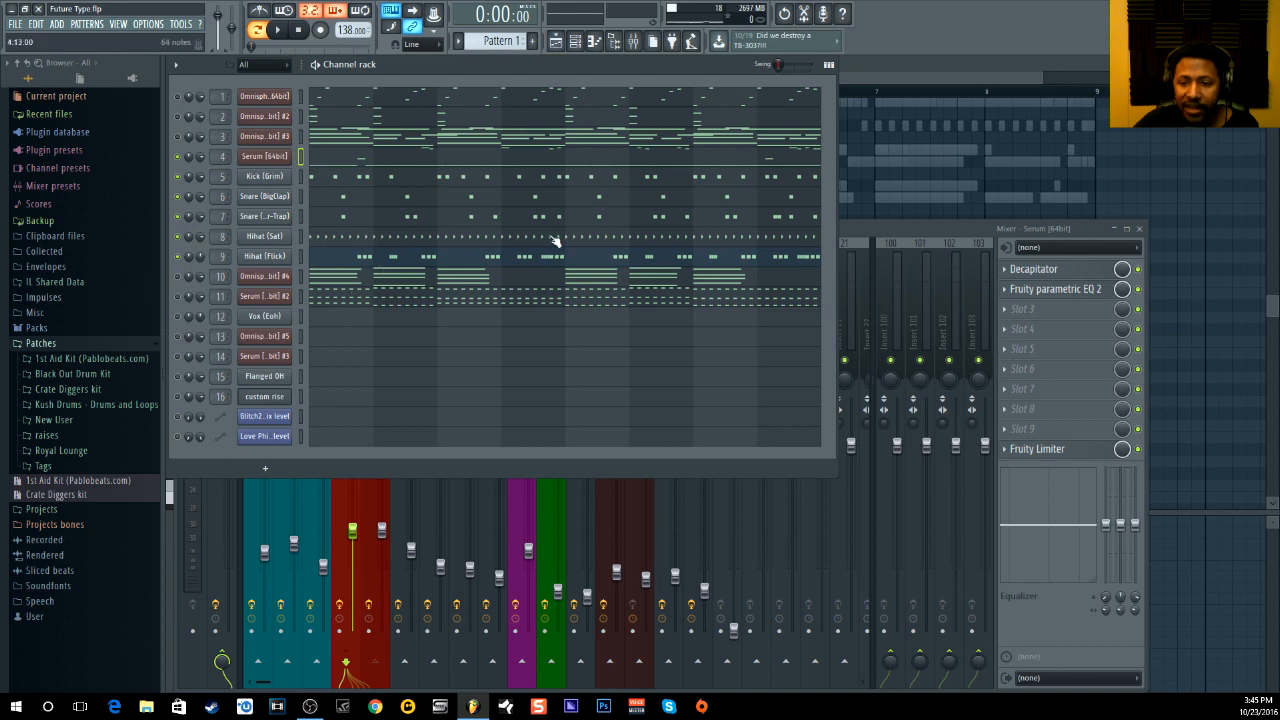
click(277, 29)
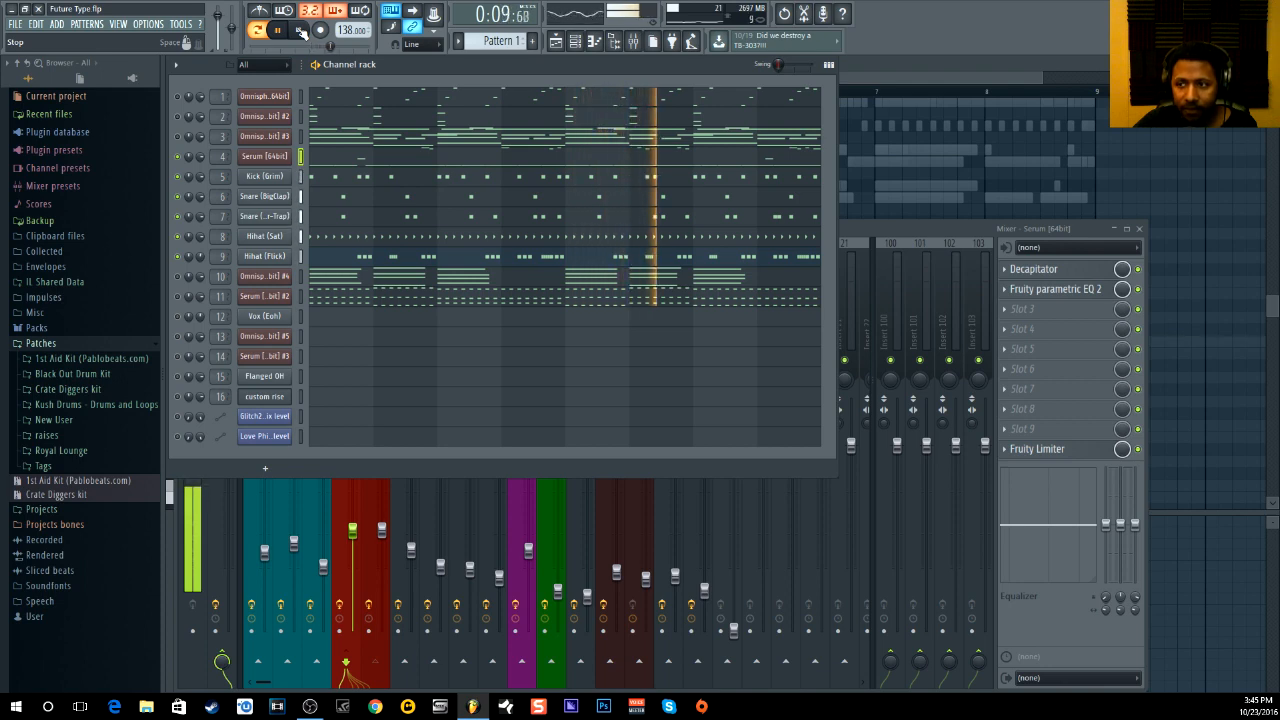
click(301, 31)
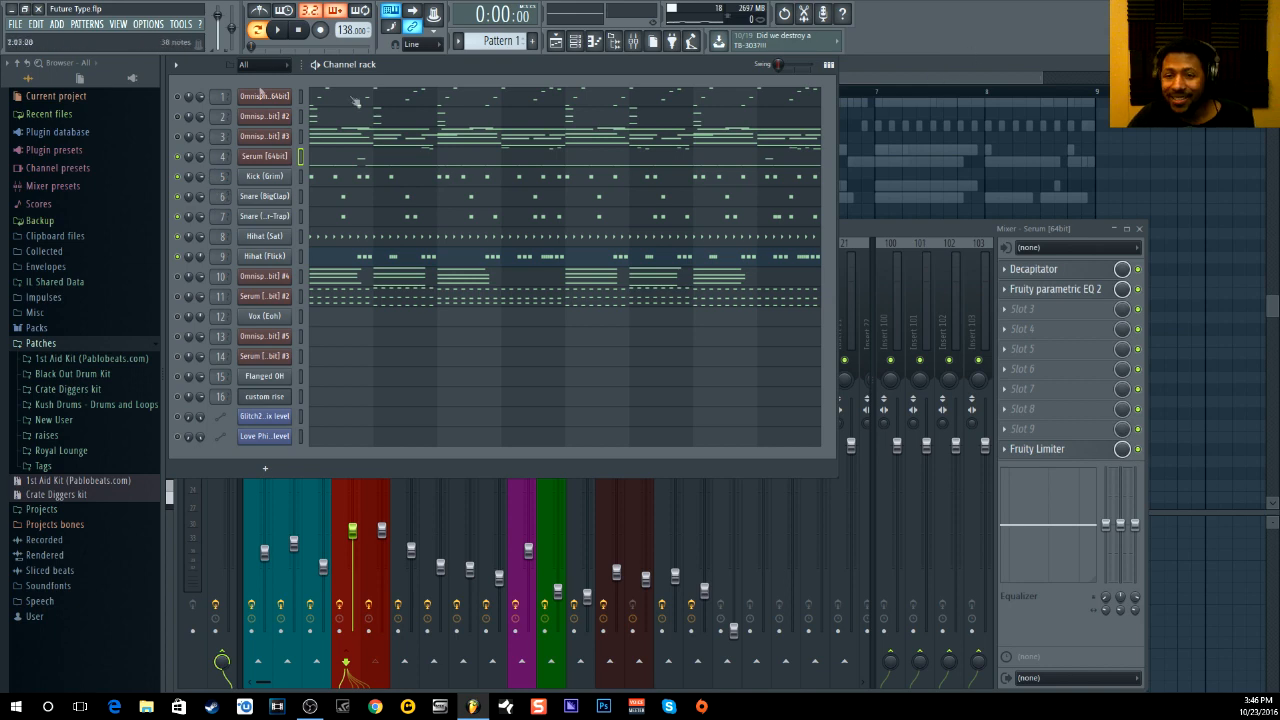
Unmute all channels in the channel rack and audition the full Pattern 1.
right_click(178, 97)
click(192, 103)
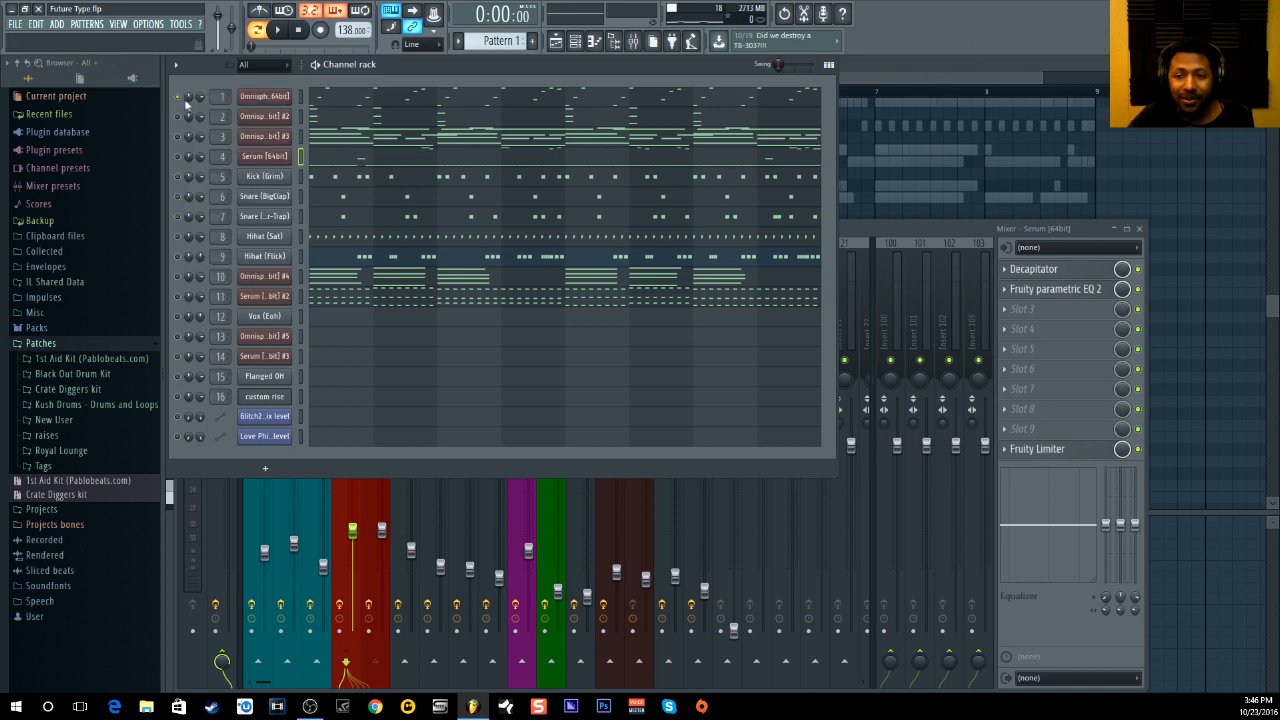
click(281, 30)
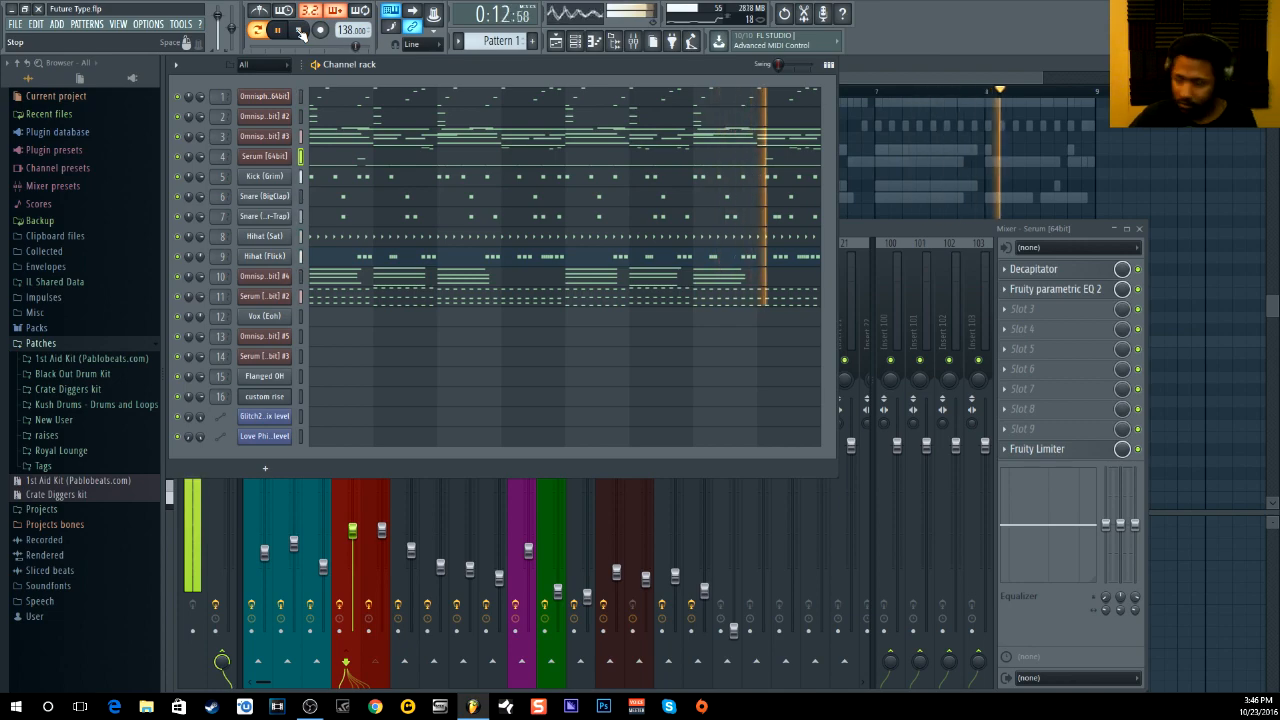
click(300, 32)
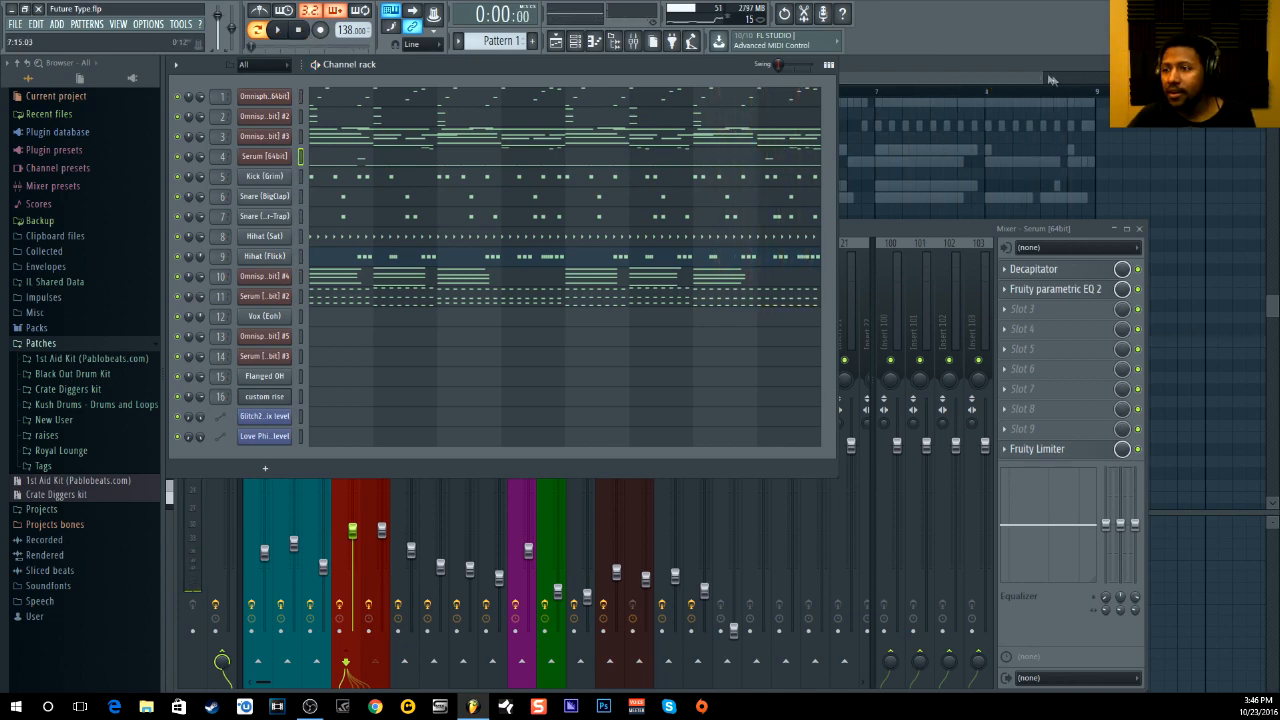
Open the playlist, solo Track 13 and audition the Pattern 19 clip from bar 41.
click(556, 41)
scroll(655, 220, down, 3)
scroll(666, 200, up, 3)
scroll(645, 94, down, 2)
scroll(645, 94, down, 3)
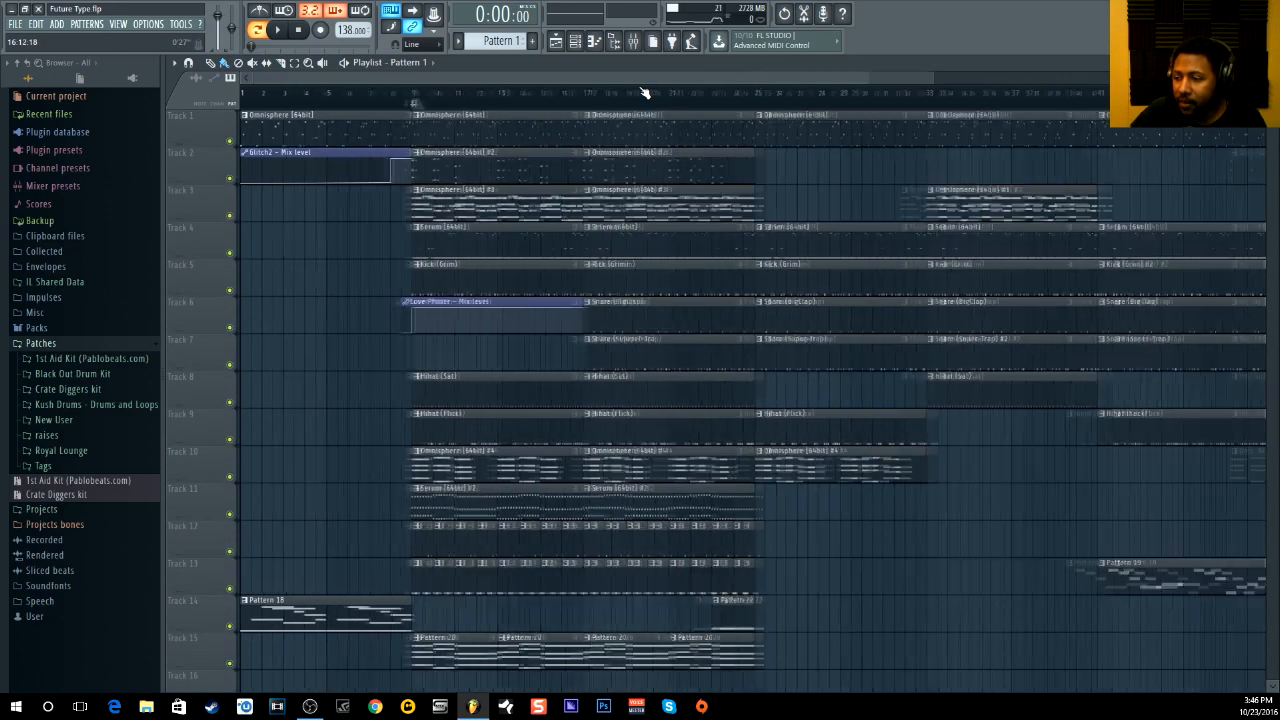
click(995, 100)
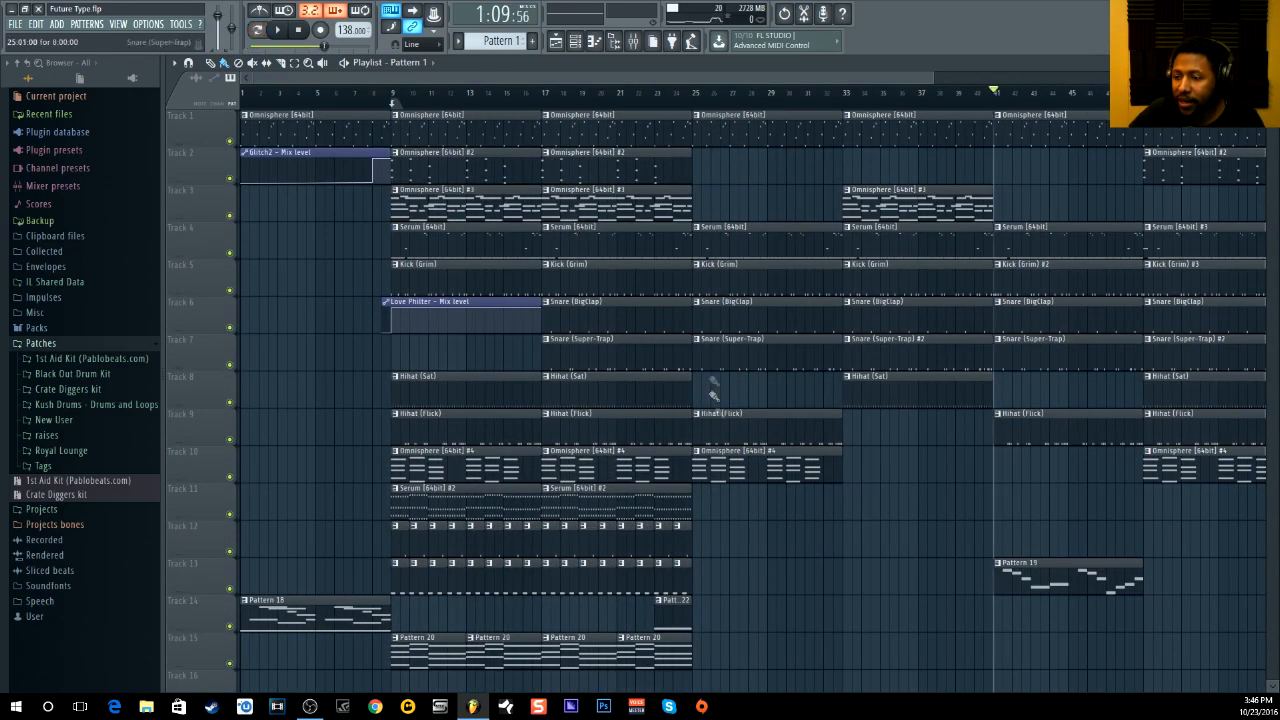
right_click(230, 590)
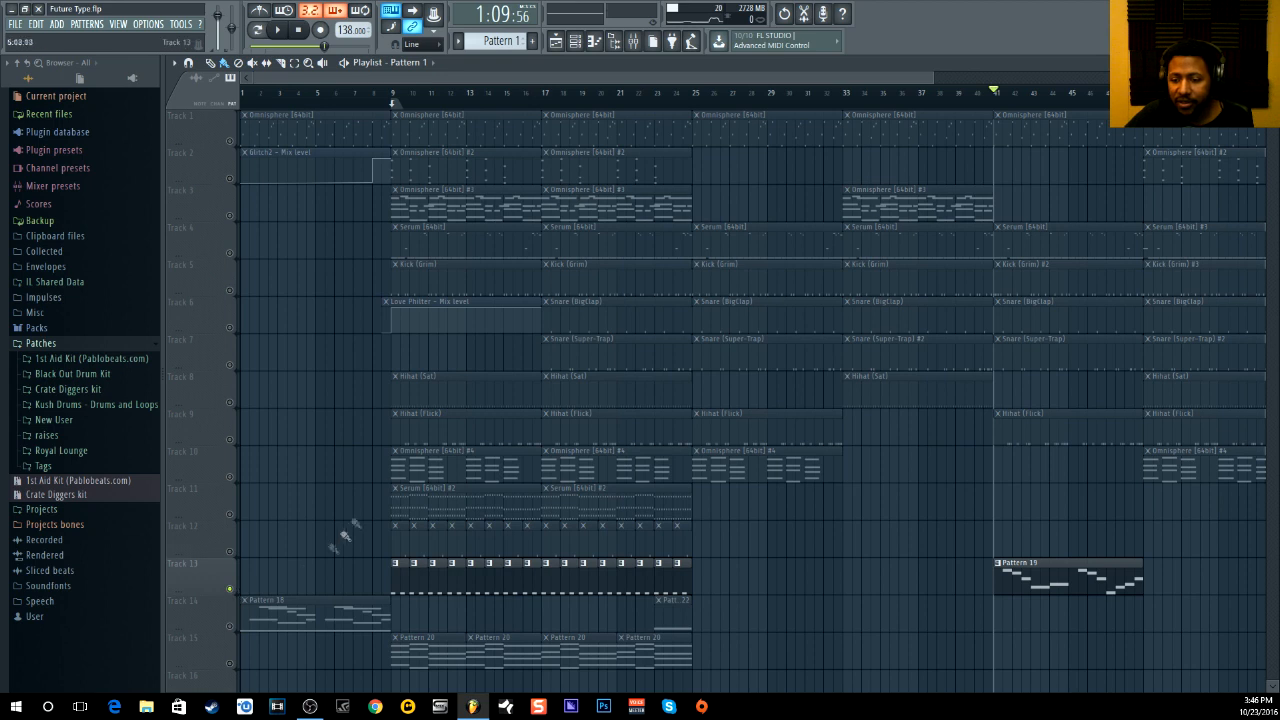
key(space)
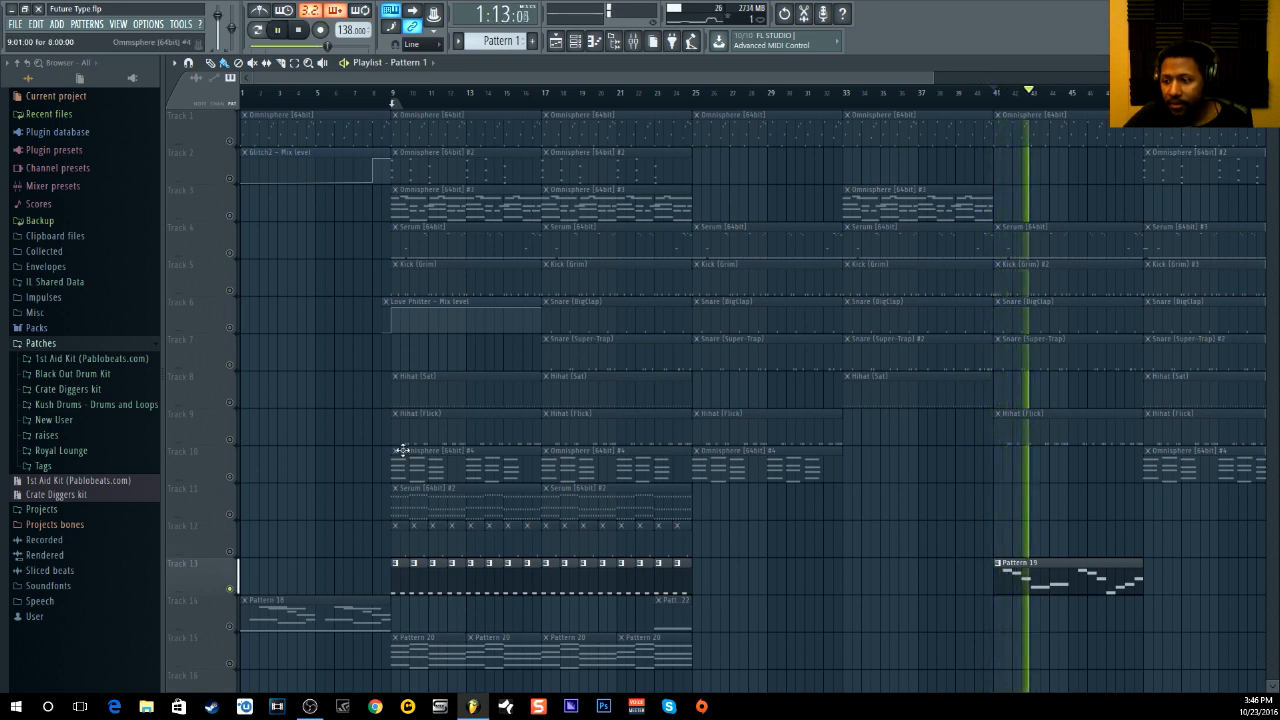
key(space)
Unmute all playlist tracks and play the full arrangement from bar 41 into the section at bar 49.
click(231, 142)
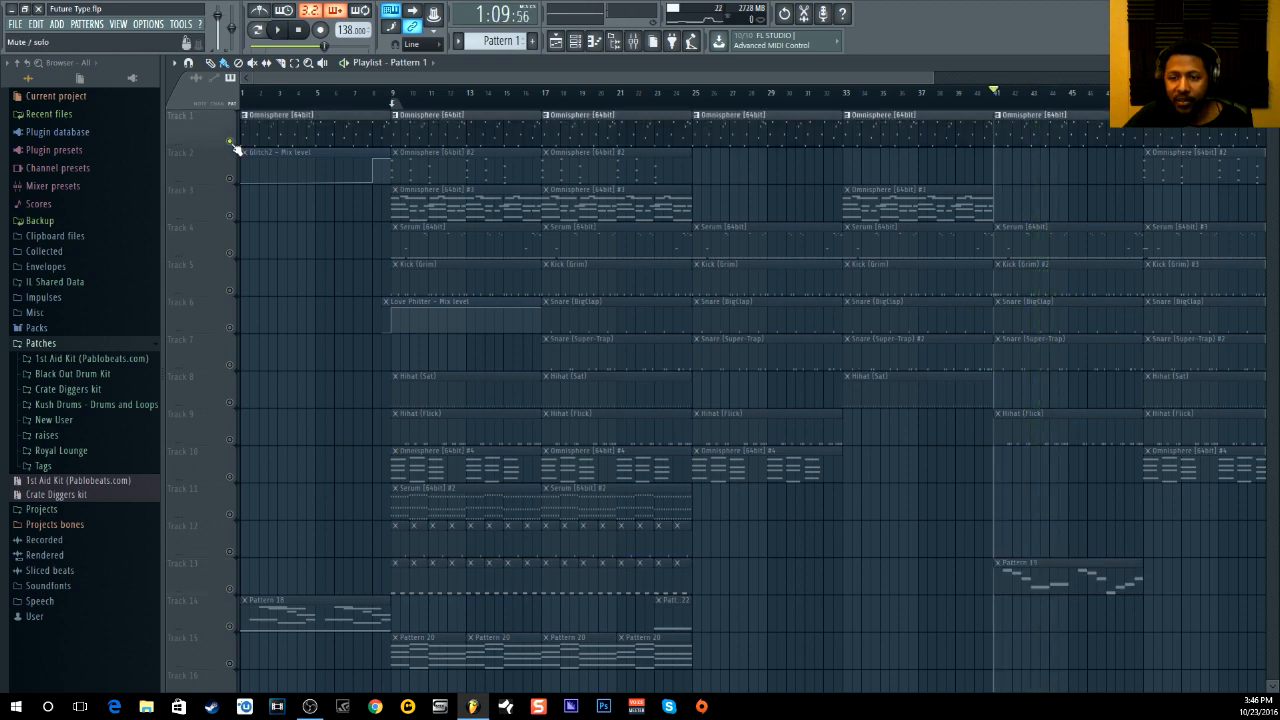
right_click(232, 143)
key(space)
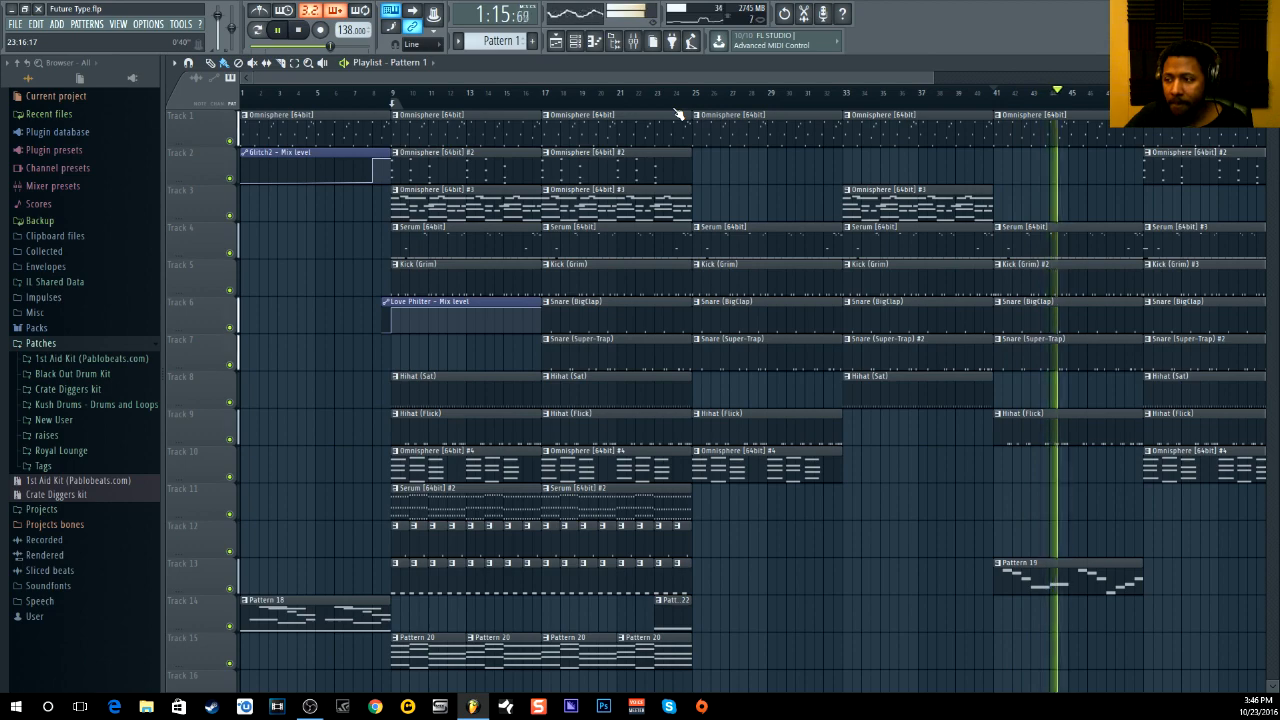
drag(823, 79, 1012, 88)
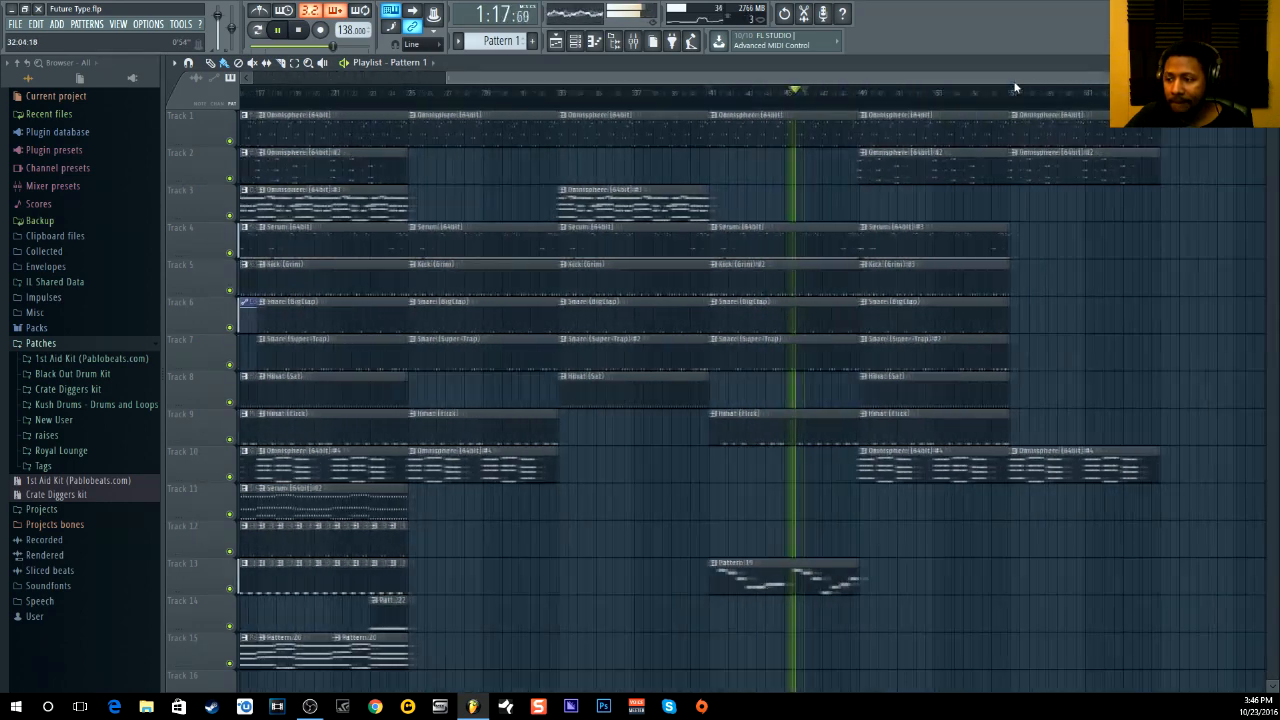
drag(1006, 79, 941, 80)
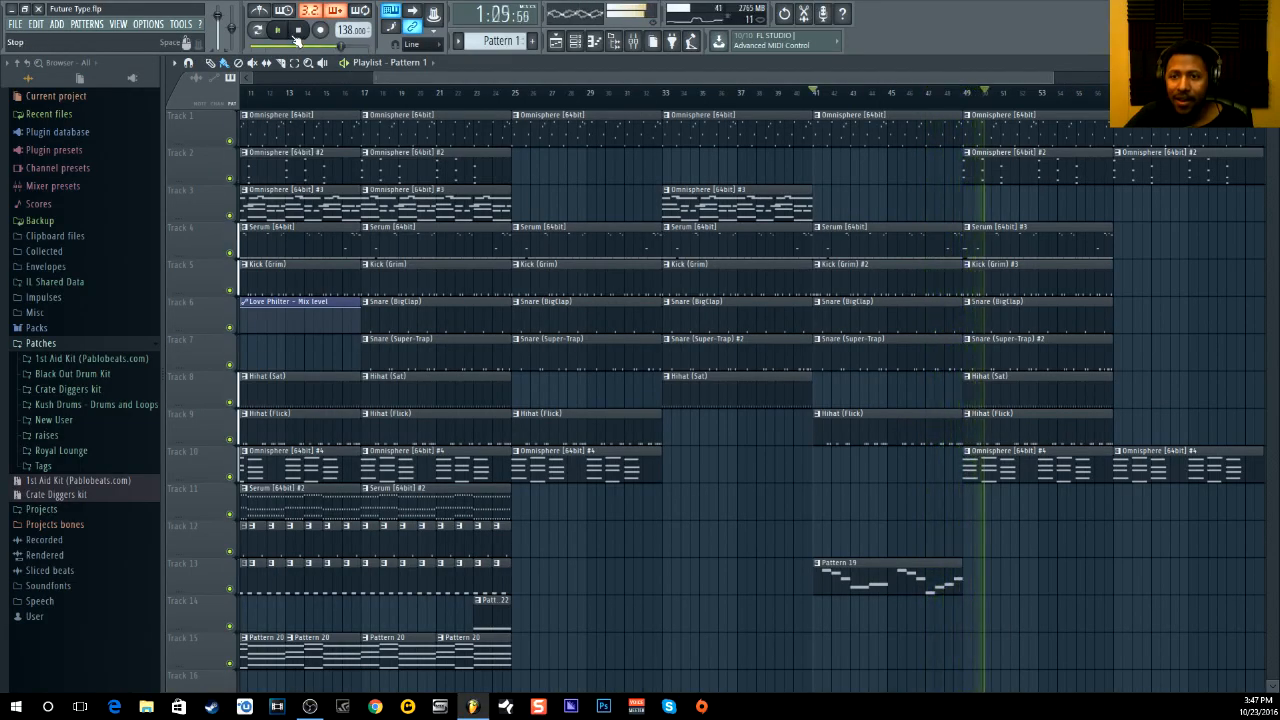
Stop playback and audition the full arrangement's transition starting just before bar 49.
click(298, 30)
click(963, 96)
click(954, 96)
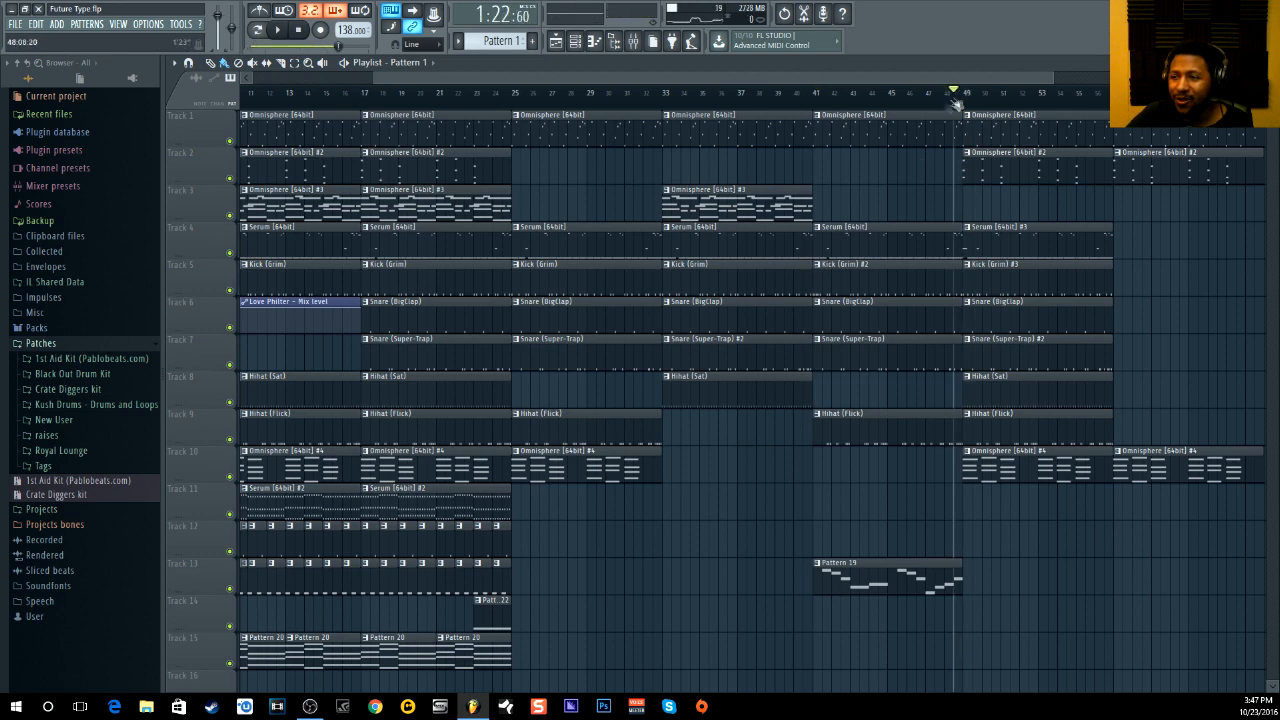
click(280, 32)
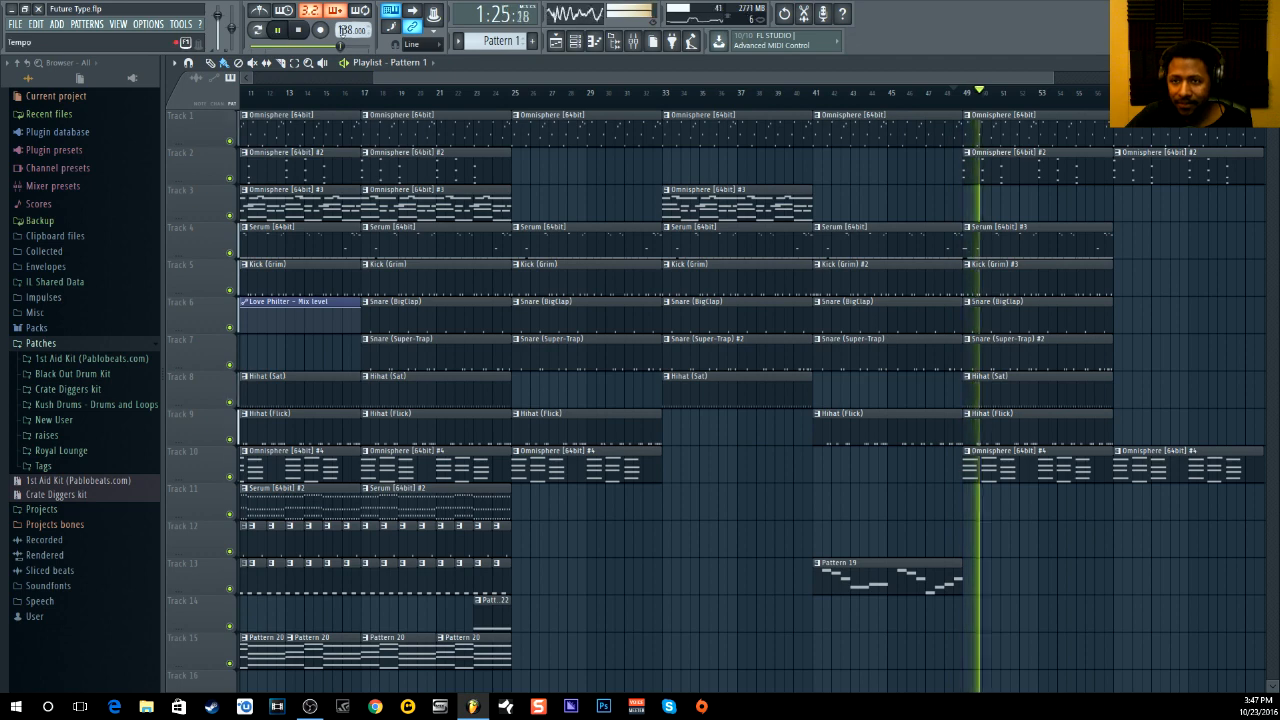
click(298, 32)
Isolate the Serum [64bit] and Kick (Grim) playlist tracks and audition them from just before bar 49.
click(230, 256)
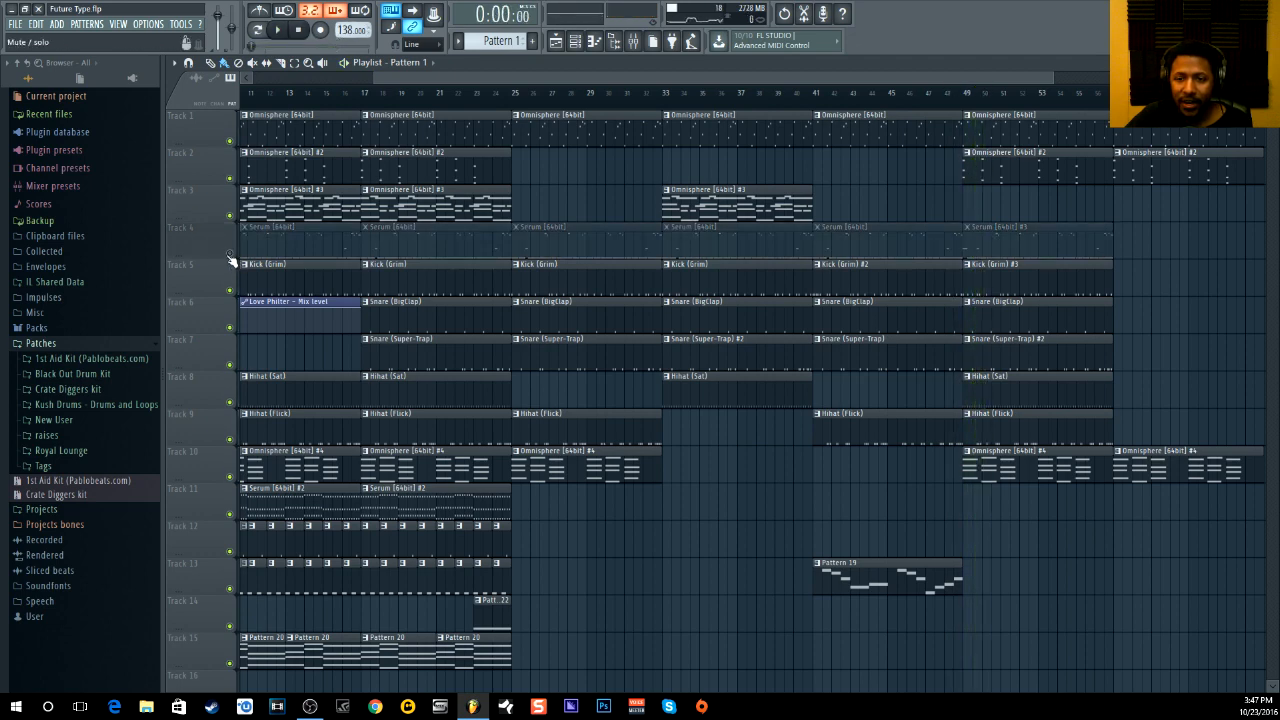
click(230, 256)
right_click(230, 256)
click(231, 291)
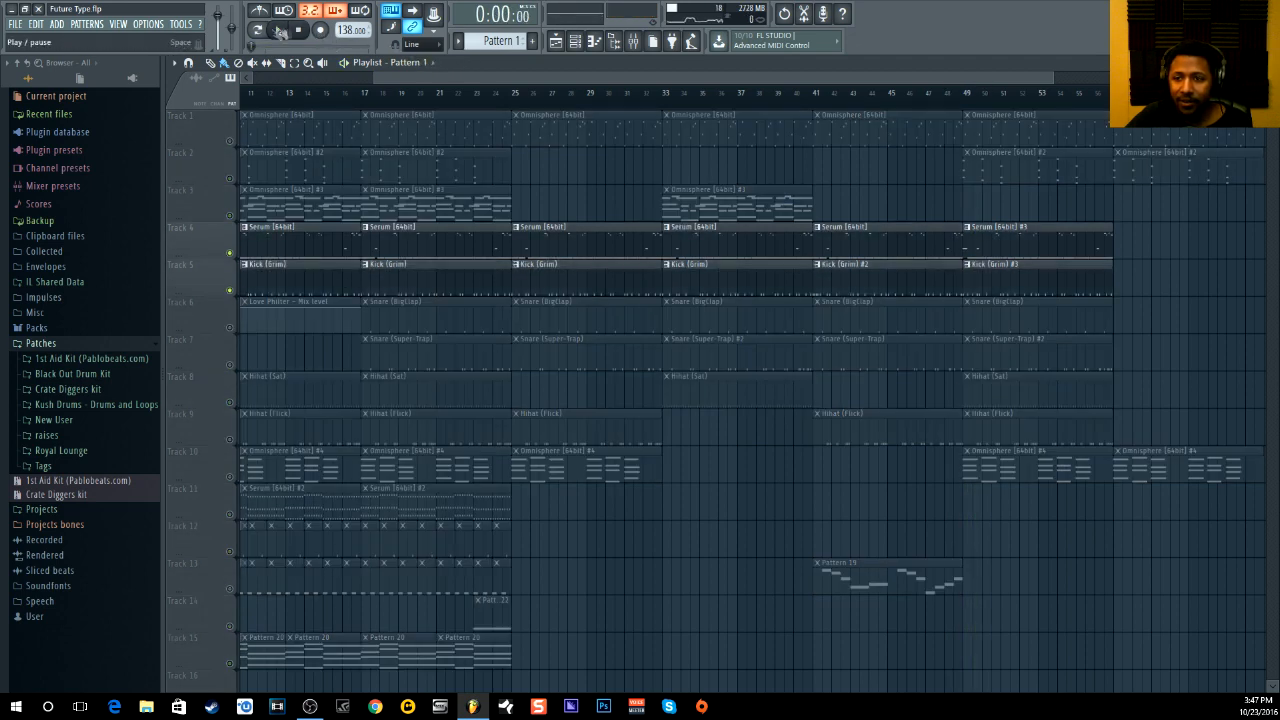
click(957, 93)
key(space)
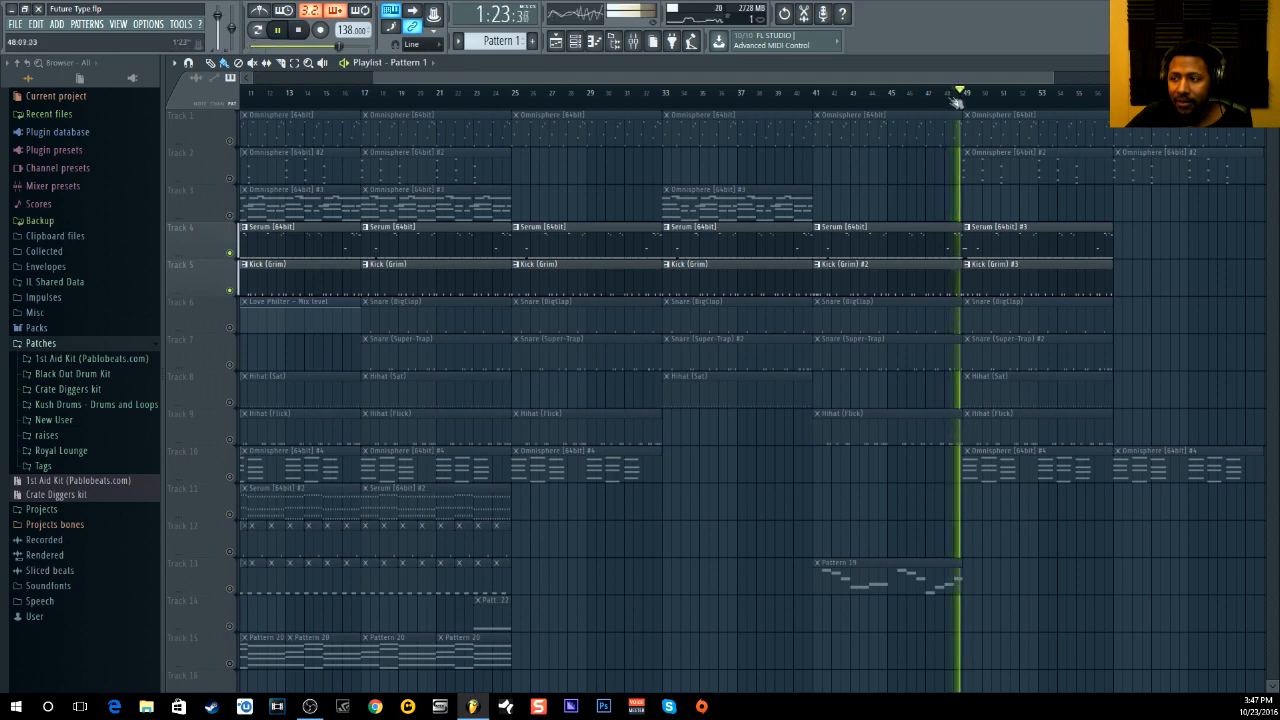
click(301, 32)
Unmute all playlist tracks and look over the arrangement from the intro through to the ending.
right_click(231, 291)
right_click(231, 291)
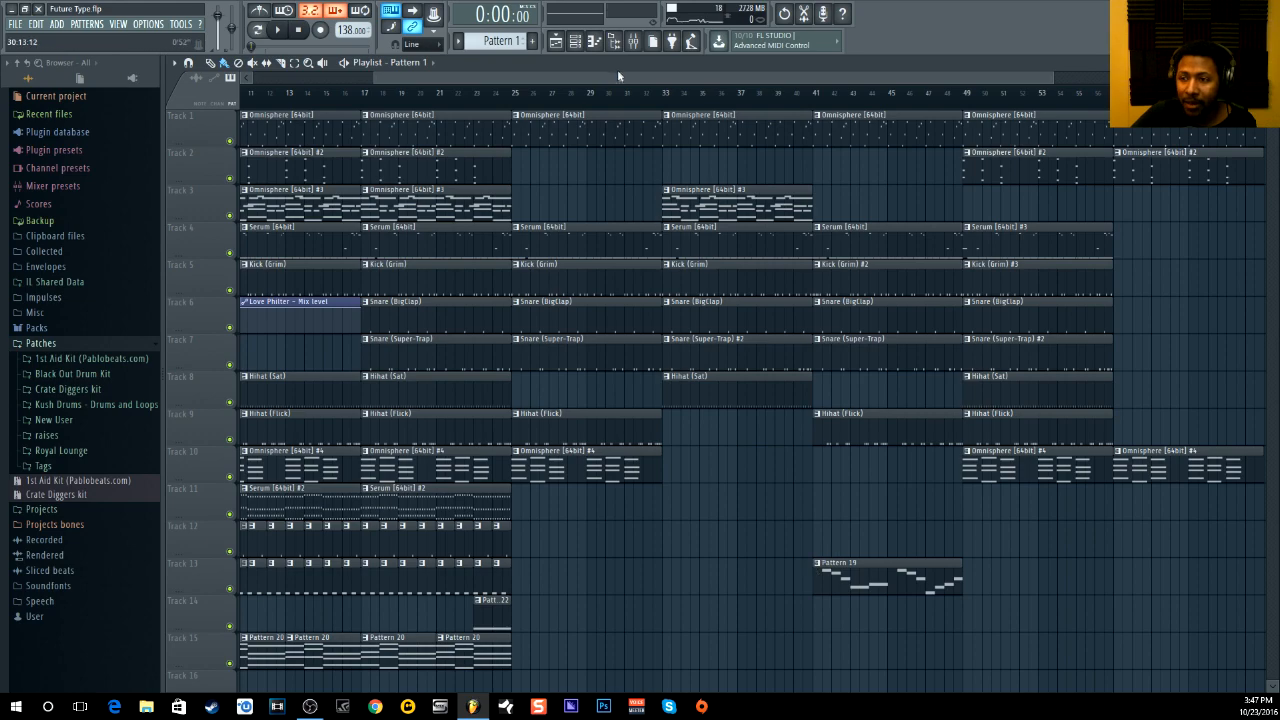
drag(493, 77, 352, 78)
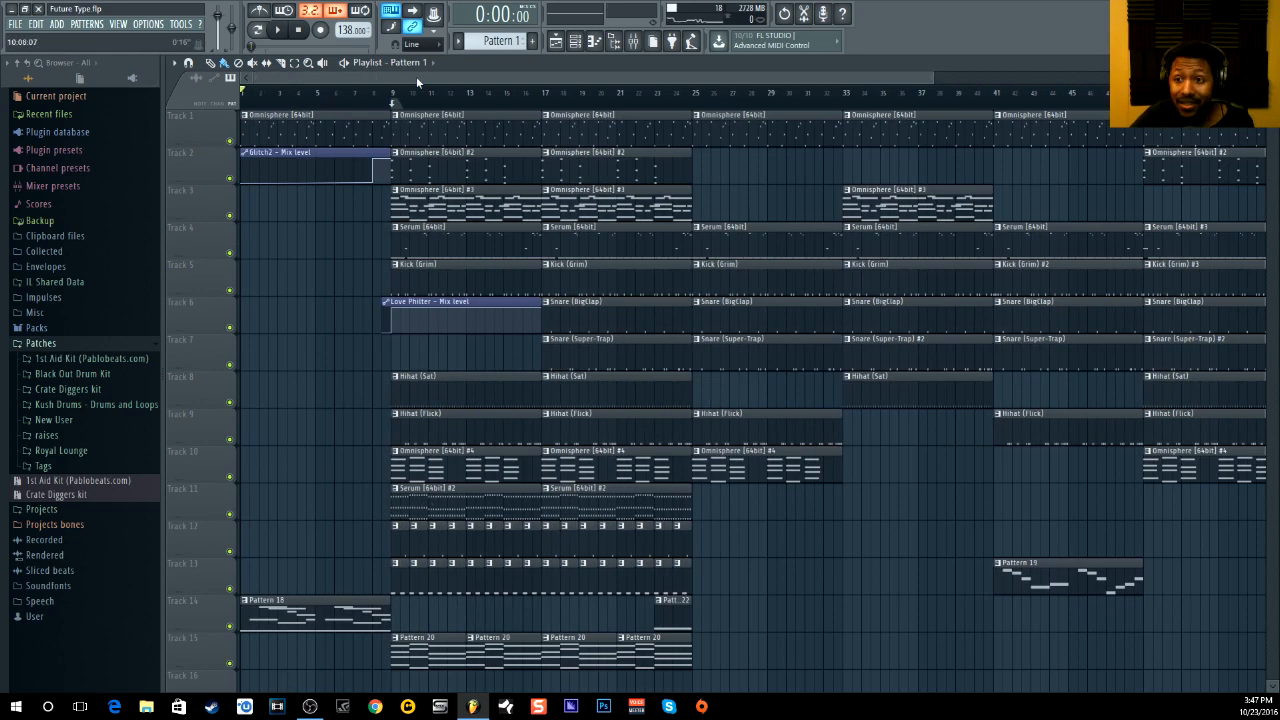
drag(415, 76, 500, 87)
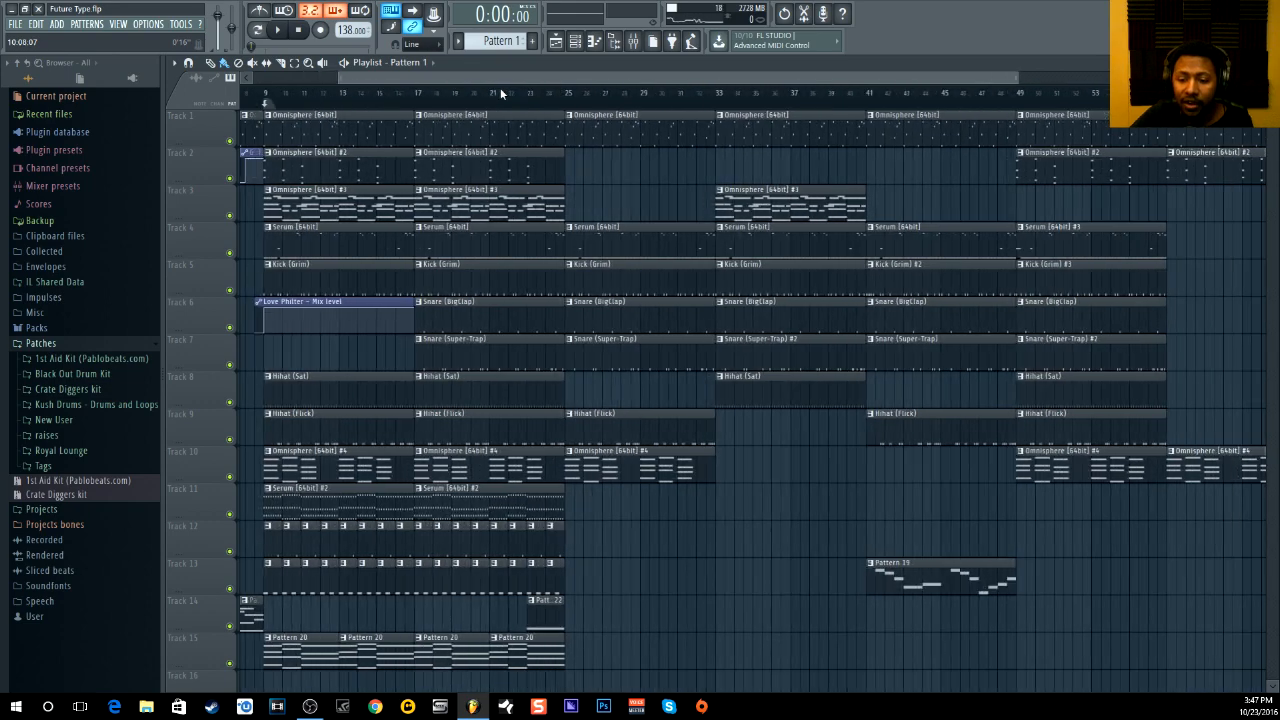
drag(500, 87, 596, 104)
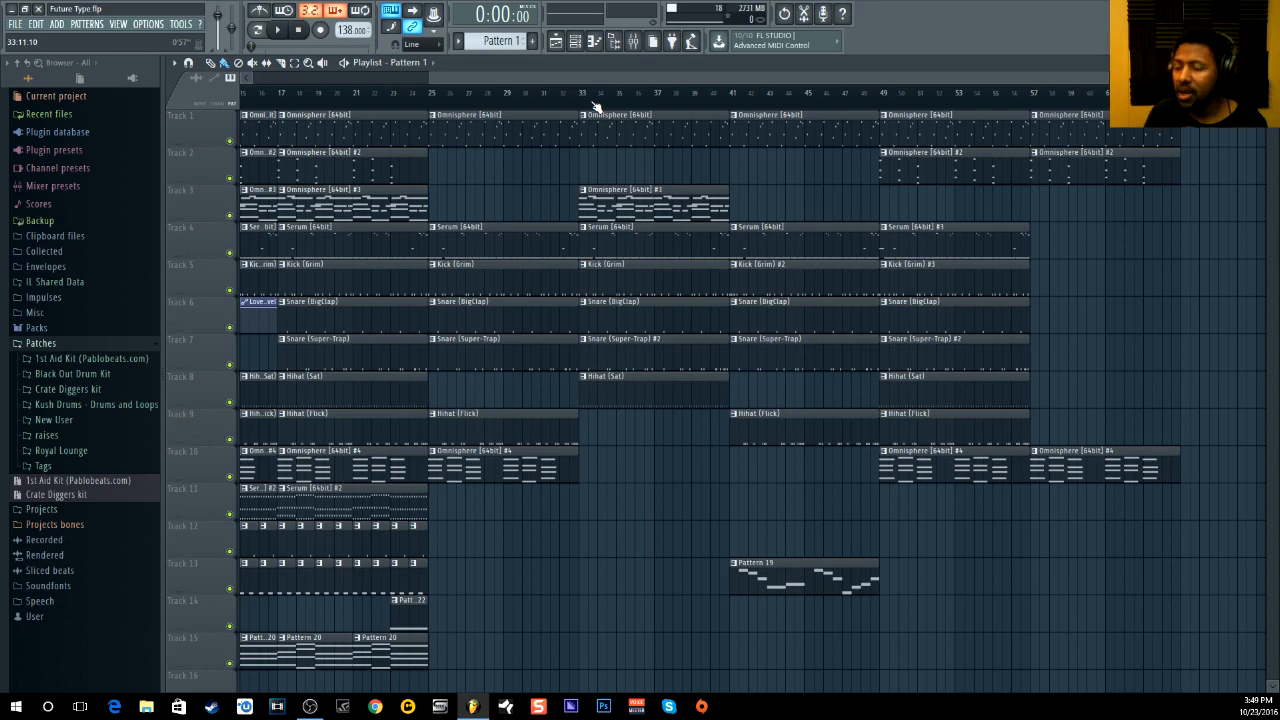
Fit the arrangement from bar 1 onward in the playlist view and inspect the effect chain on the mixer's Master track.
drag(593, 77, 322, 81)
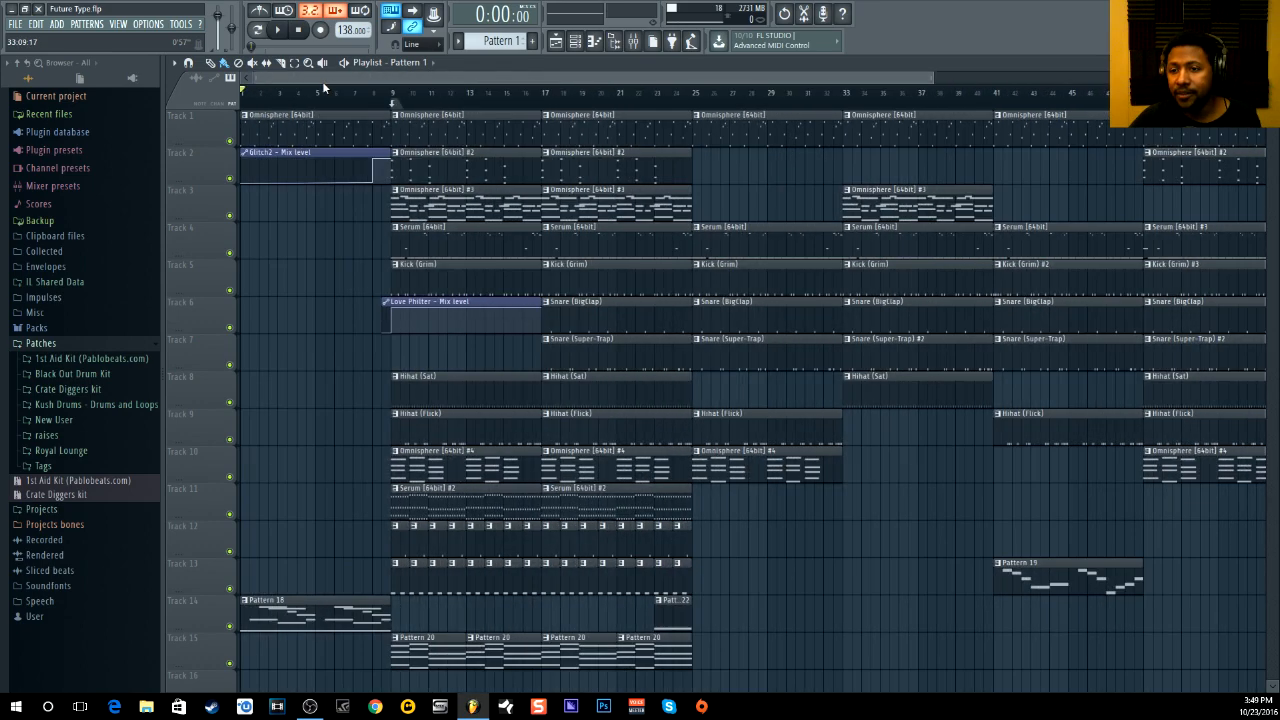
drag(933, 77, 1056, 106)
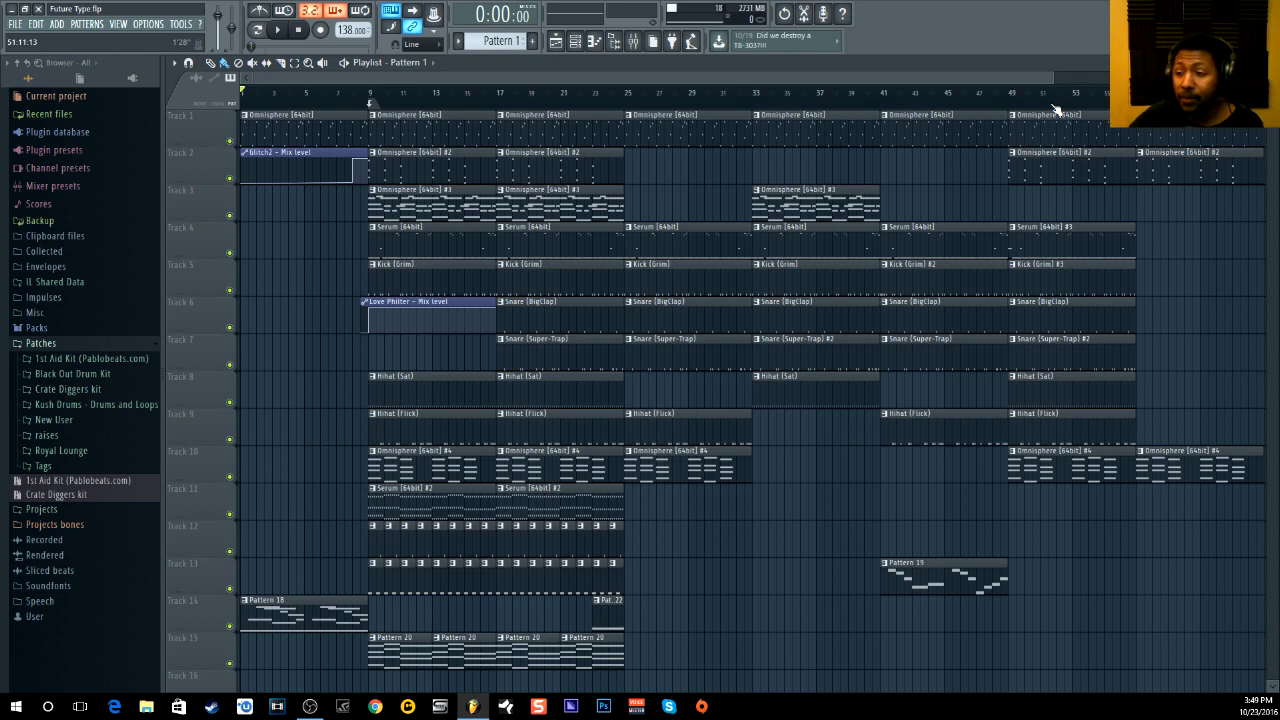
click(633, 40)
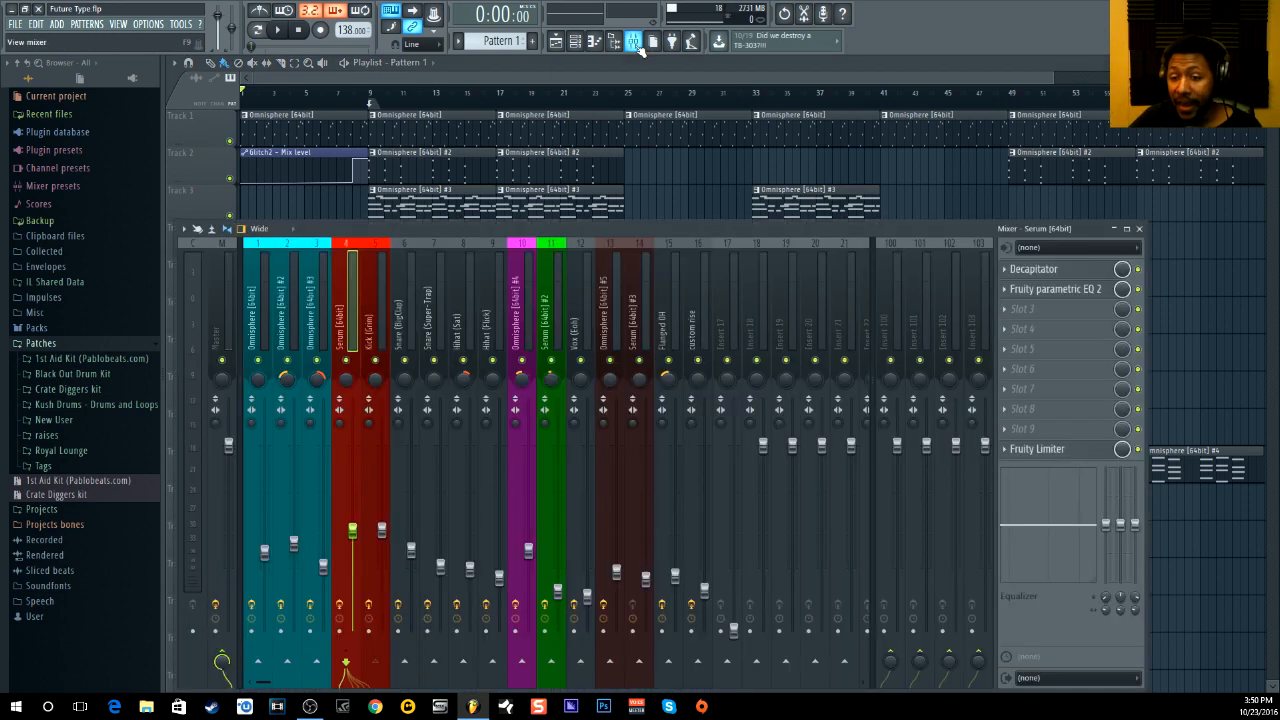
click(225, 307)
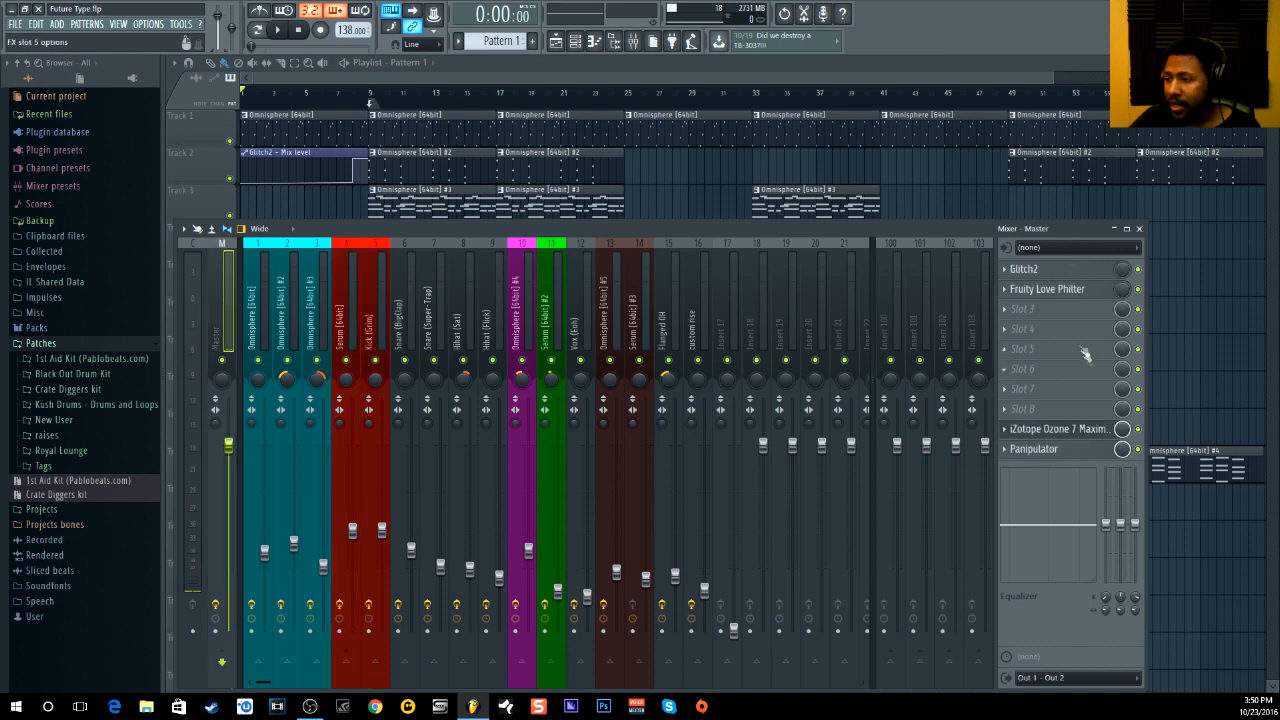
click(444, 76)
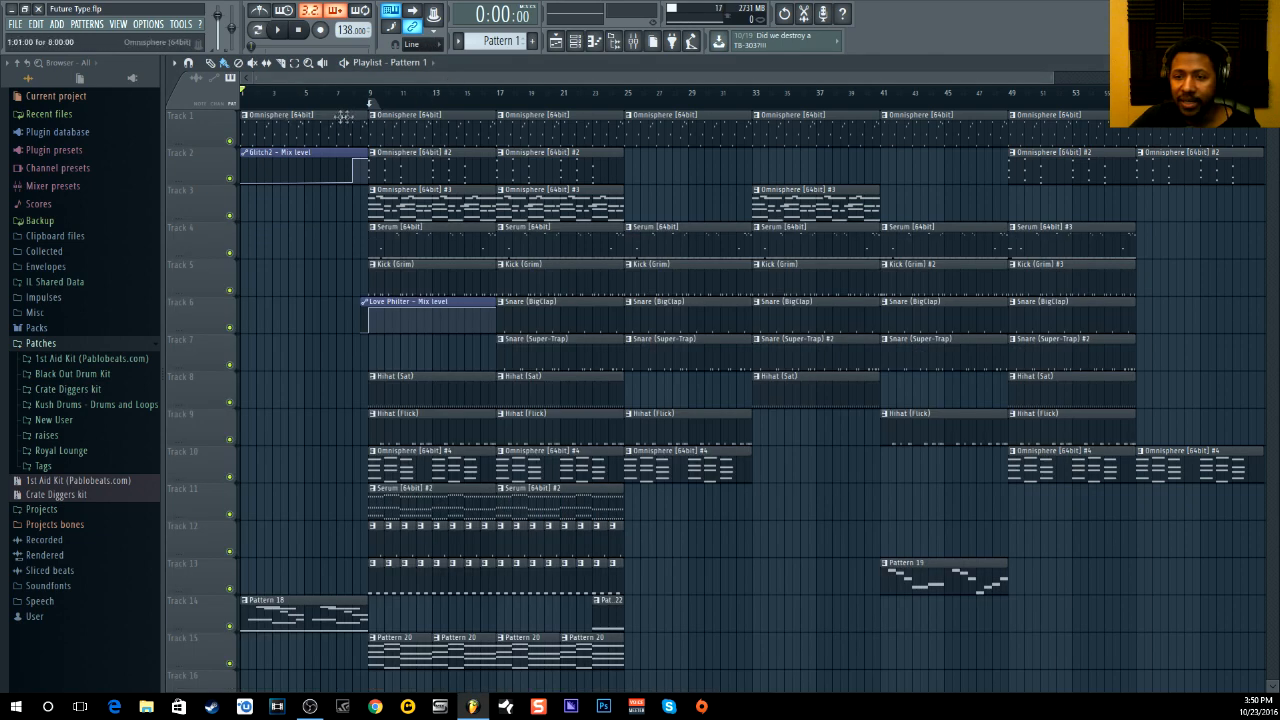
Audition the end of the intro from midway through bar 7, where the Glitch2 mix level automation rises.
click(344, 95)
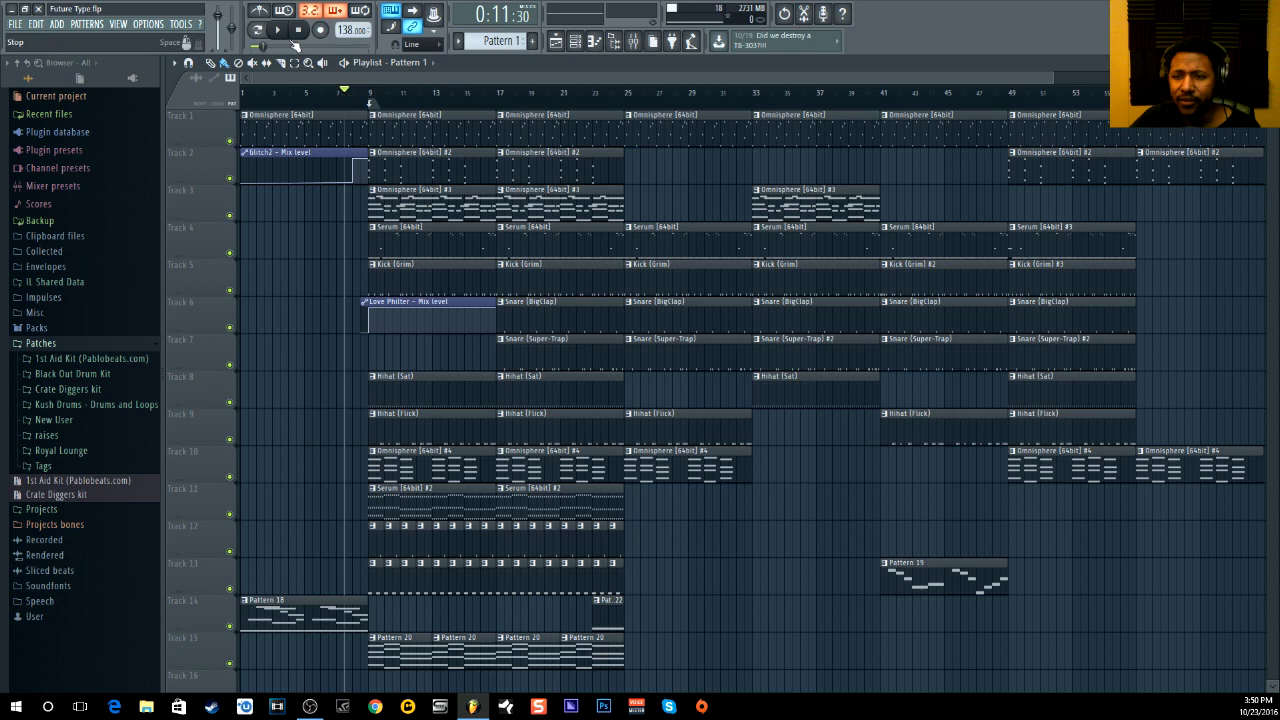
key(space)
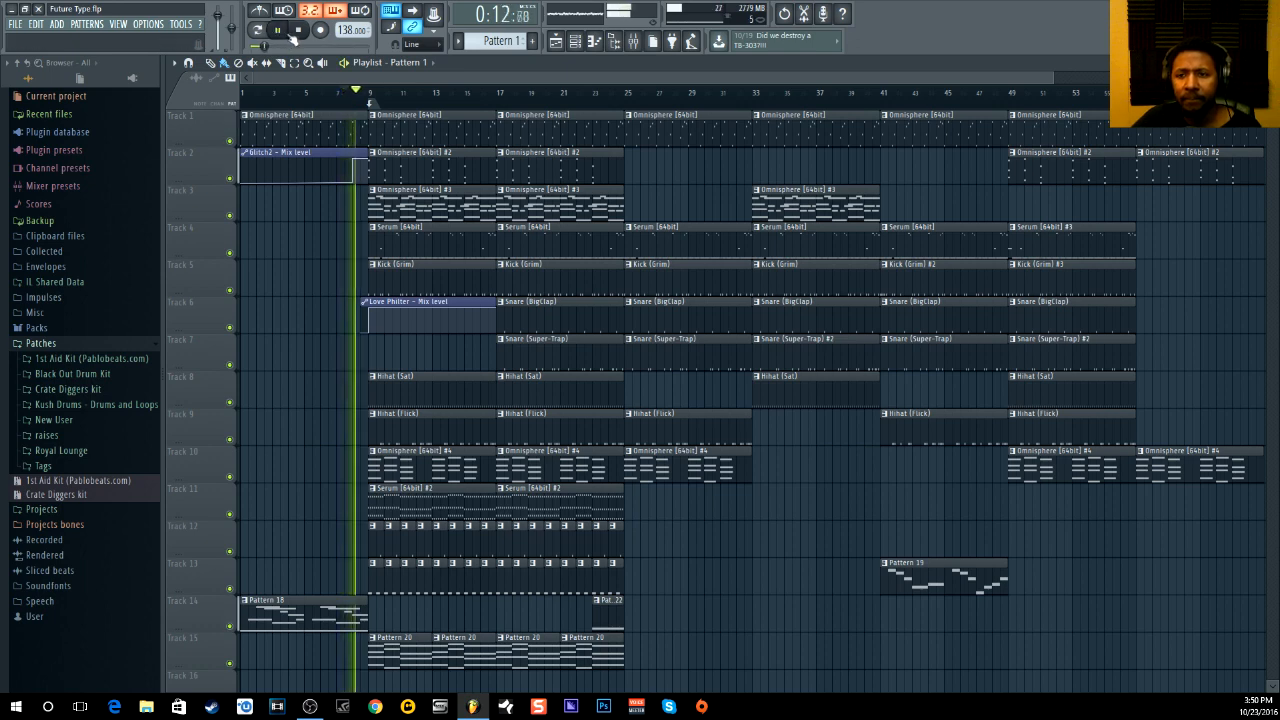
click(298, 31)
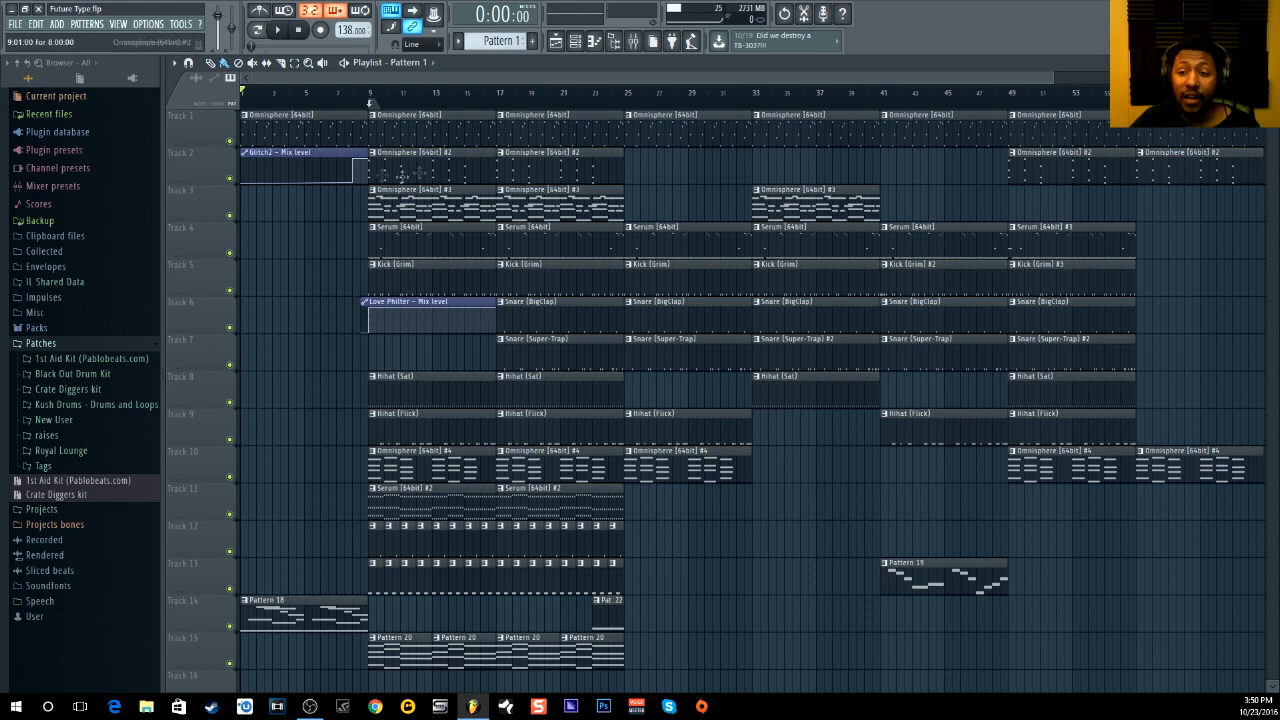
Locate the section starts in the playlist by placing the playhead at bar 9 and at bar 17.
scroll(322, 148, down, 3)
scroll(322, 150, up, 3)
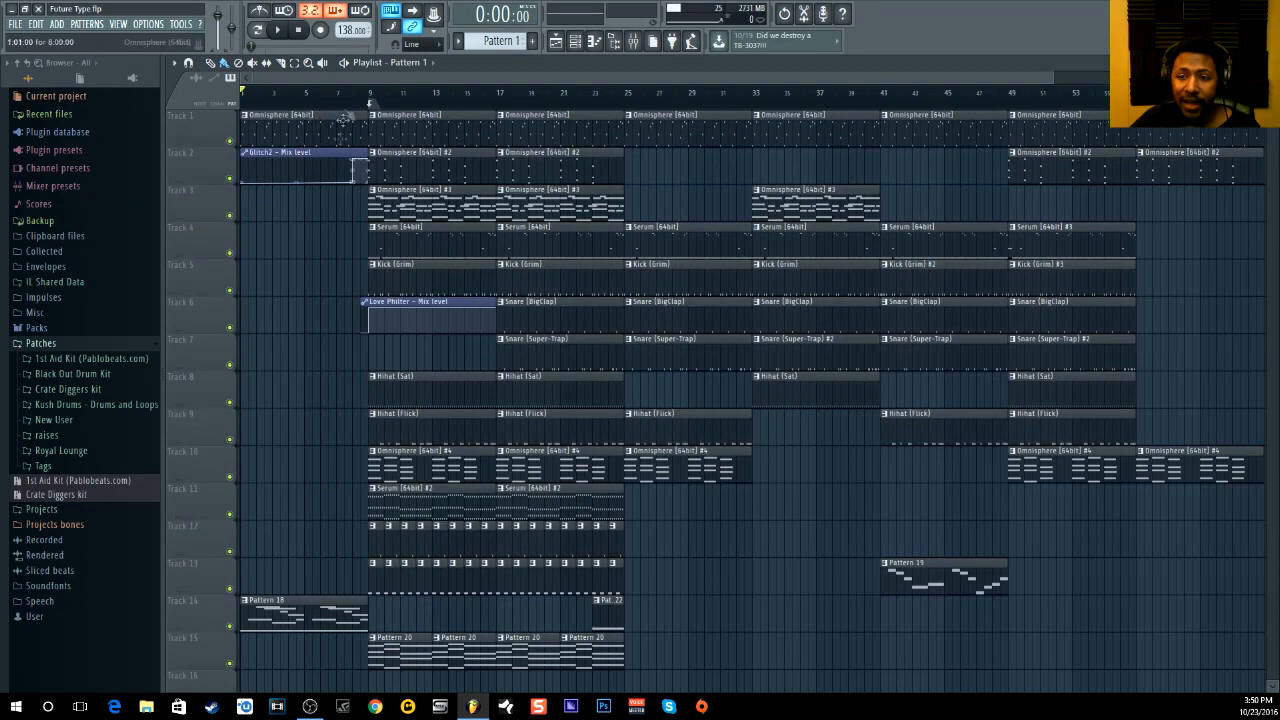
click(369, 93)
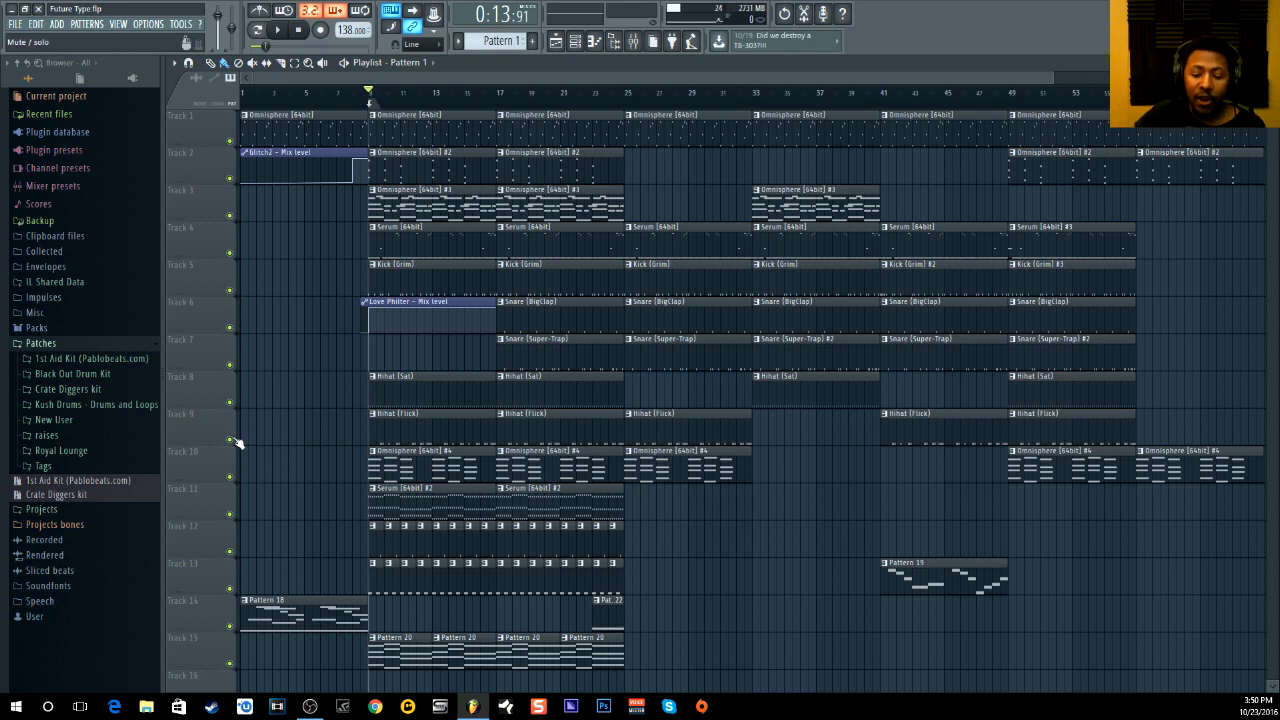
click(499, 93)
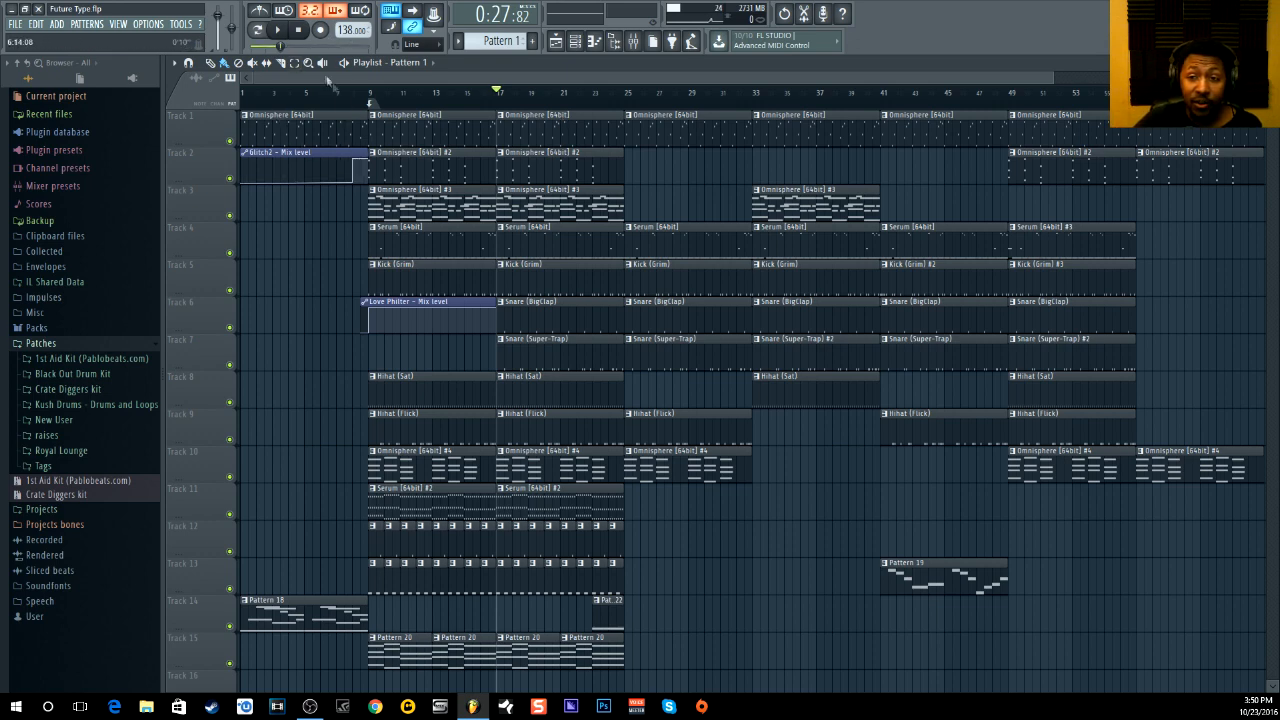
Play the full arrangement from the beginning through the intro into bar 9, and stop playback.
click(298, 30)
click(278, 30)
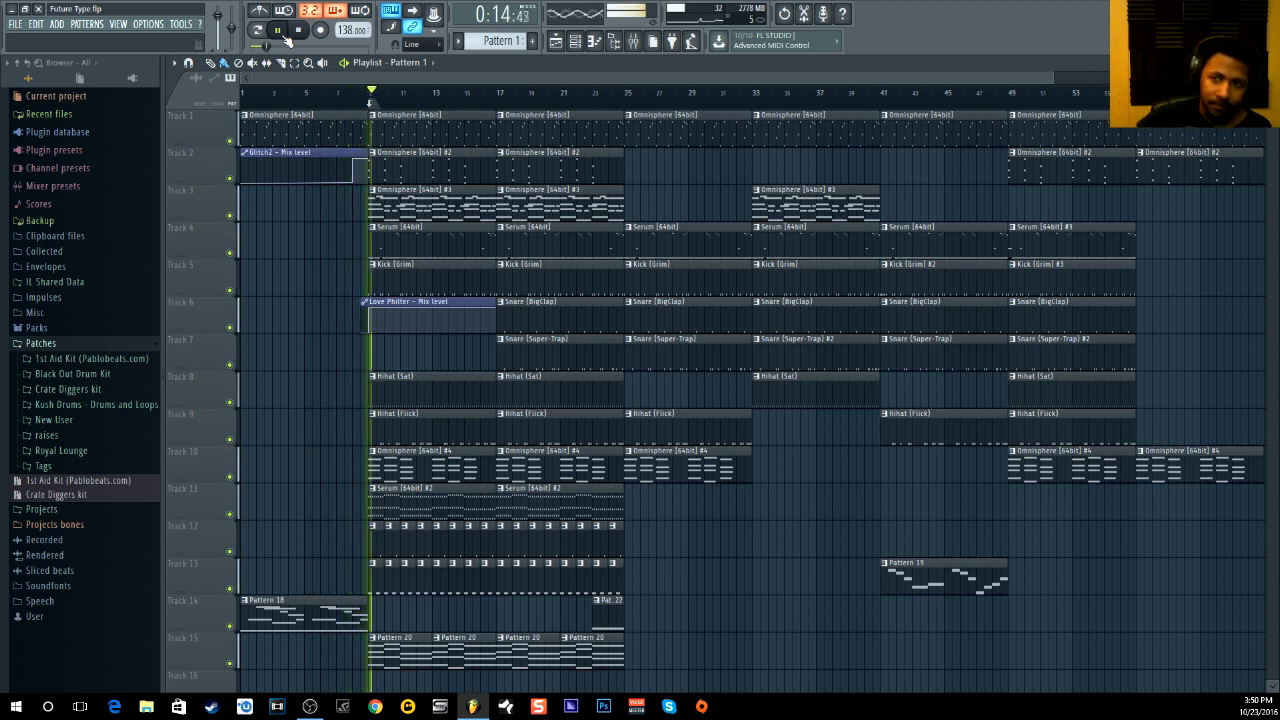
click(299, 31)
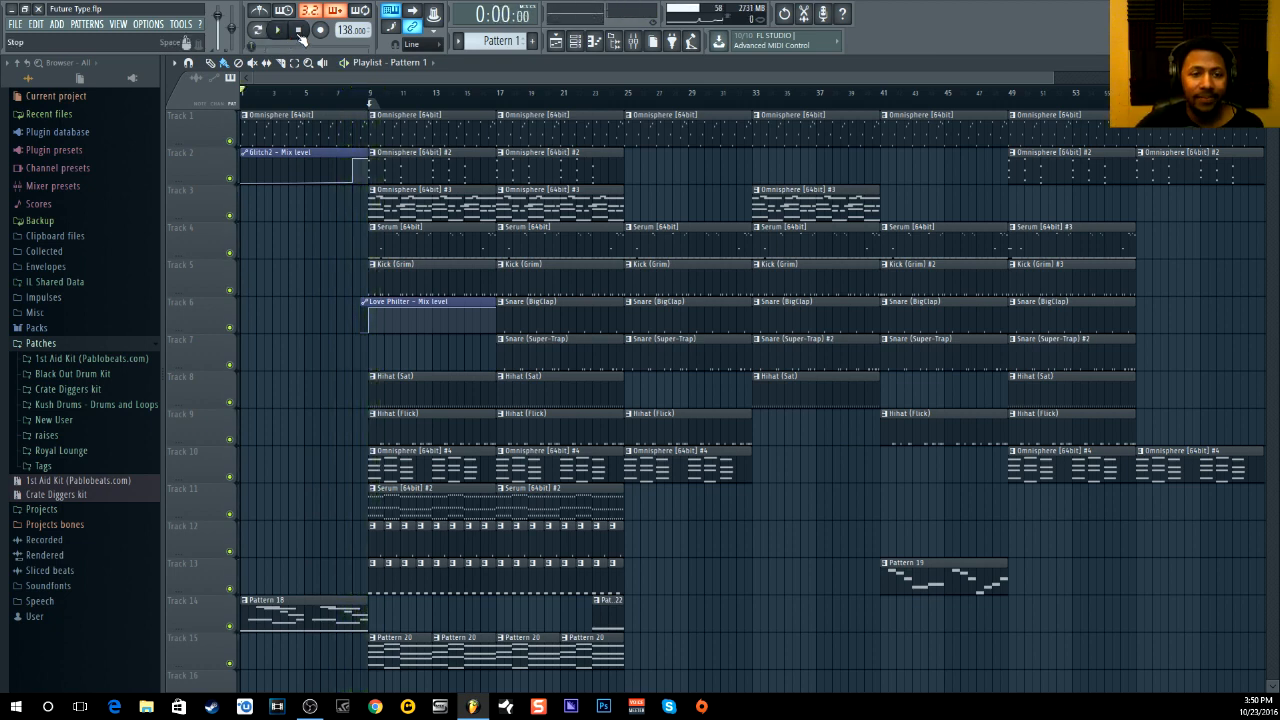